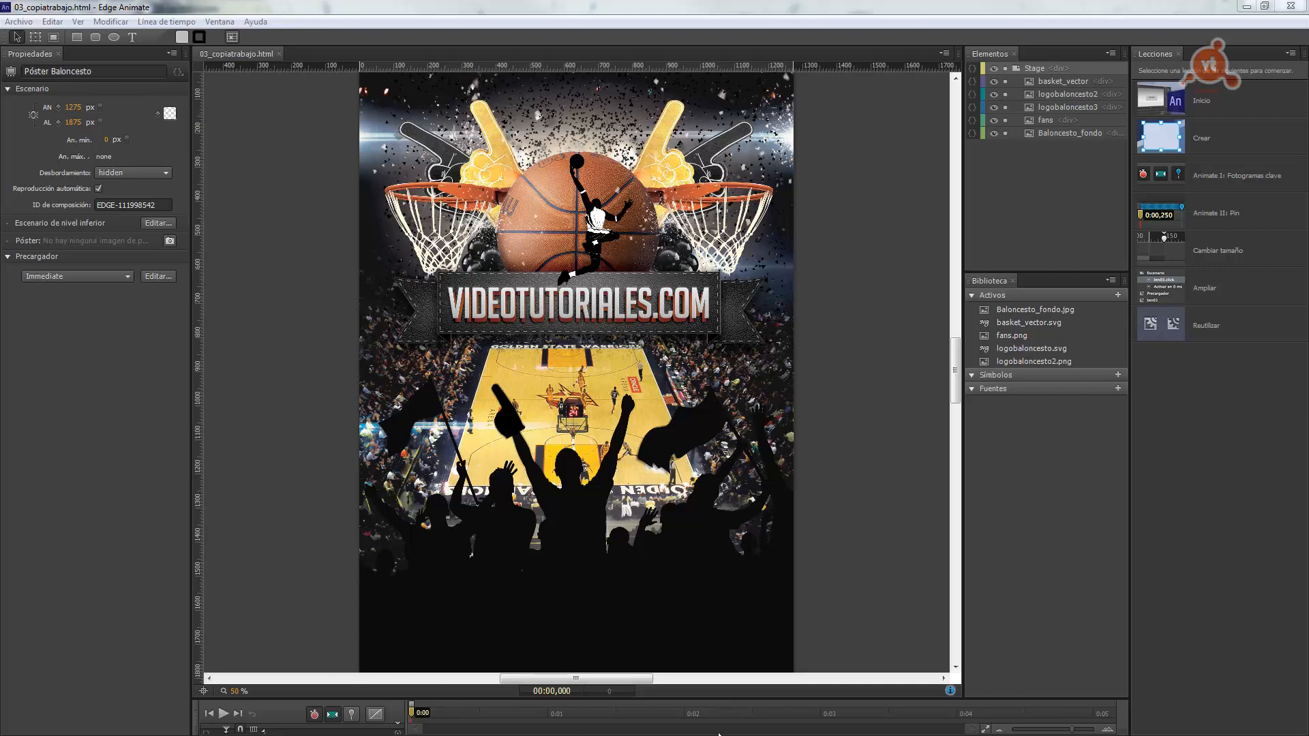
Create a new blank composition
{"action": "left_click", "coordinate": [822, 487]}
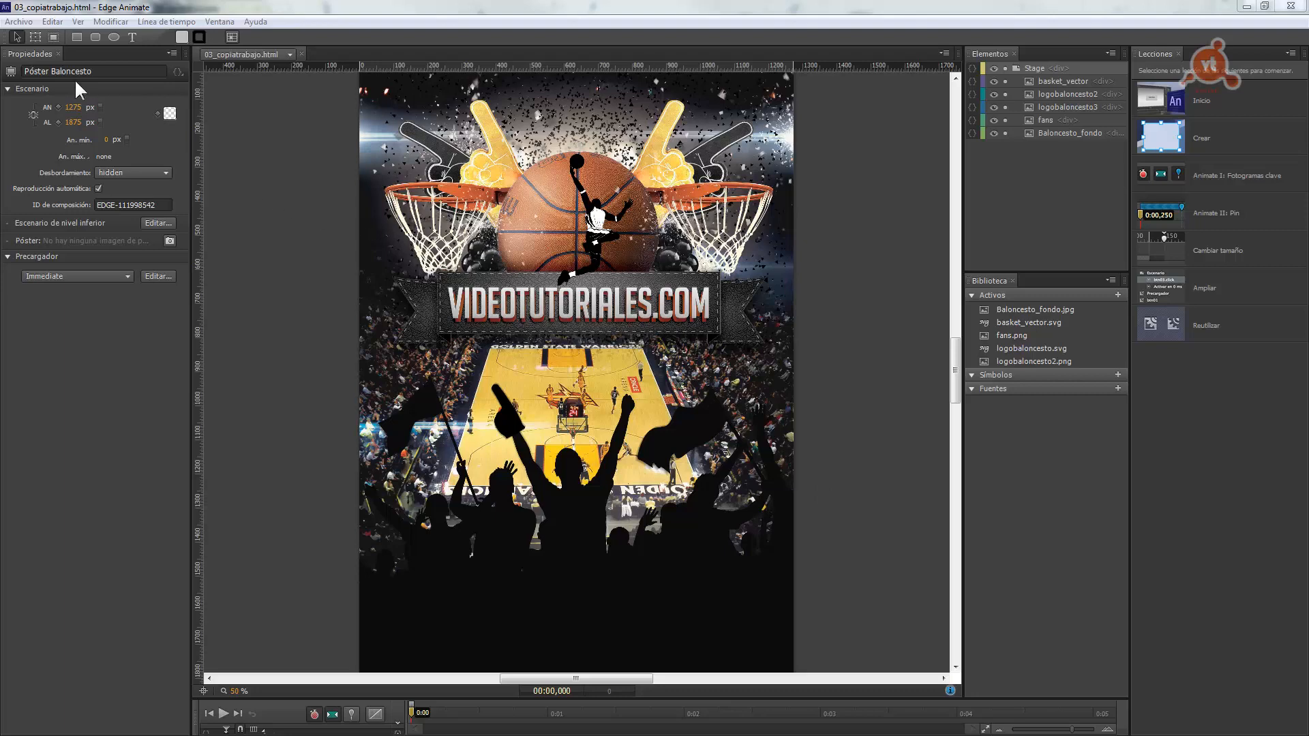
{"action": "left_click", "coordinate": [18, 22]}
{"action": "left_click", "coordinate": [27, 30]}
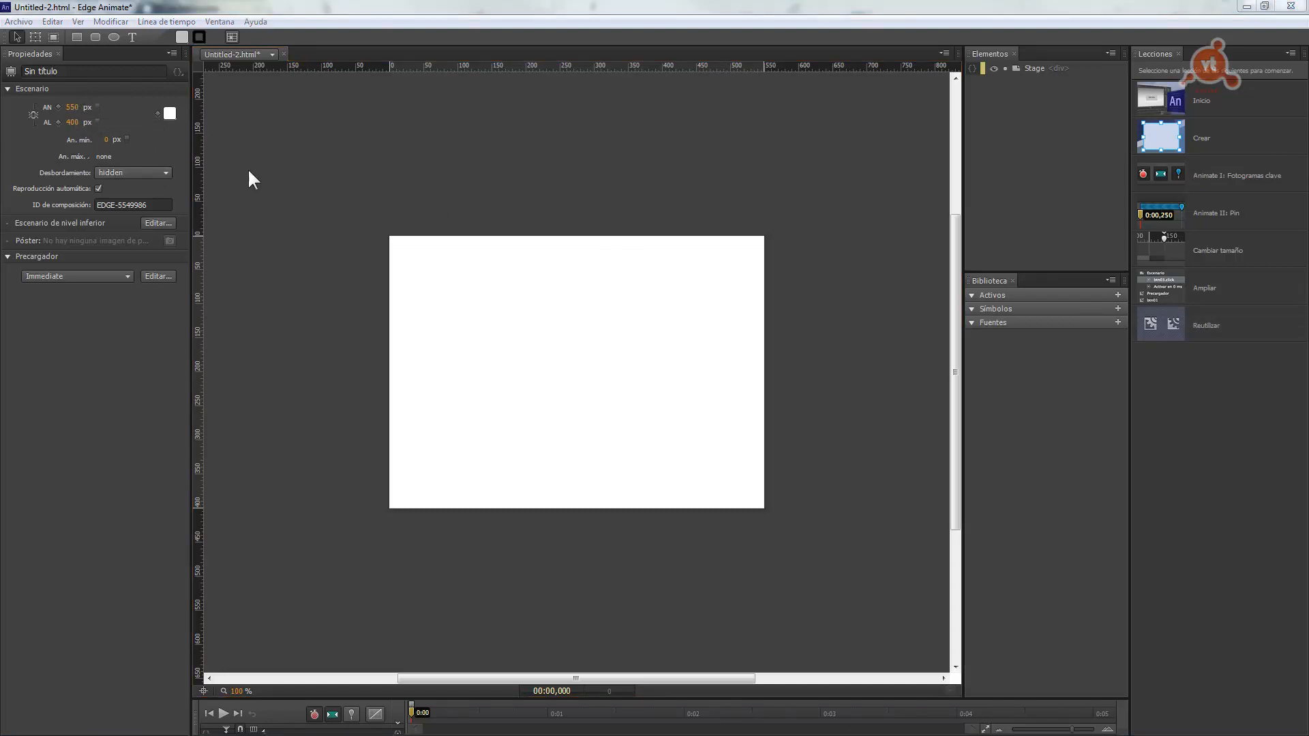
Set the stage size to 1275 px wide by 1285 px high
{"action": "left_click", "coordinate": [68, 110]}
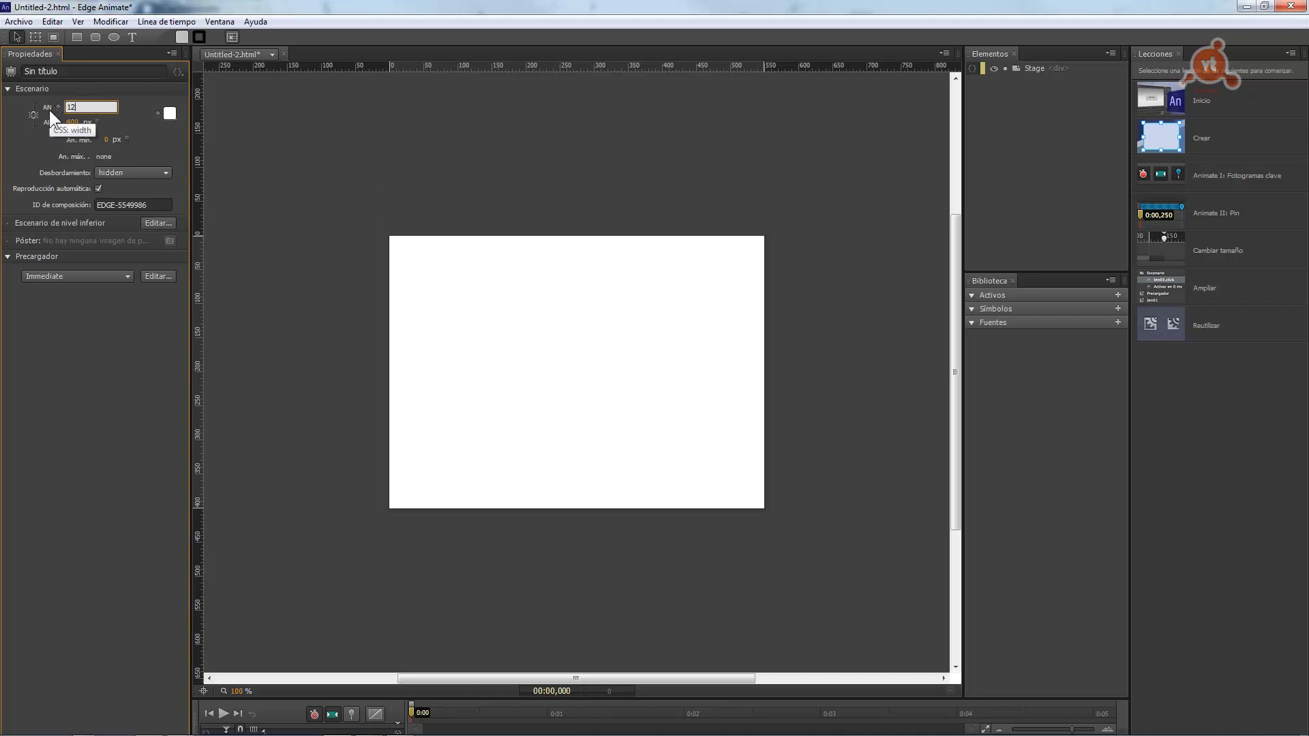
{"action": "type", "text": "1275"}
{"action": "key", "text": "Return"}
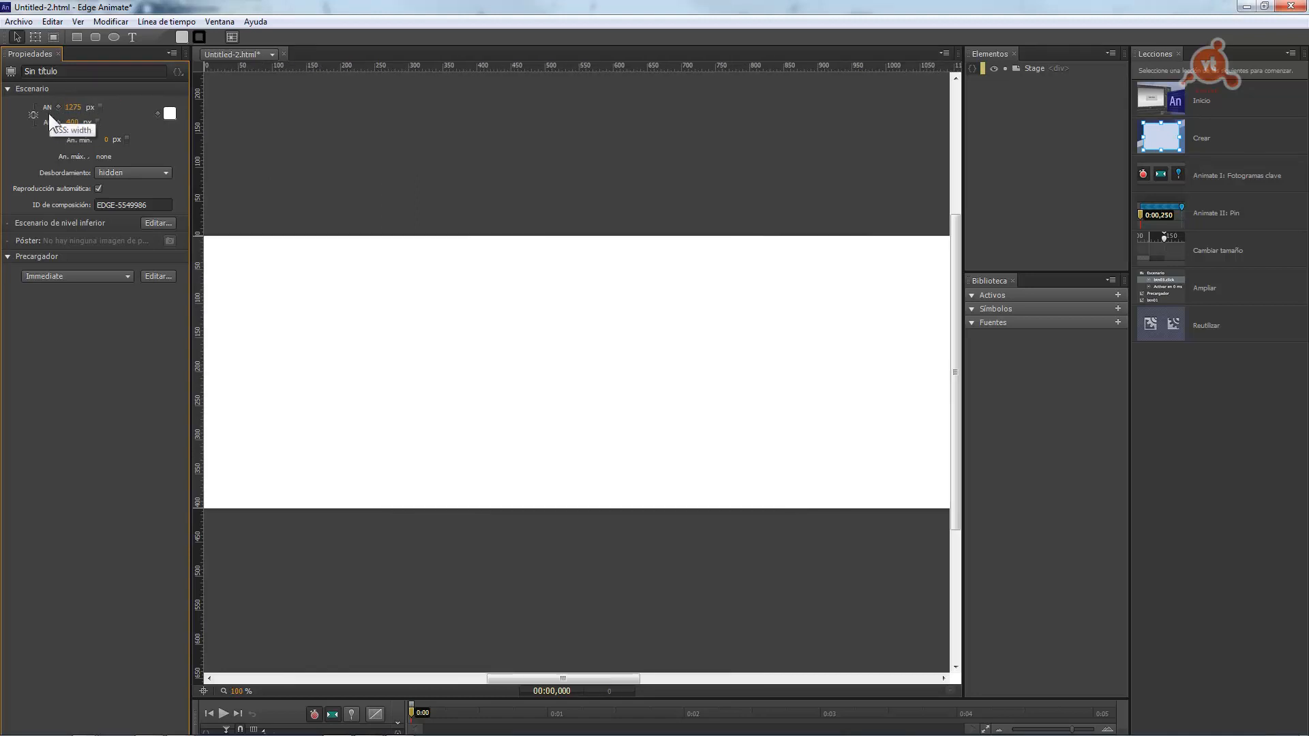
{"action": "left_click", "coordinate": [75, 124]}
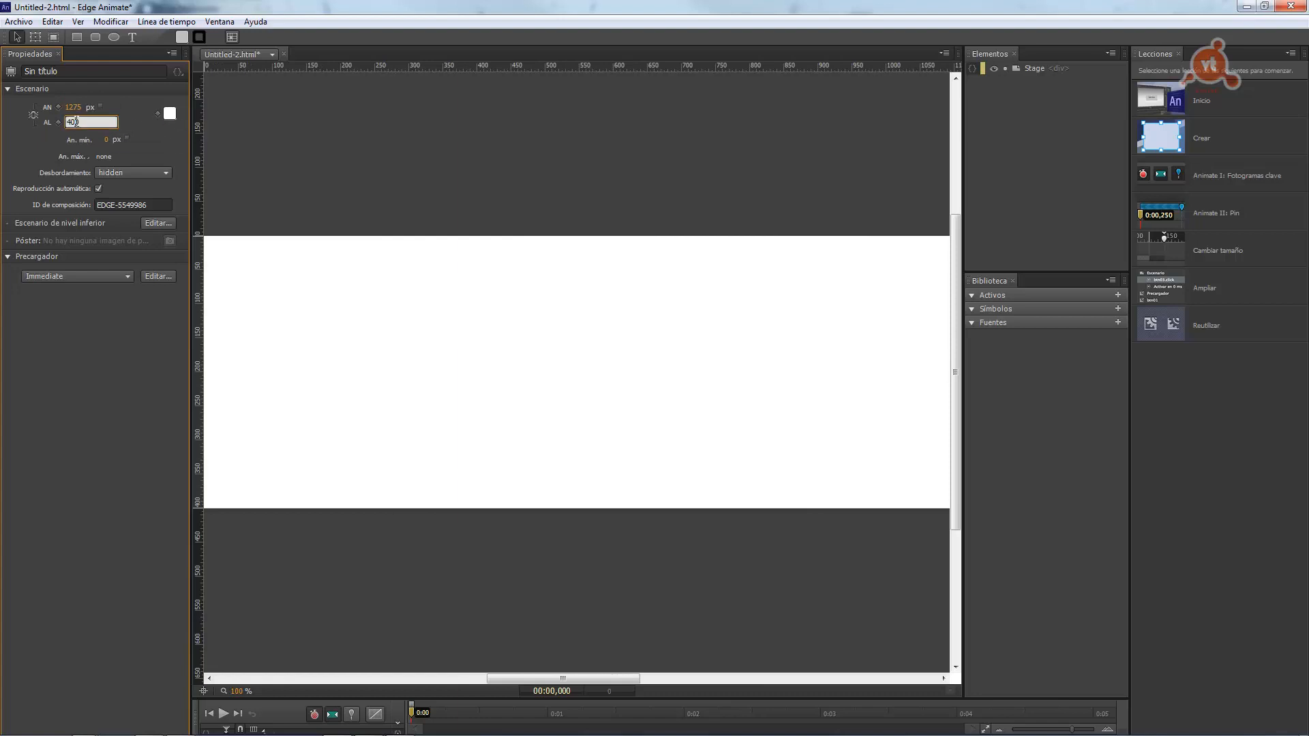
{"action": "type", "text": "1285"}
{"action": "key", "text": "Return"}
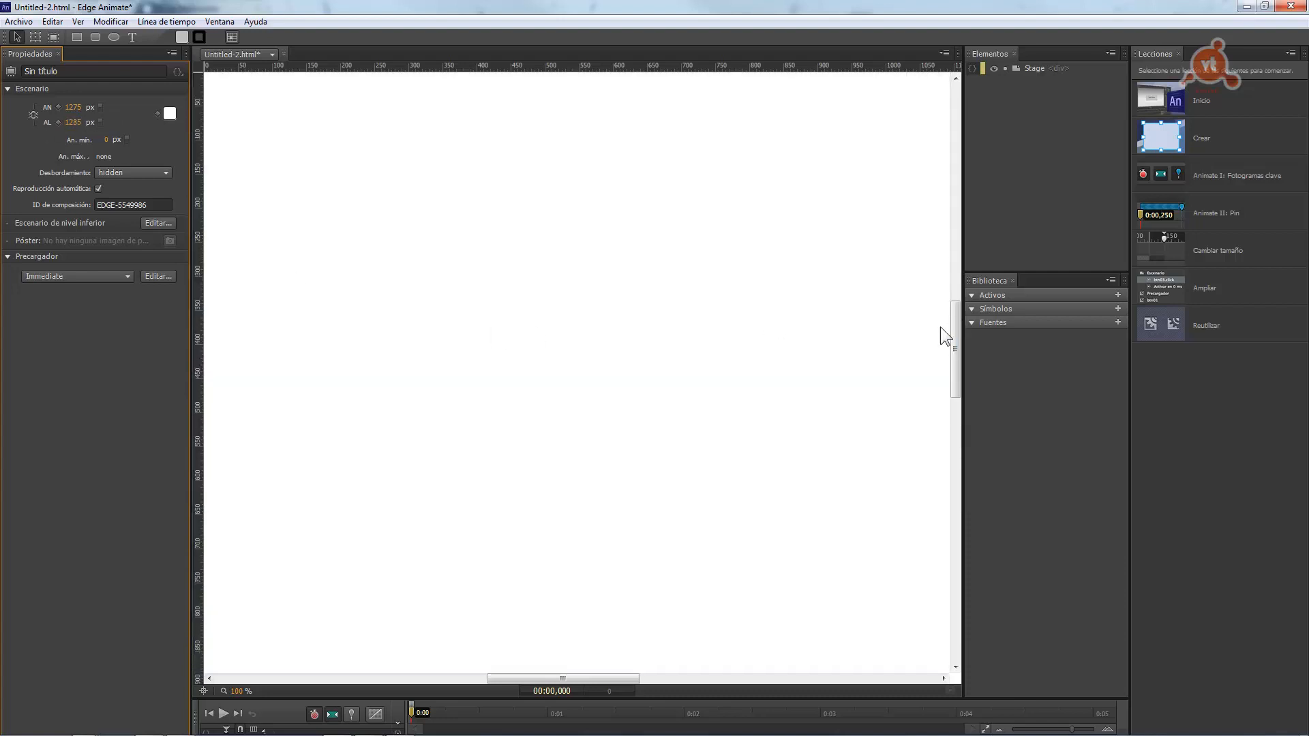
Reduce the view to 64% and examine the full extent of the empty stage
{"action": "left_click_drag", "start_coordinate": [957, 330], "coordinate": [955, 334]}
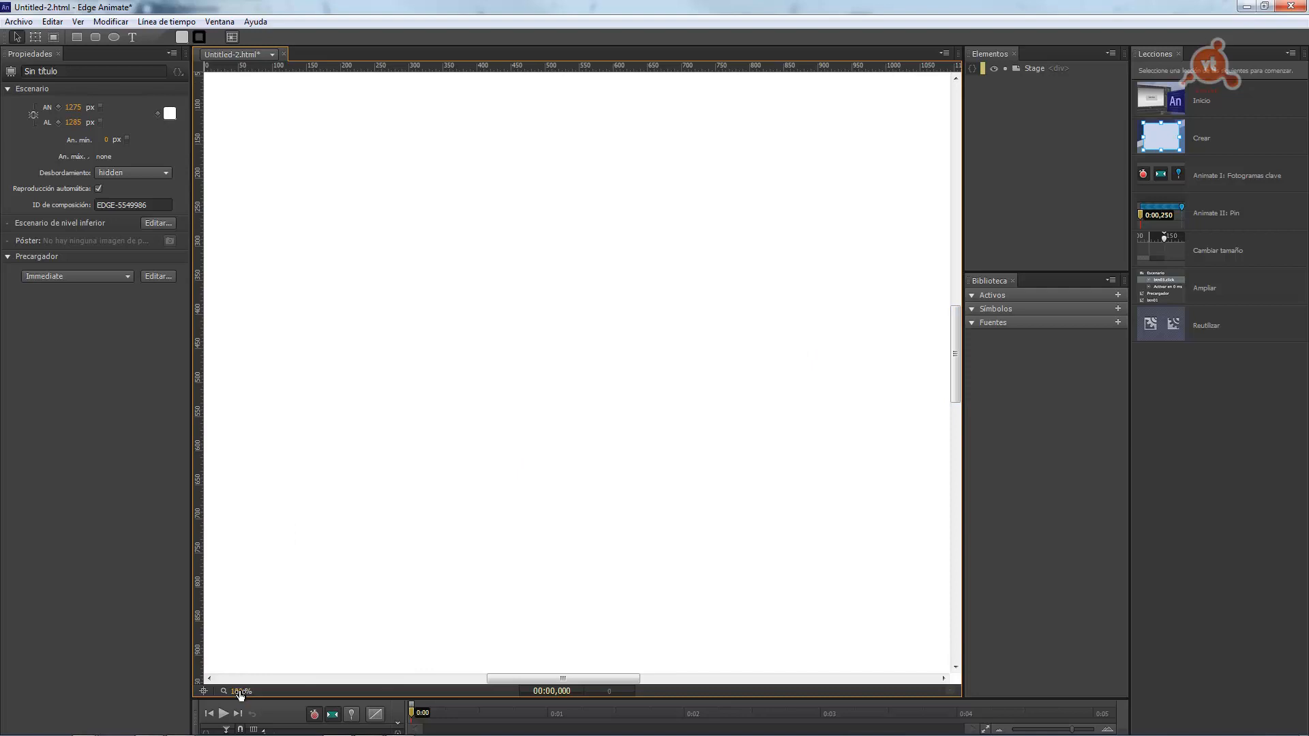
{"action": "left_click_drag", "start_coordinate": [239, 690], "coordinate": [205, 689]}
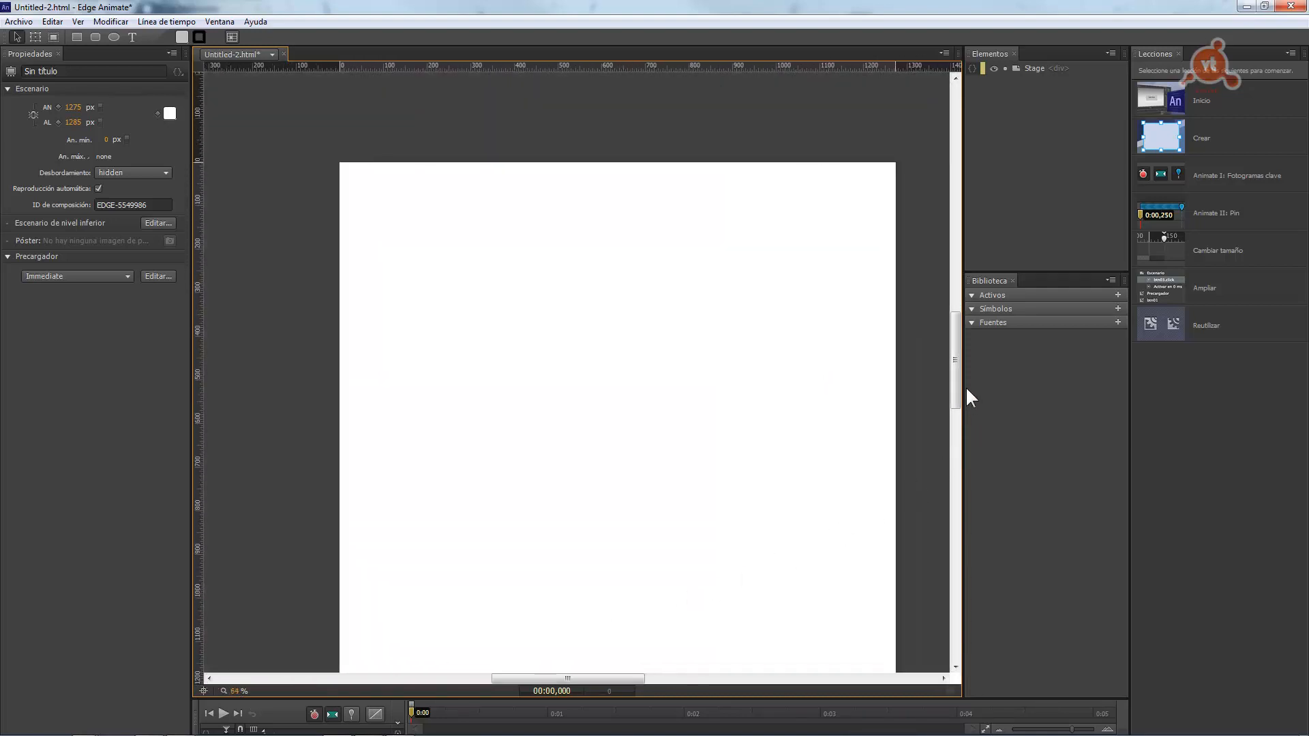
{"action": "scroll", "coordinate": [953, 384], "scroll_direction": "down", "scroll_amount": 3}
{"action": "scroll", "coordinate": [944, 391], "scroll_direction": "up", "scroll_amount": 2}
{"action": "scroll", "coordinate": [954, 386], "scroll_direction": "down", "scroll_amount": 2}
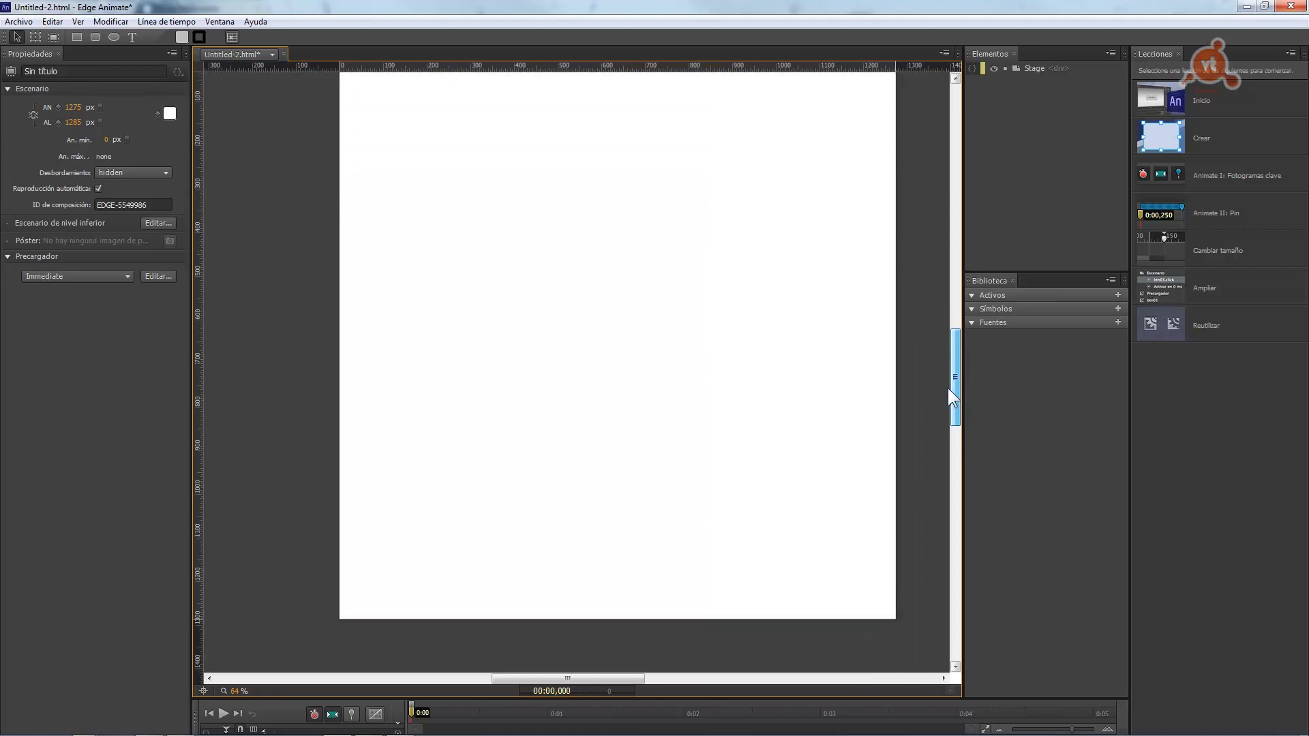
{"action": "scroll", "coordinate": [949, 387], "scroll_direction": "up", "scroll_amount": 1}
{"action": "scroll", "coordinate": [950, 387], "scroll_direction": "down", "scroll_amount": 1}
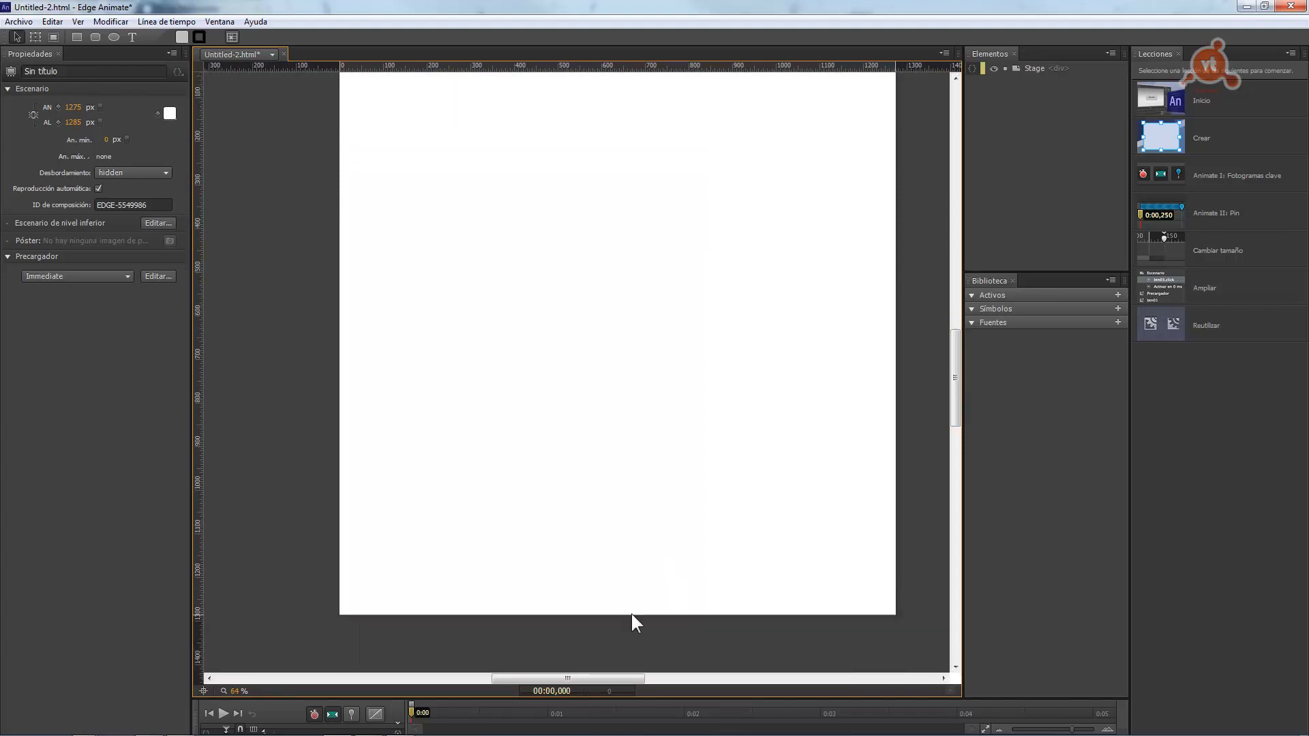
{"action": "left_click_drag", "start_coordinate": [616, 672], "coordinate": [631, 675]}
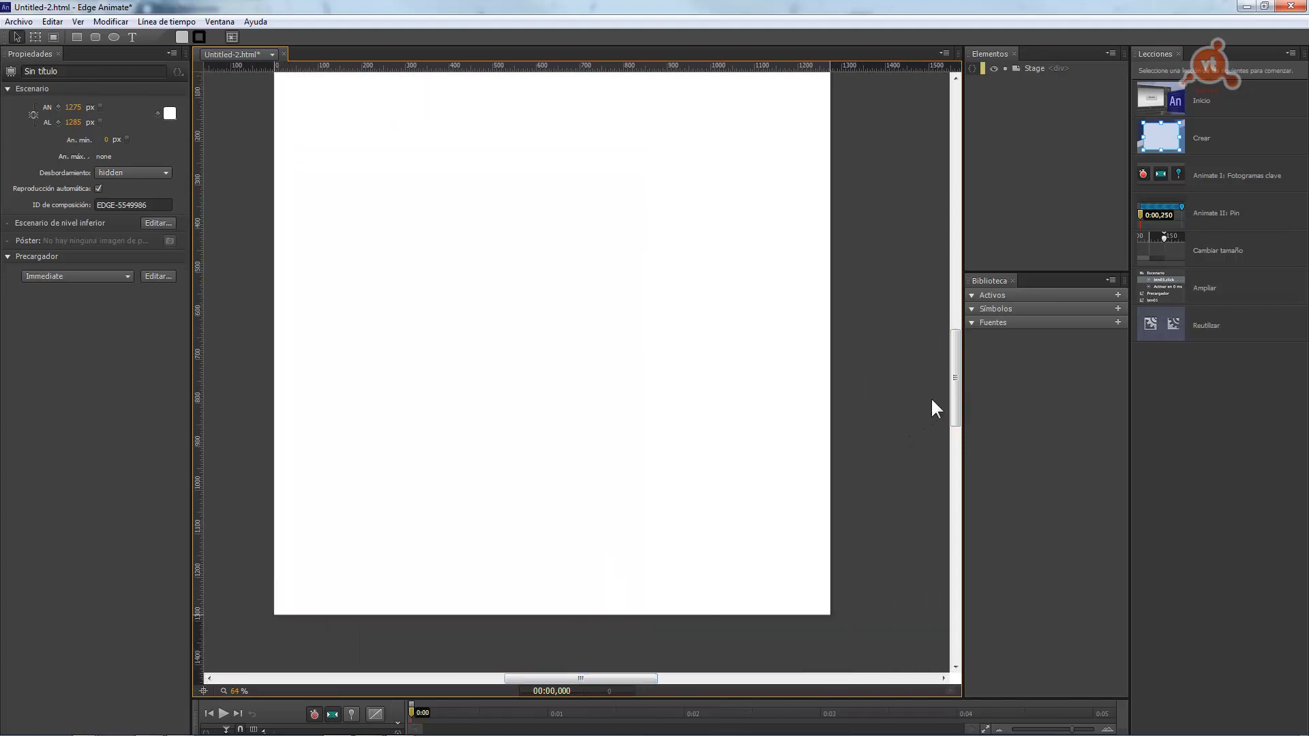
{"action": "scroll", "coordinate": [954, 386], "scroll_direction": "up", "scroll_amount": 1}
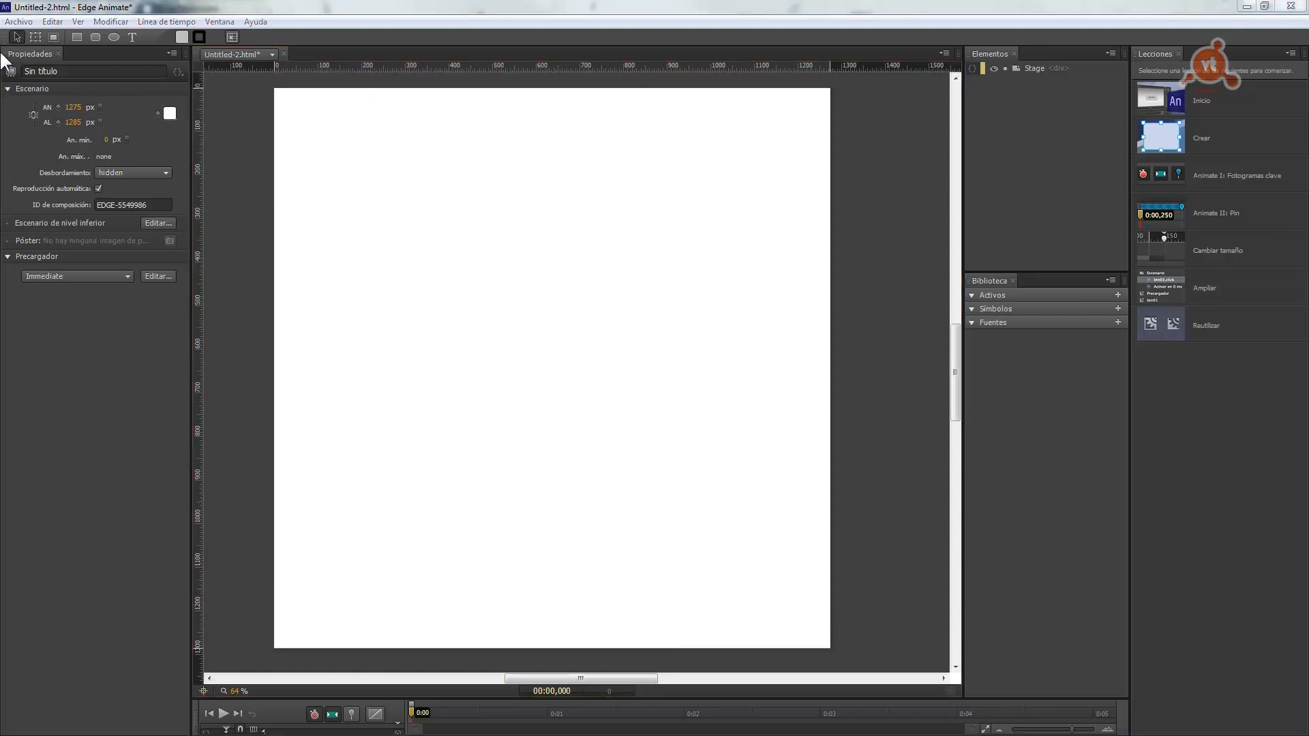
Import Baloncesto_fondo.jpg from the vt3 folder onto the stage
{"action": "left_click", "coordinate": [19, 22]}
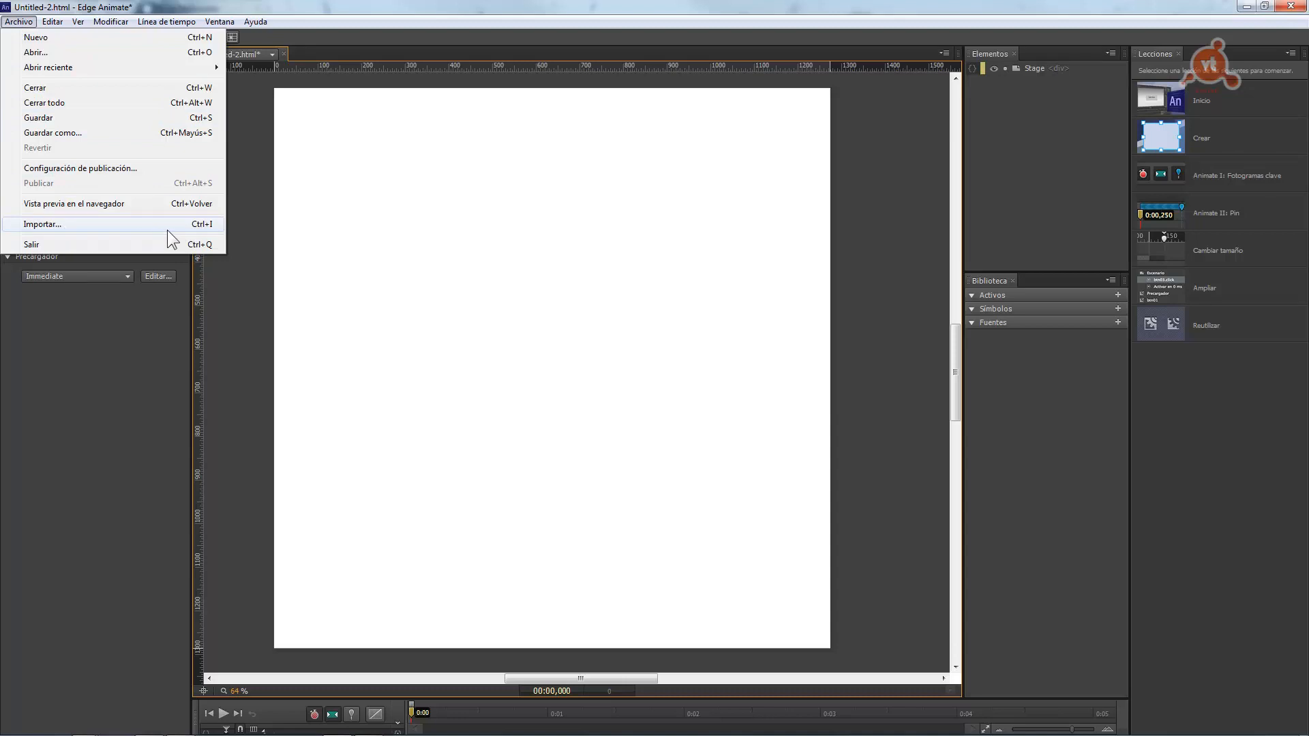
{"action": "left_click", "coordinate": [55, 223]}
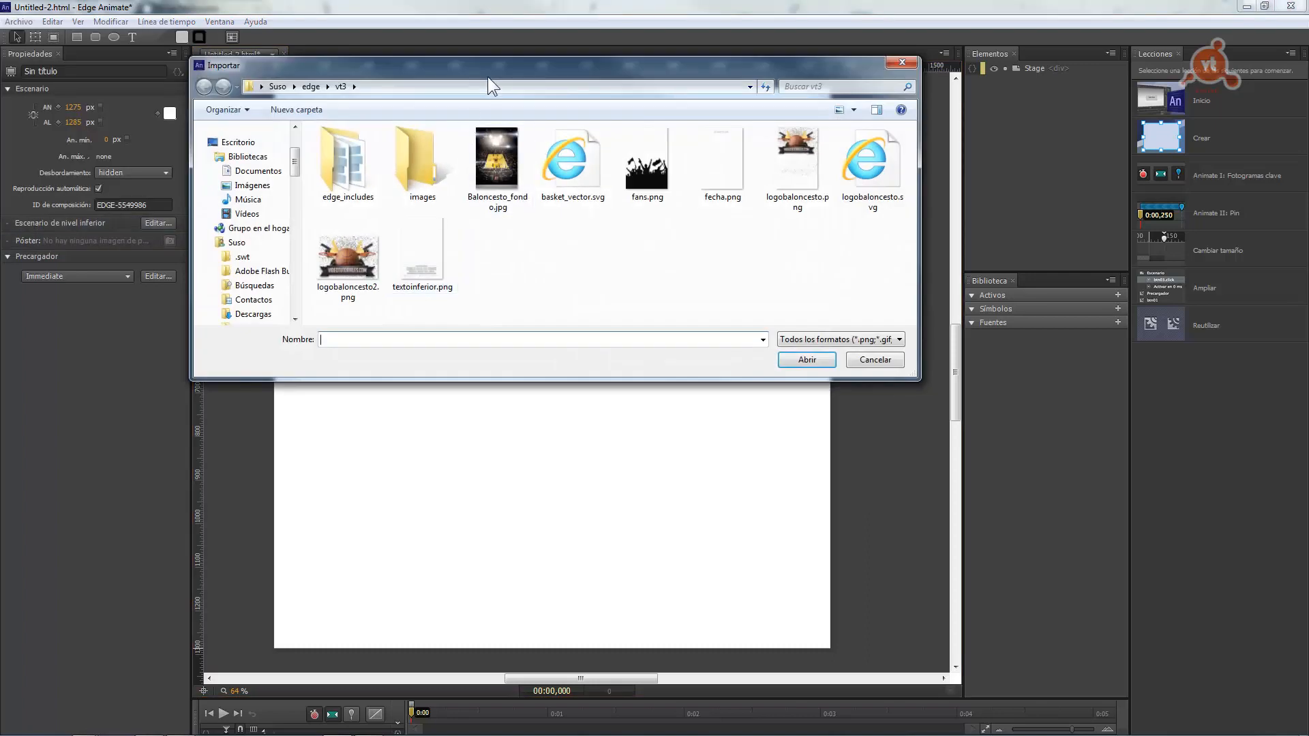
{"action": "left_click_drag", "start_coordinate": [488, 76], "coordinate": [463, 98]}
{"action": "left_click", "coordinate": [477, 206]}
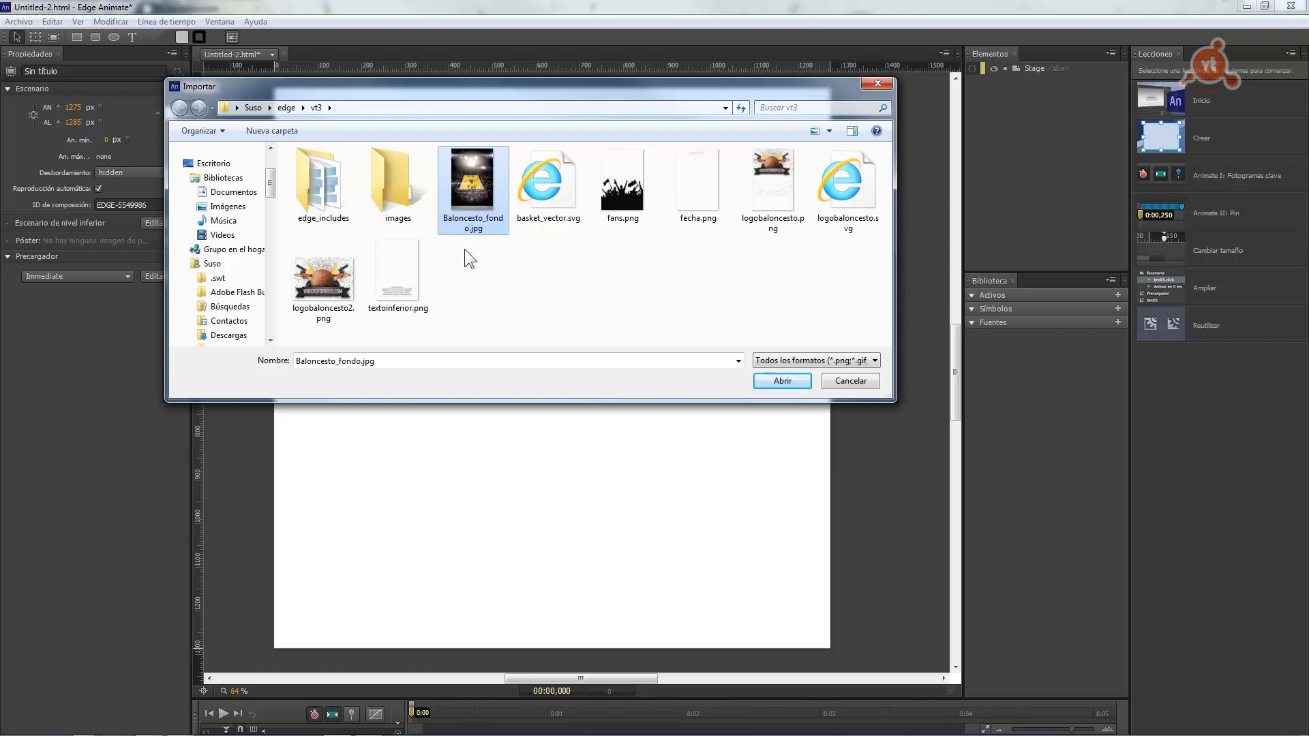
{"action": "mouse_move", "coordinate": [465, 190]}
{"action": "left_click", "coordinate": [782, 381]}
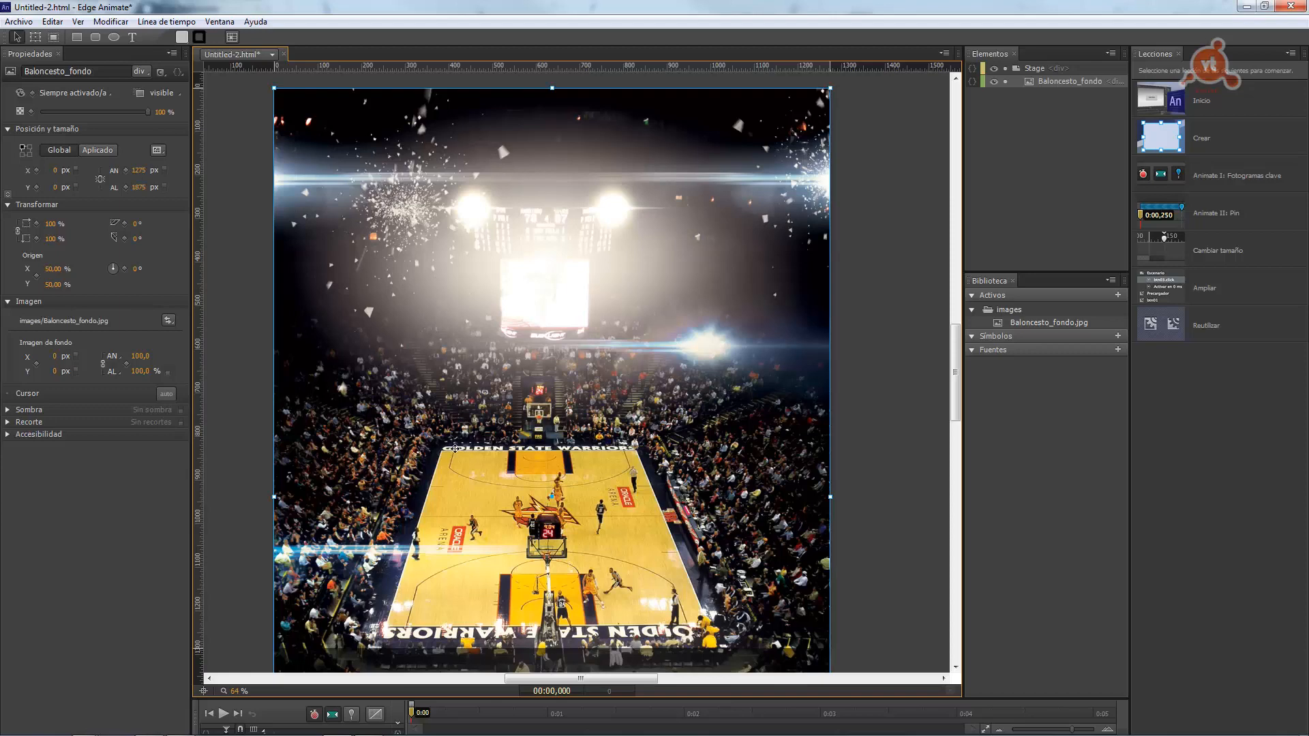
Compare the properties of the background image with those of the stage by selecting each in turn
{"action": "mouse_move", "coordinate": [954, 345]}
{"action": "left_mouse_down"}
{"action": "mouse_move", "coordinate": [953, 395]}
{"action": "mouse_move", "coordinate": [955, 329]}
{"action": "mouse_move", "coordinate": [947, 399]}
{"action": "mouse_move", "coordinate": [950, 367]}
{"action": "left_mouse_up"}
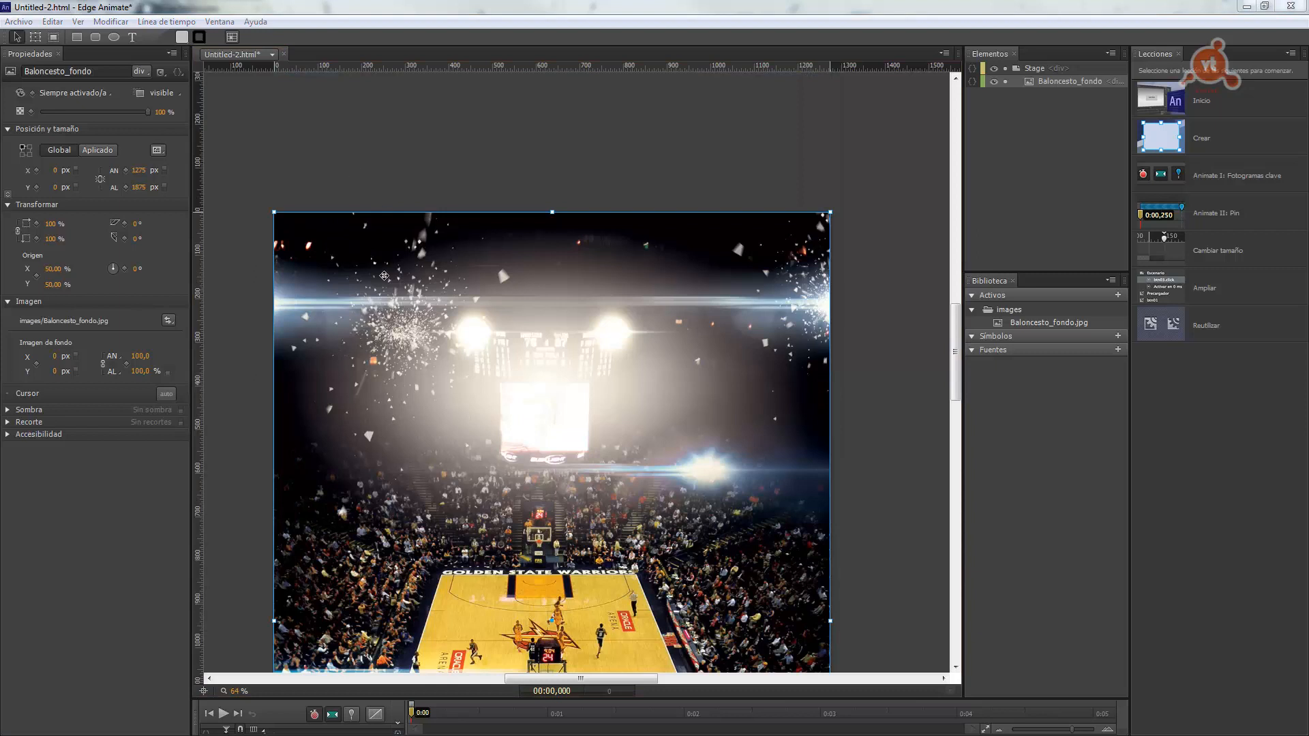
{"action": "left_click", "coordinate": [895, 248]}
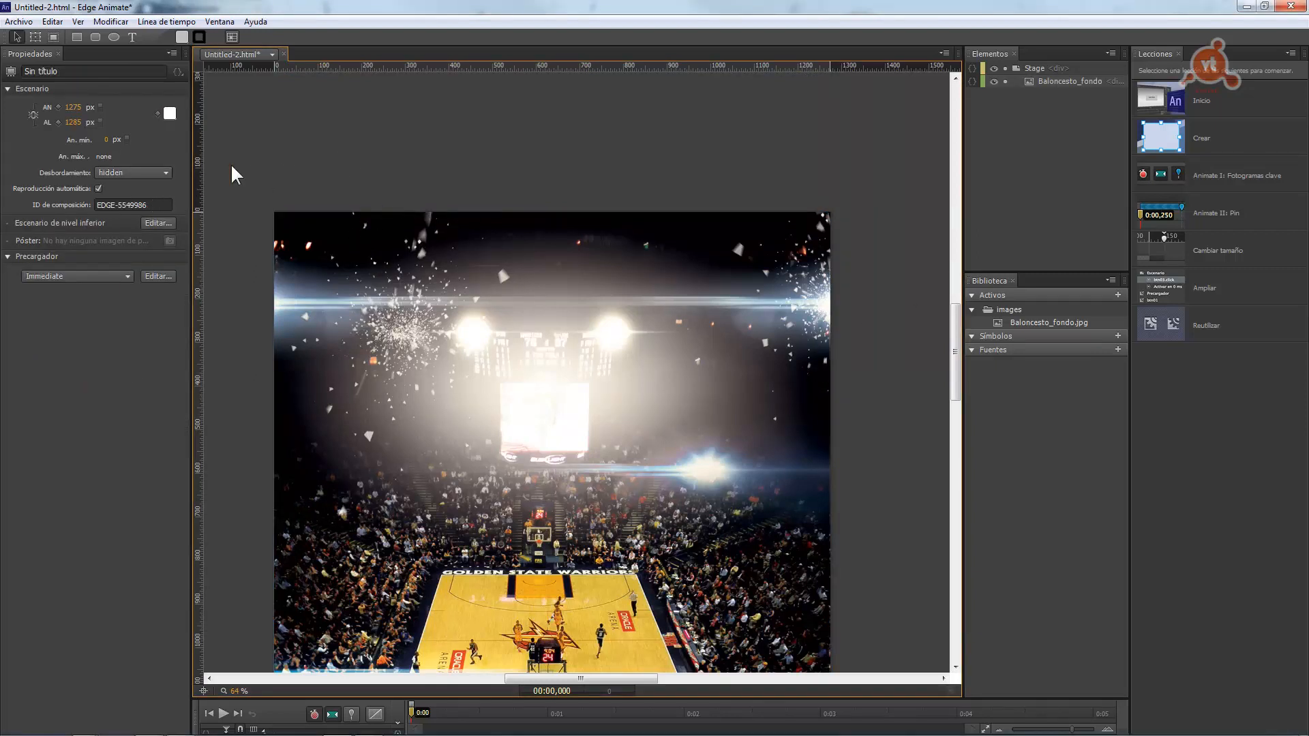
{"action": "left_click", "coordinate": [325, 290]}
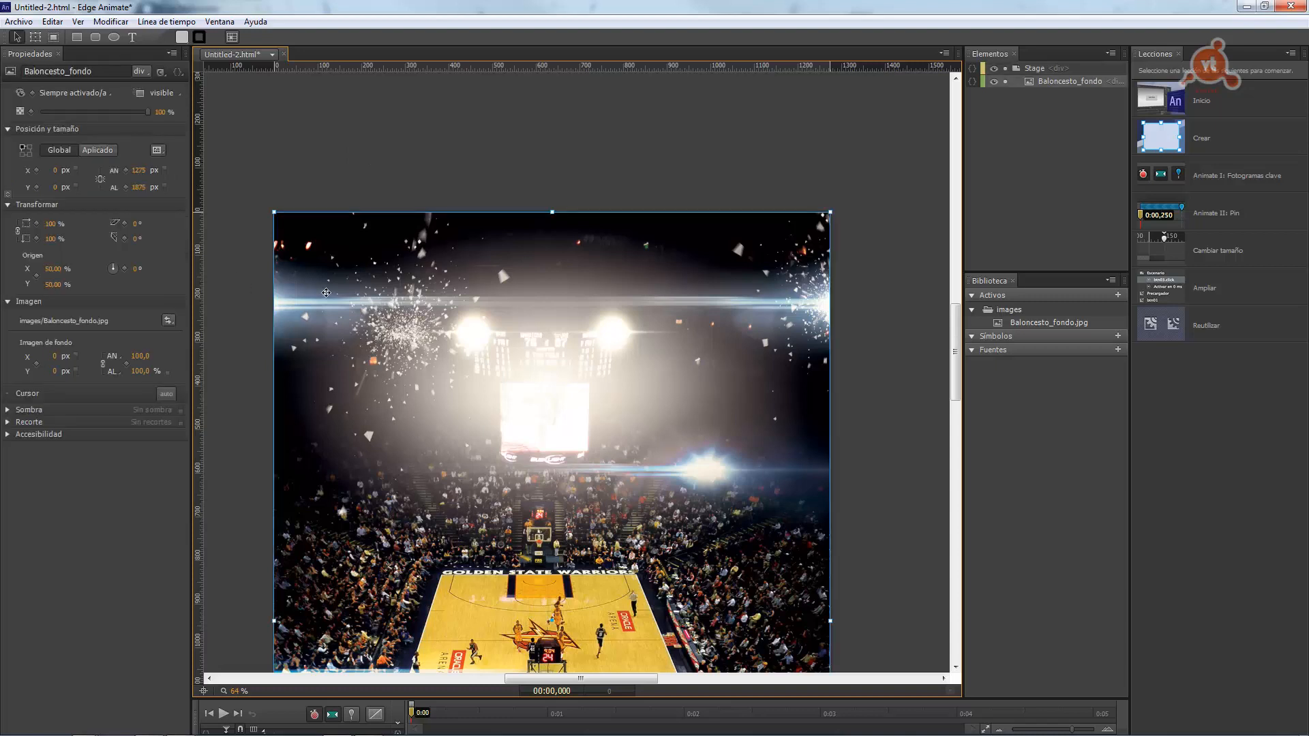
{"action": "left_click", "coordinate": [356, 179]}
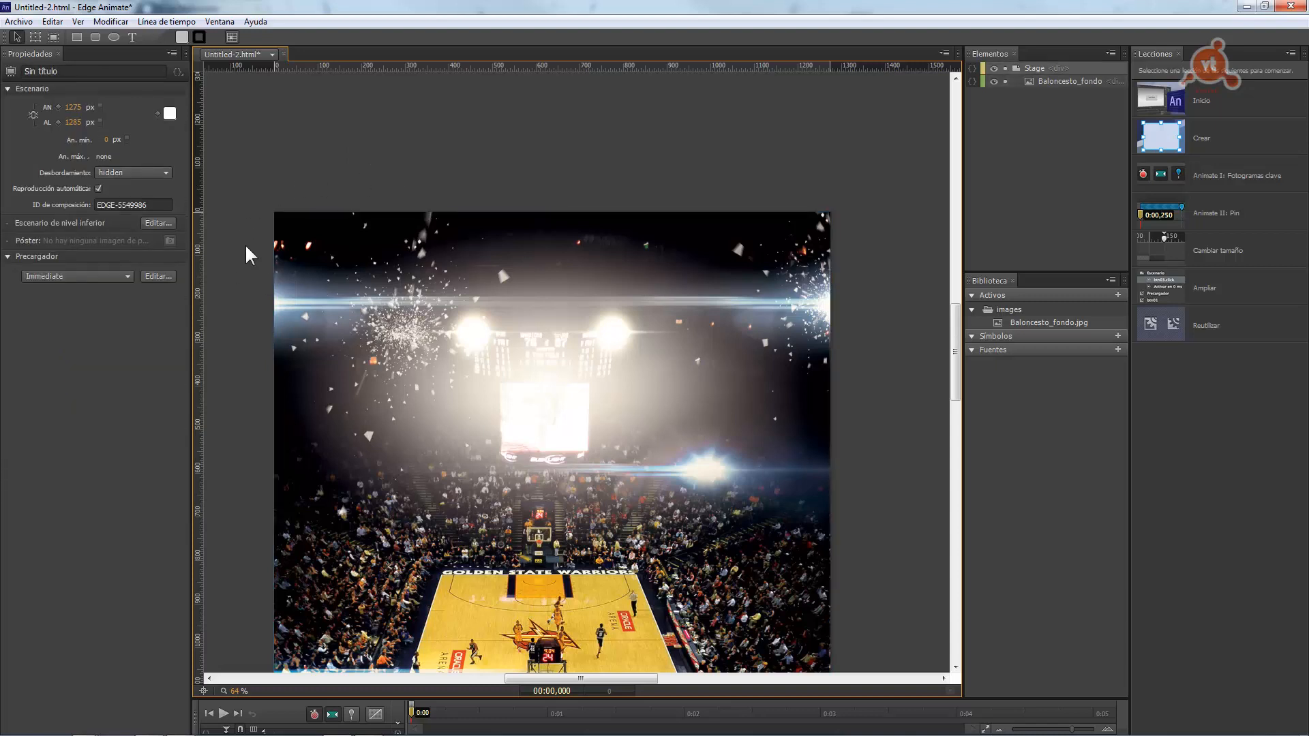
{"action": "left_click", "coordinate": [435, 369]}
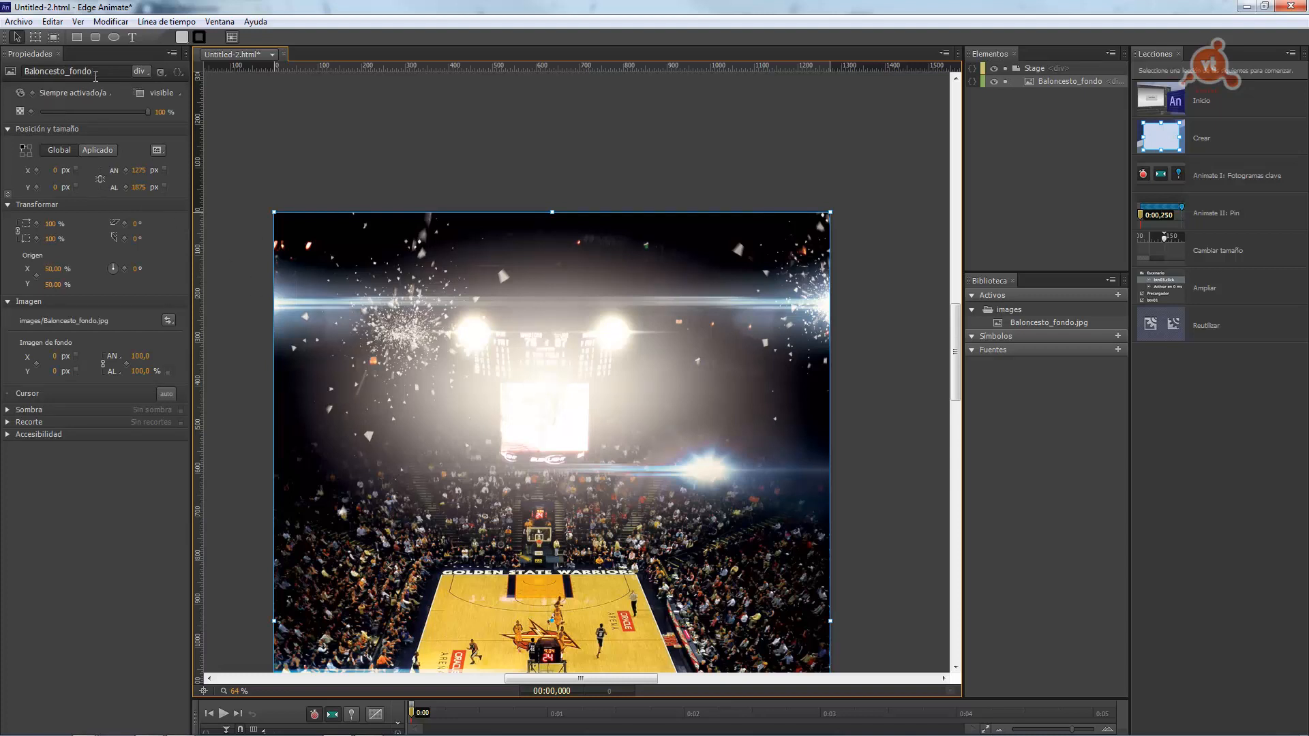
{"action": "left_click", "coordinate": [234, 300]}
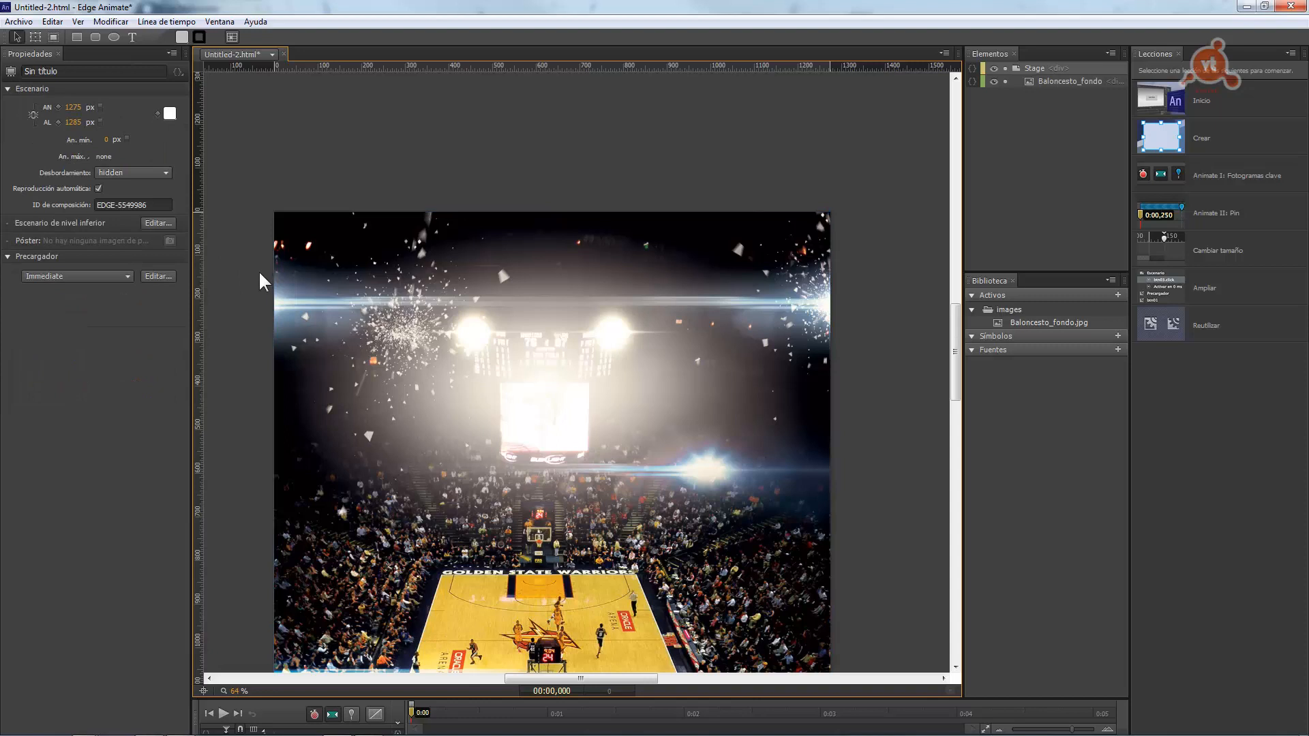
Change the composition title to Baloncesto_videotutoriales
{"action": "left_click", "coordinate": [60, 71]}
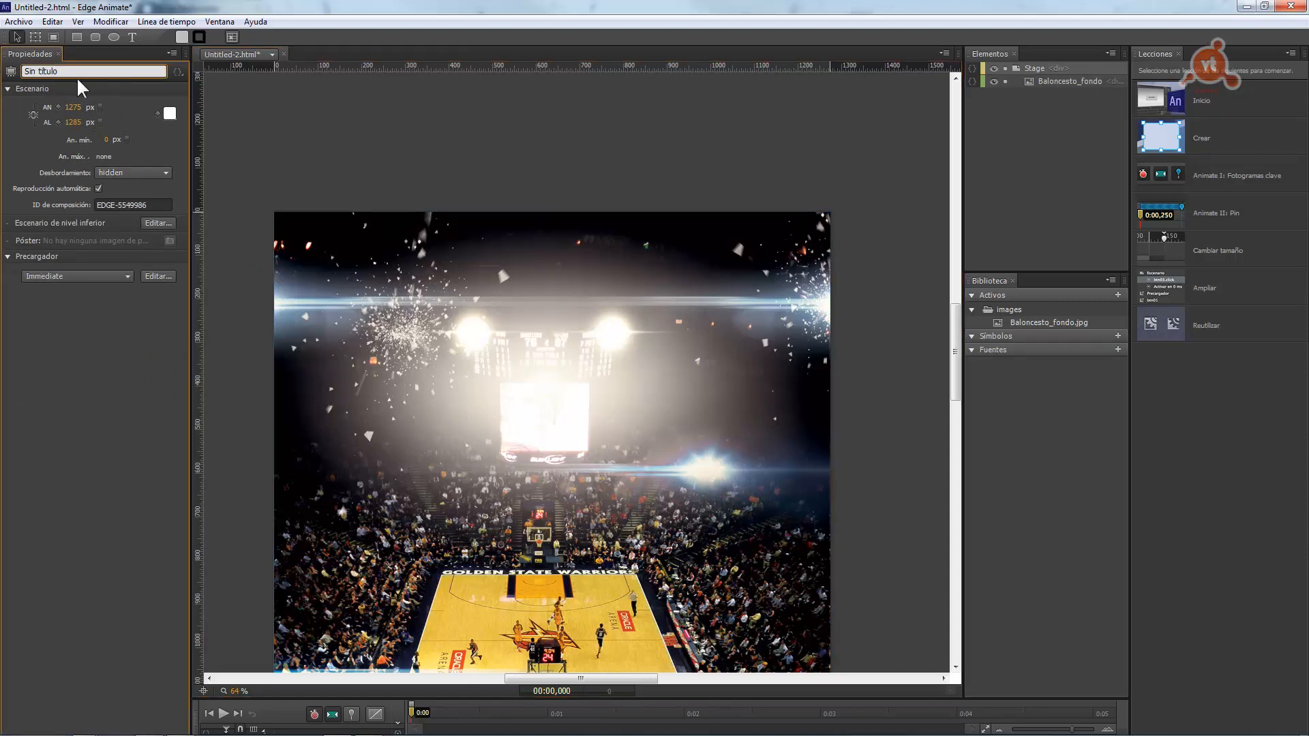
{"action": "left_click_drag", "start_coordinate": [70, 73], "coordinate": [3, 69]}
{"action": "type", "text": "Baloncesto_videotutorti"}
{"action": "type", "text": "les"}
{"action": "left_click", "coordinate": [564, 140]}
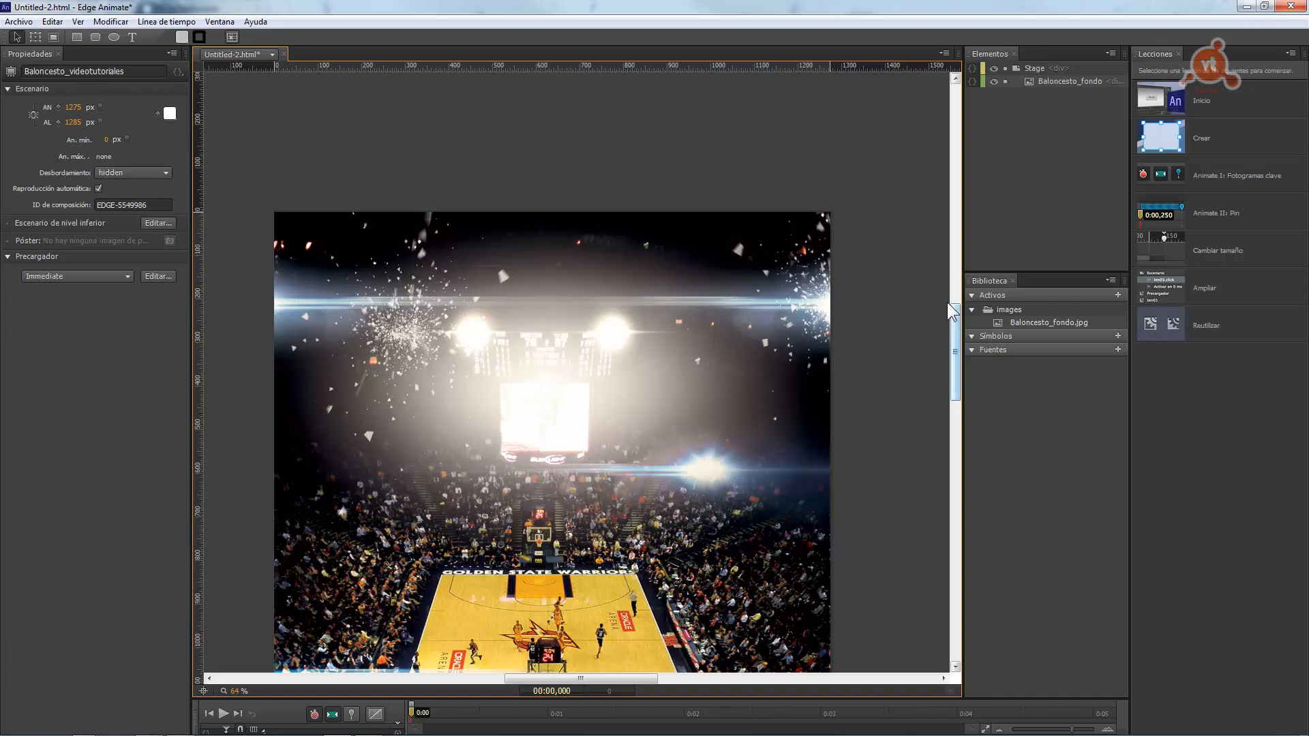
Make the stage's background colour transparent
{"action": "left_click_drag", "start_coordinate": [952, 316], "coordinate": [972, 291]}
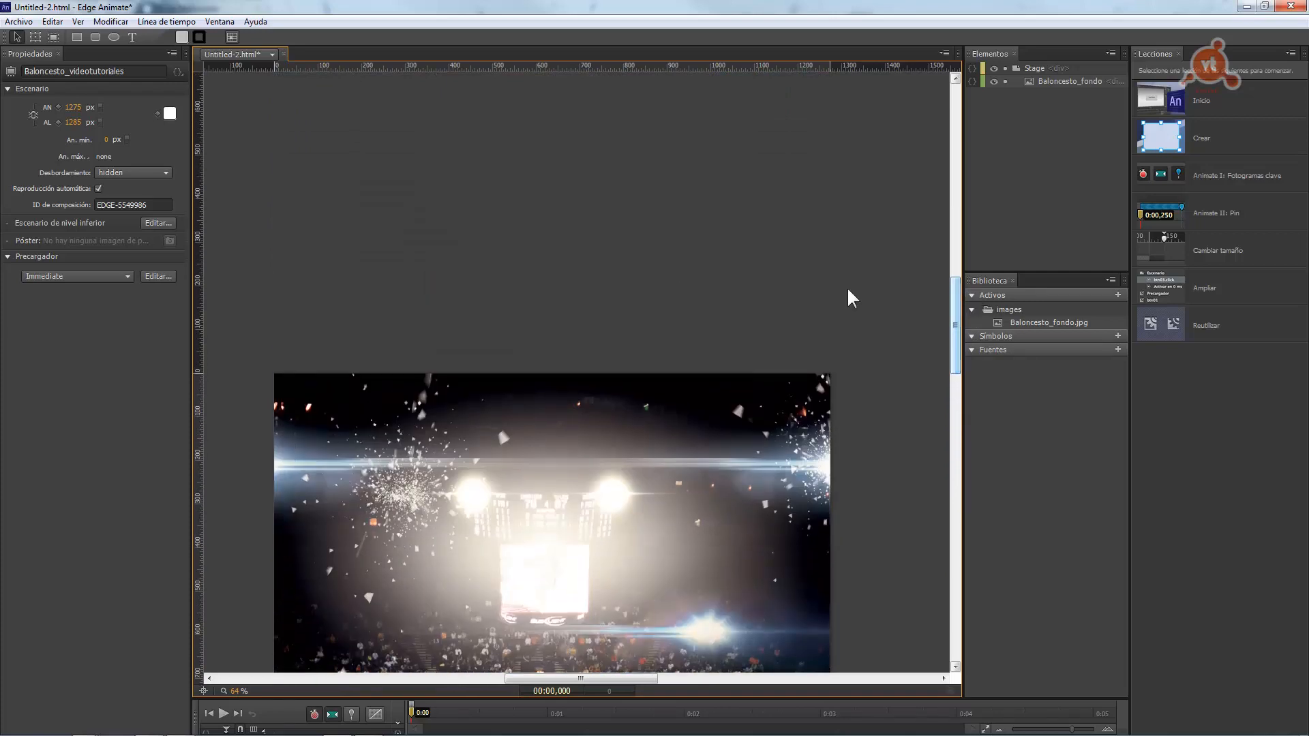
{"action": "left_click", "coordinate": [170, 113]}
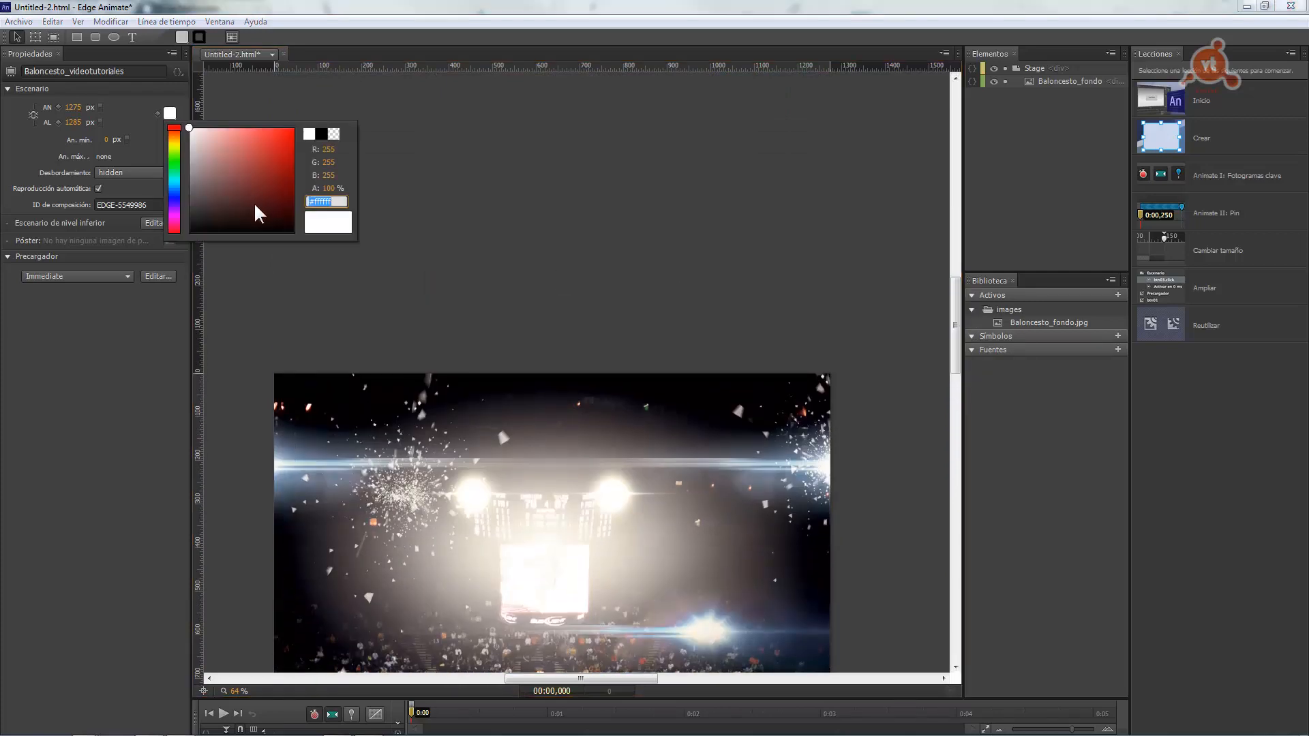
{"action": "left_click", "coordinate": [333, 133]}
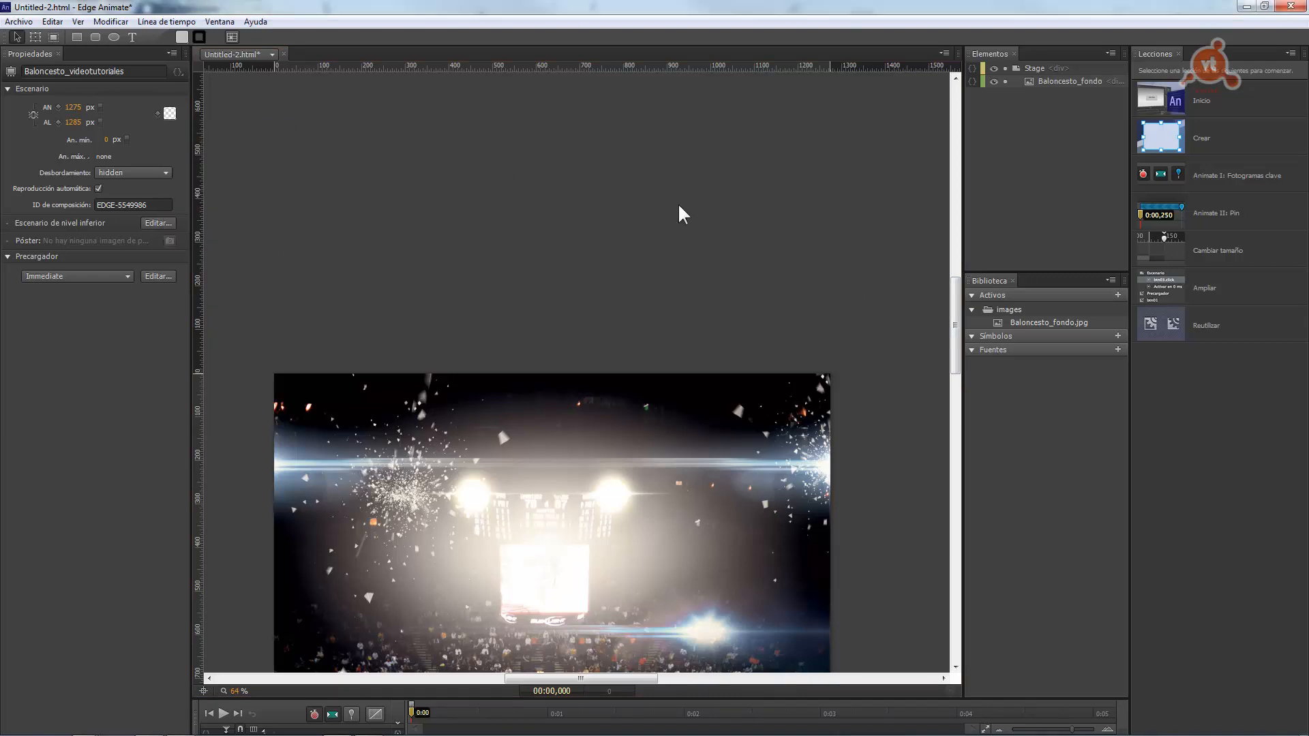
Inspect the images folder among the library assets, collapsing and expanding it again
{"action": "left_click_drag", "start_coordinate": [953, 287], "coordinate": [960, 321]}
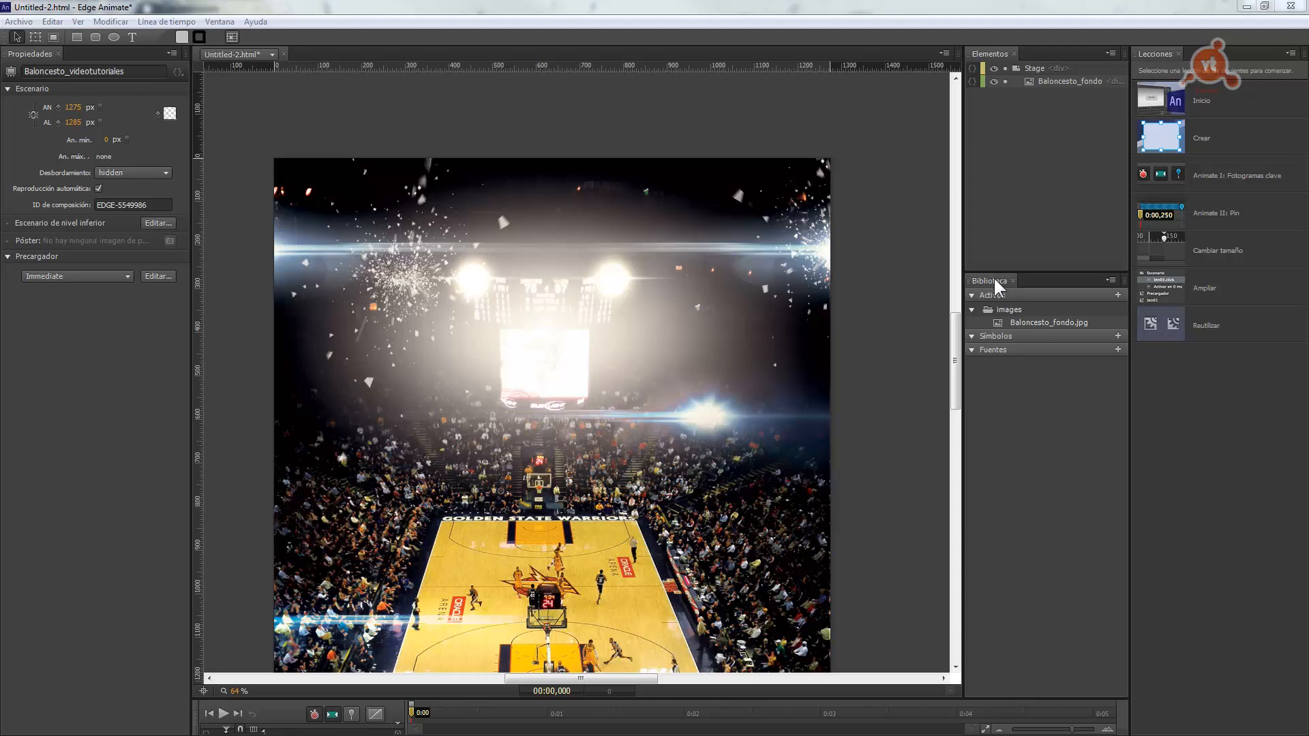
{"action": "left_click", "coordinate": [970, 309]}
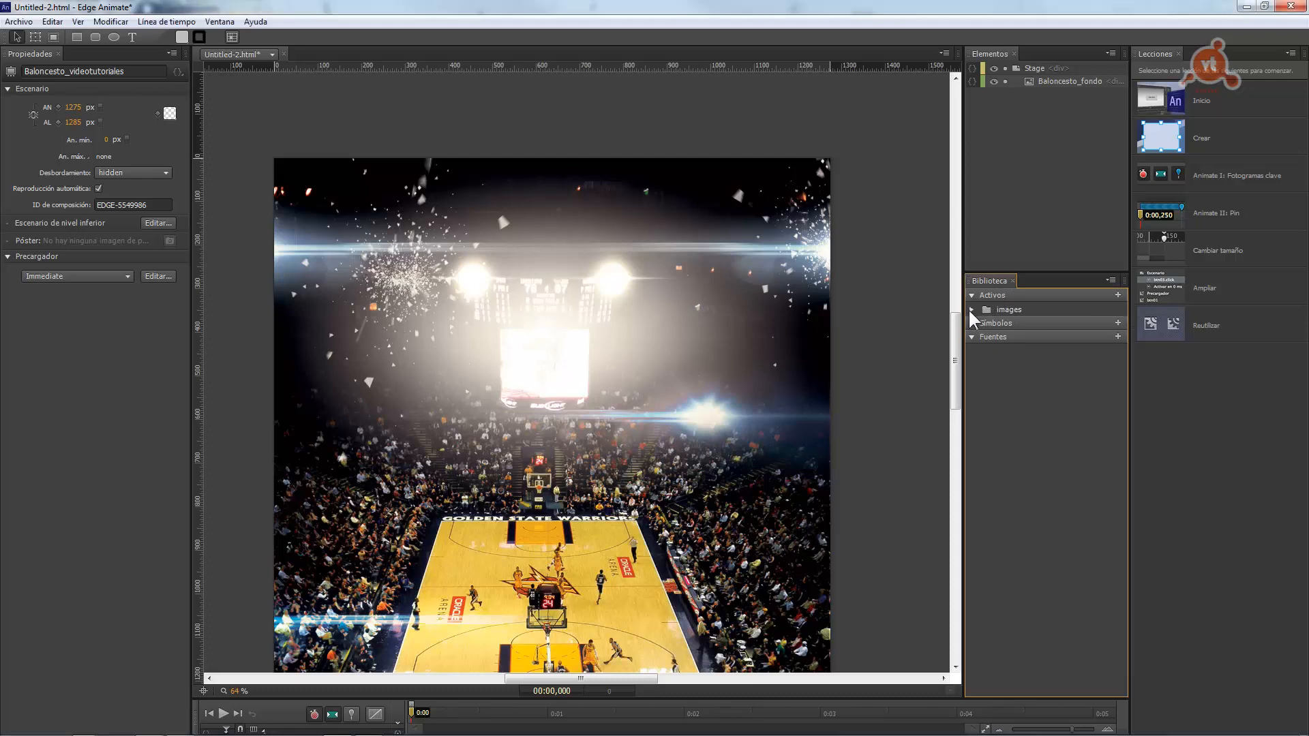
{"action": "left_click", "coordinate": [971, 309]}
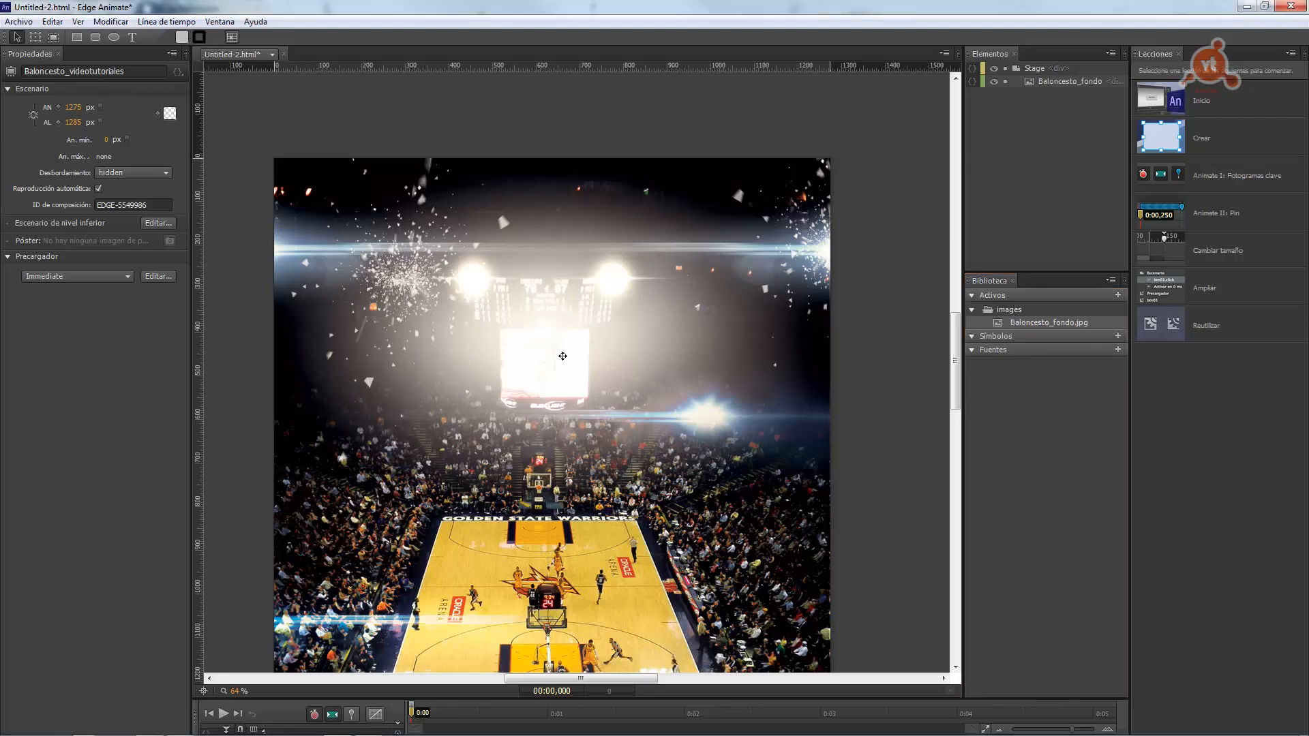
Delete the background image from the stage and place Baloncesto_fondo.jpg again from the library, aligned at X 0, Y 0 px
{"action": "left_click", "coordinate": [541, 350]}
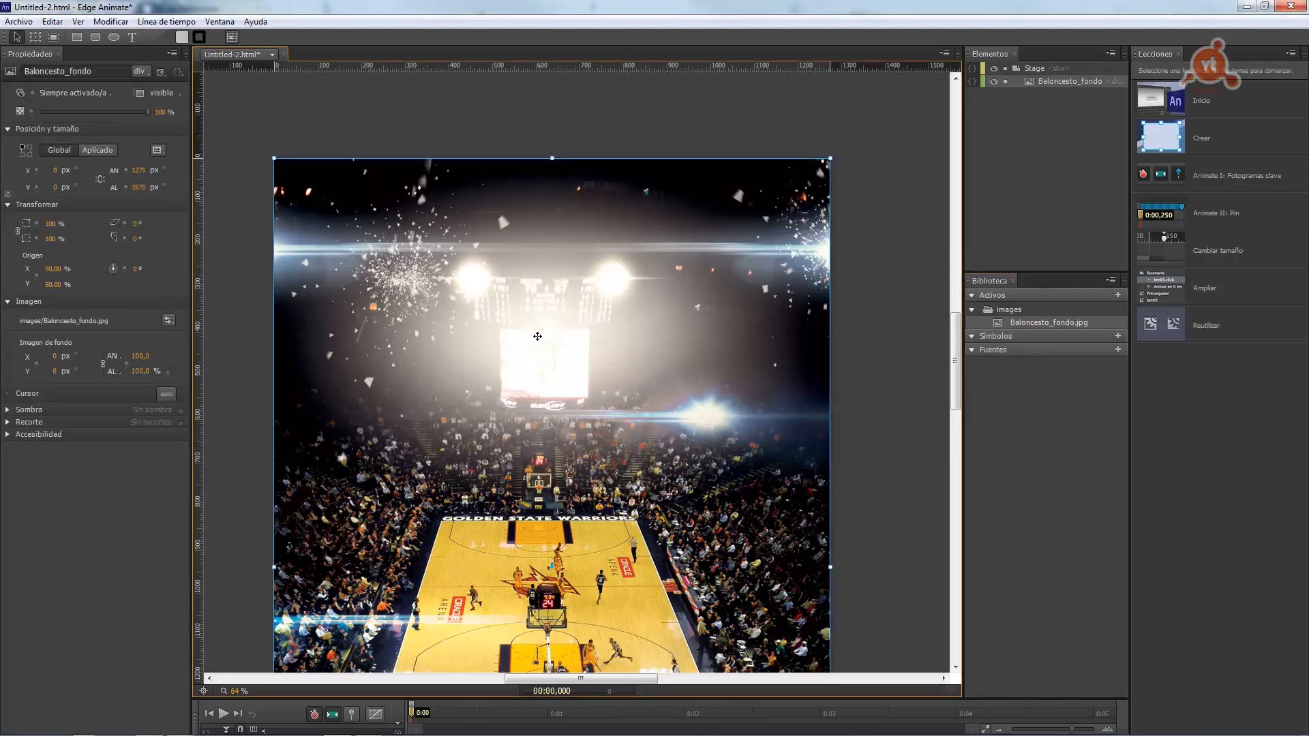
{"action": "key", "text": "Delete"}
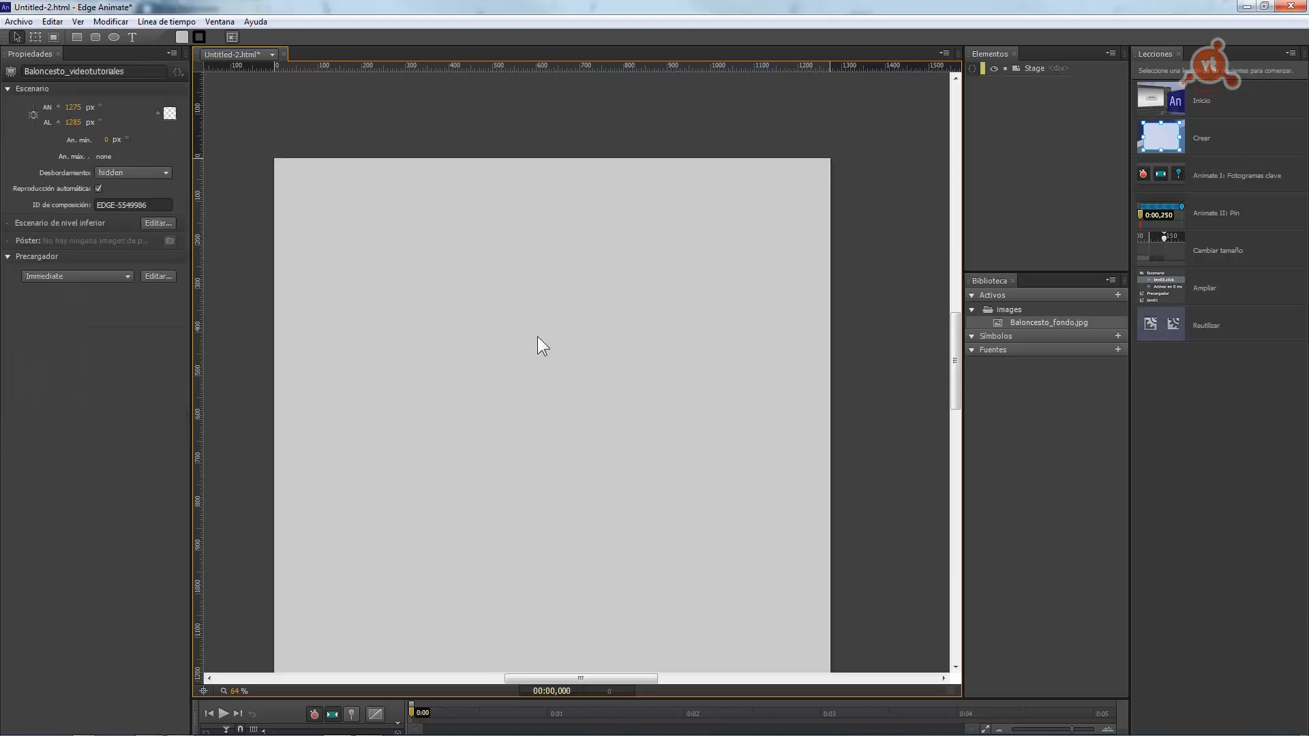
{"action": "left_click", "coordinate": [1035, 322]}
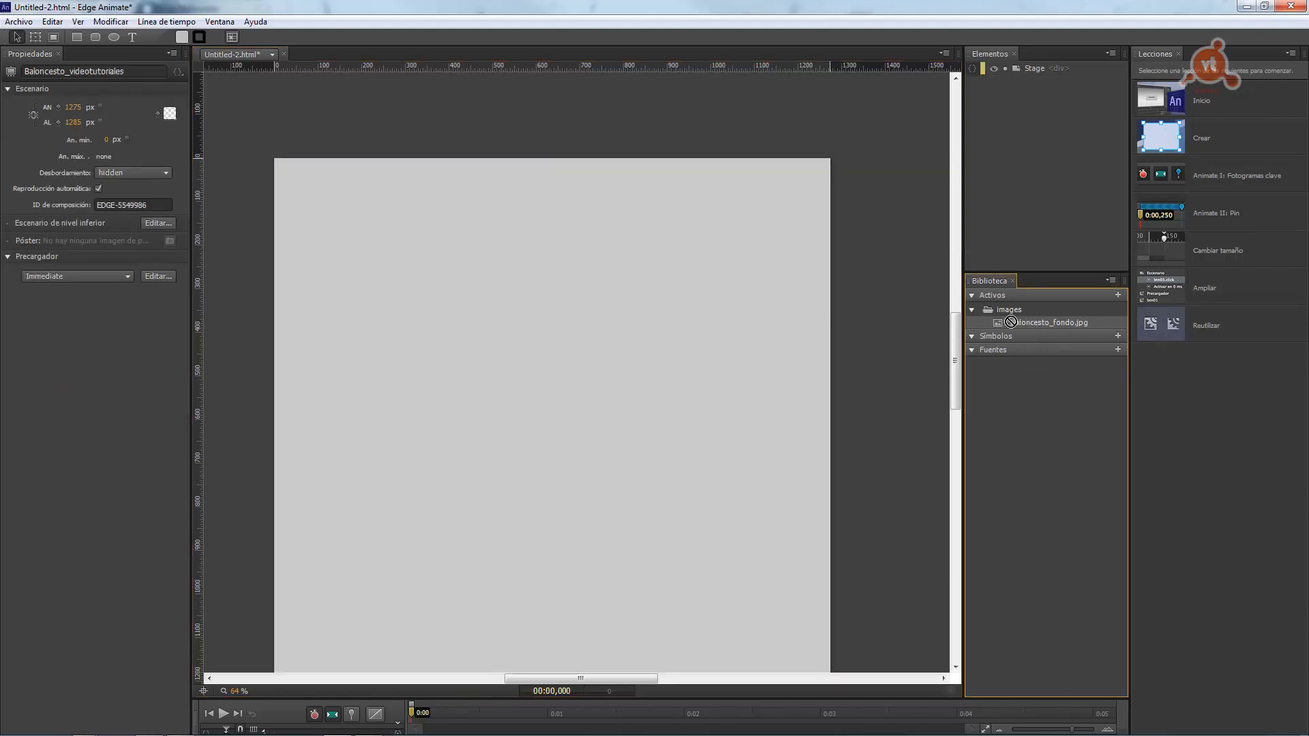
{"action": "left_click_drag", "start_coordinate": [1030, 326], "coordinate": [541, 339]}
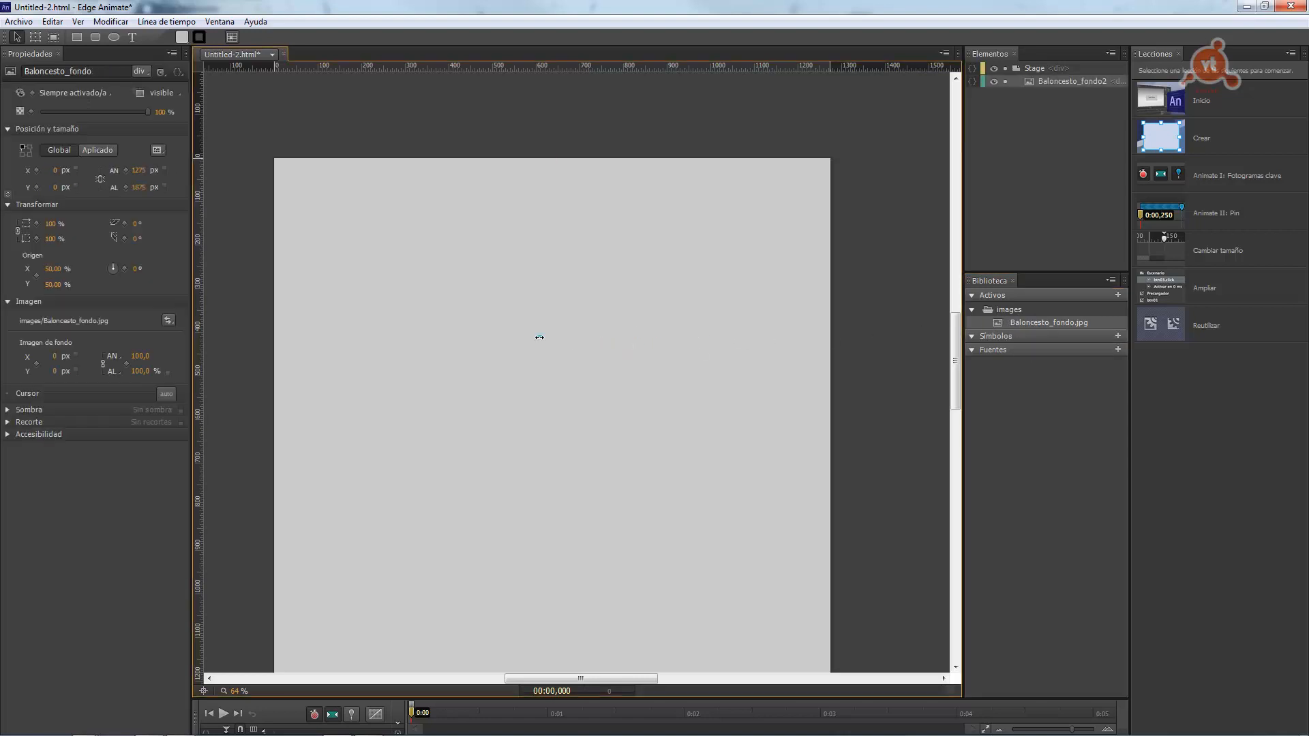
{"action": "left_click_drag", "start_coordinate": [667, 383], "coordinate": [402, 207]}
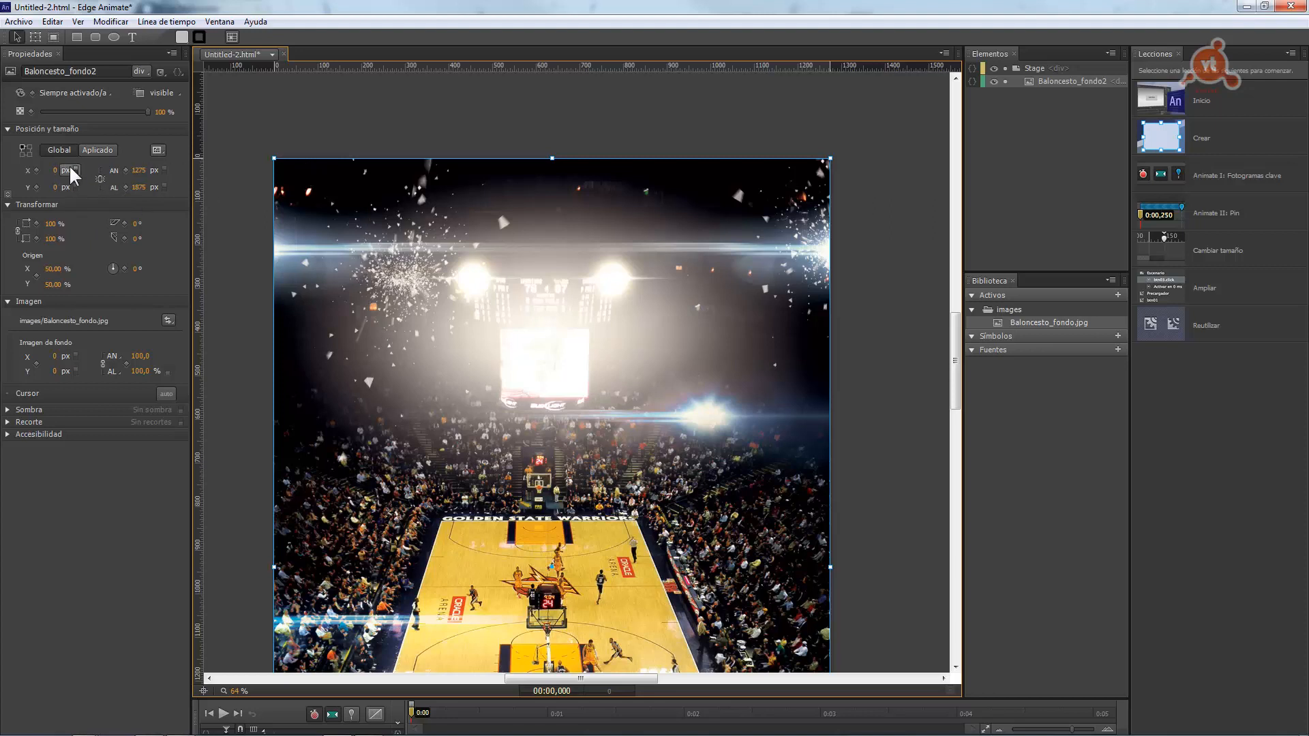
{"action": "left_click", "coordinate": [245, 218]}
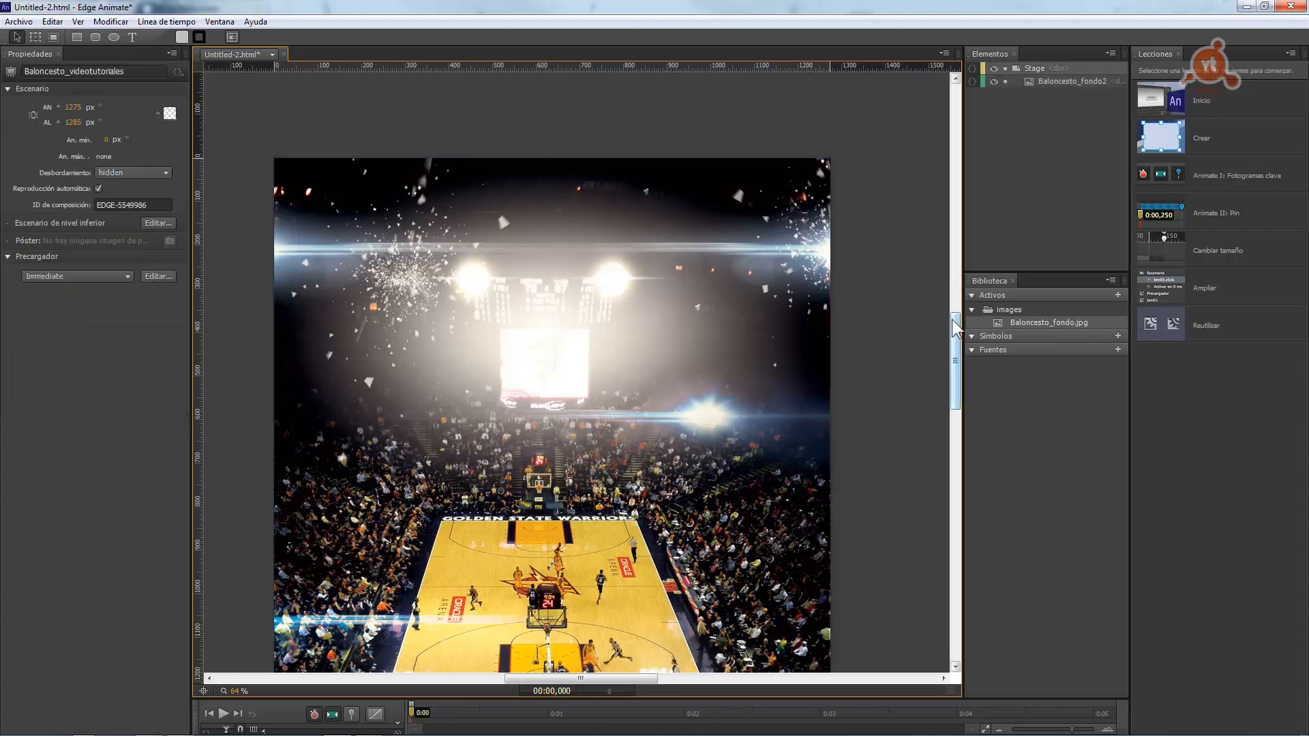
{"action": "mouse_move", "coordinate": [951, 319]}
{"action": "left_mouse_down"}
{"action": "mouse_move", "coordinate": [955, 409]}
{"action": "mouse_move", "coordinate": [965, 314]}
{"action": "left_mouse_up"}
{"action": "left_click", "coordinate": [479, 286]}
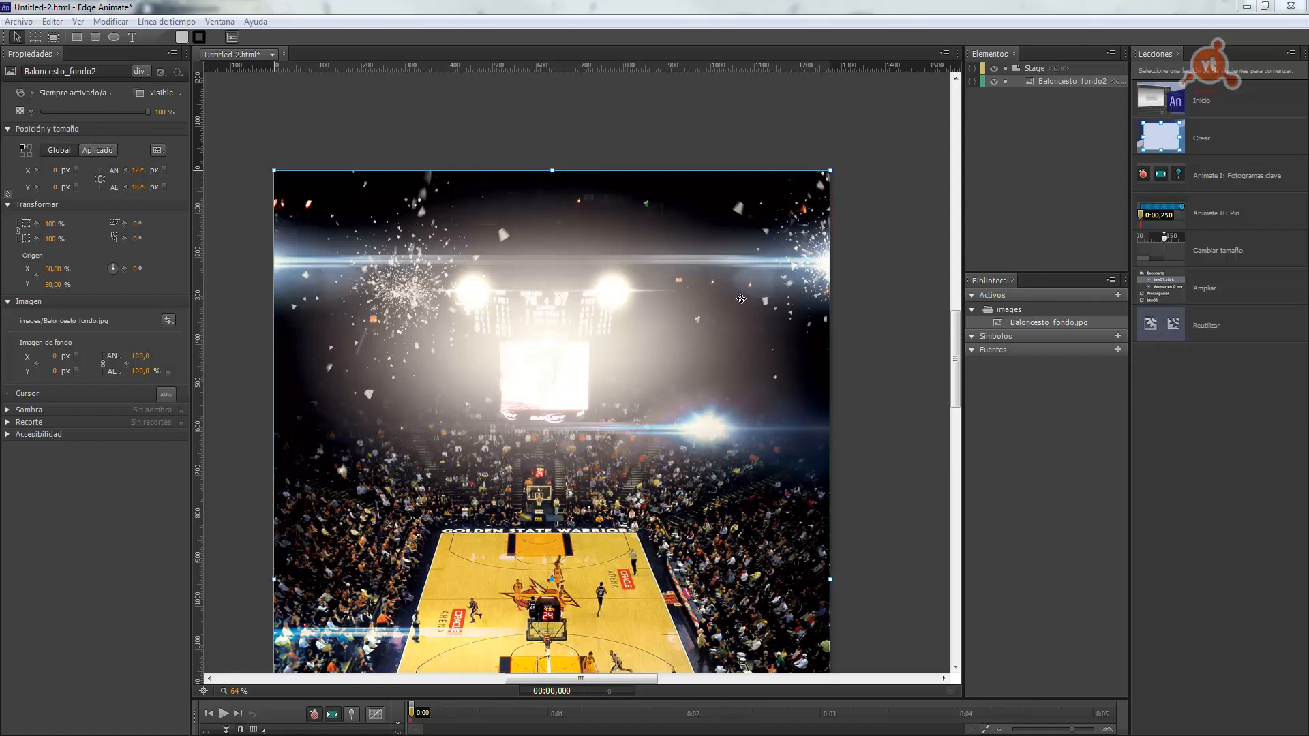
{"action": "left_click", "coordinate": [75, 71]}
{"action": "left_click", "coordinate": [451, 264]}
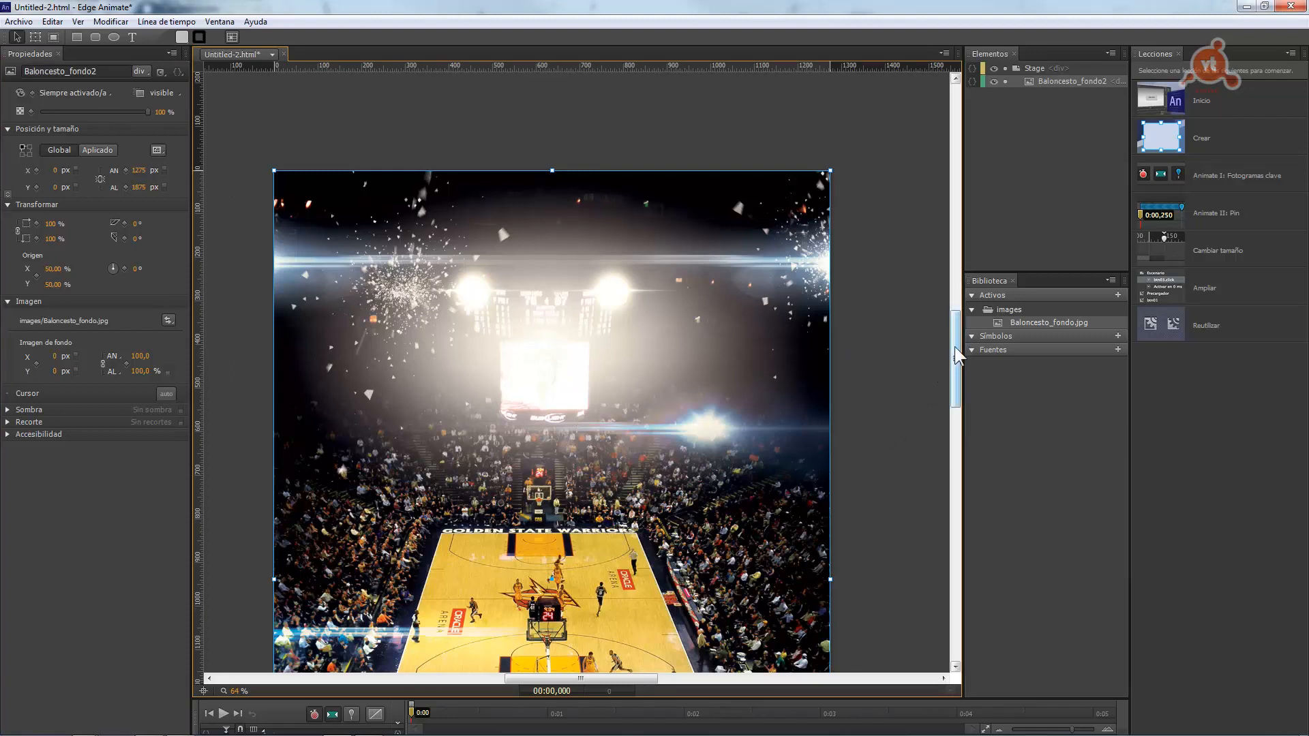
{"action": "mouse_move", "coordinate": [955, 347]}
{"action": "left_mouse_down"}
{"action": "mouse_move", "coordinate": [954, 403]}
{"action": "mouse_move", "coordinate": [962, 370]}
{"action": "left_mouse_up"}
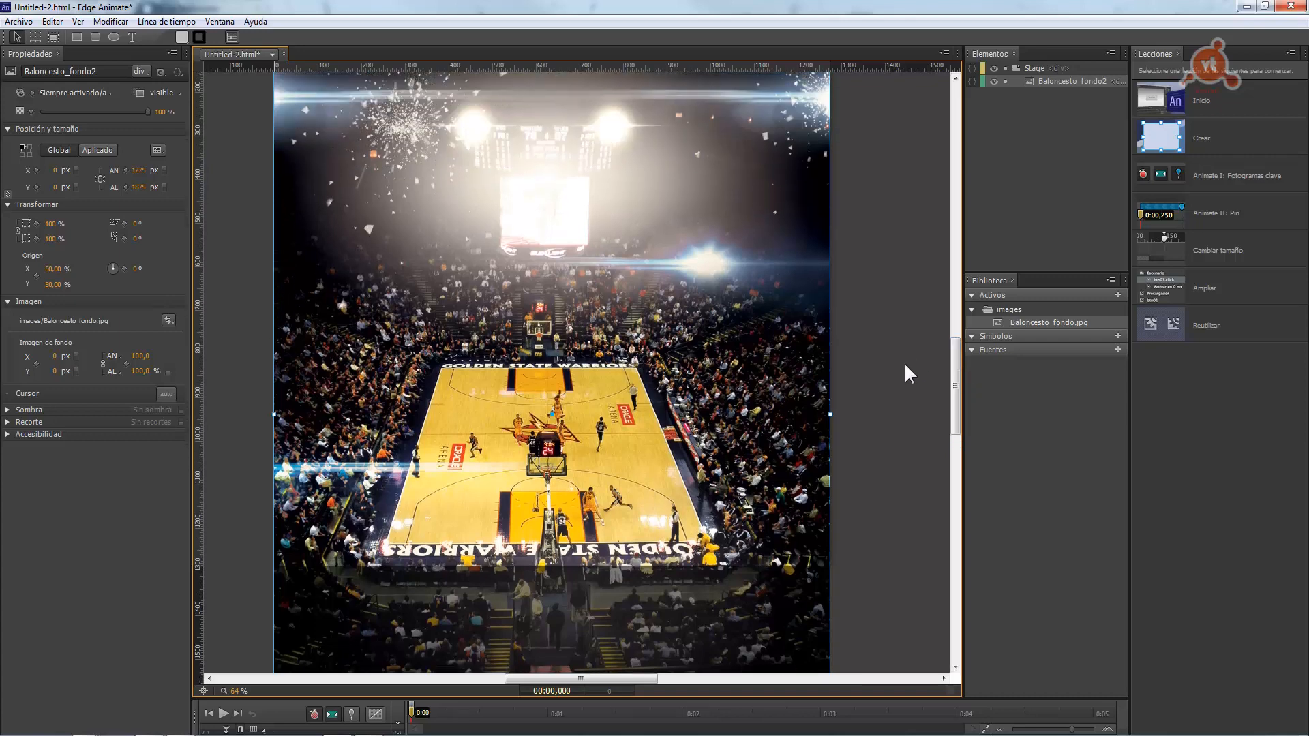
Import fans.png from the vt3 folder onto the stage above the background image
{"action": "left_click", "coordinate": [12, 22]}
{"action": "left_click", "coordinate": [76, 227]}
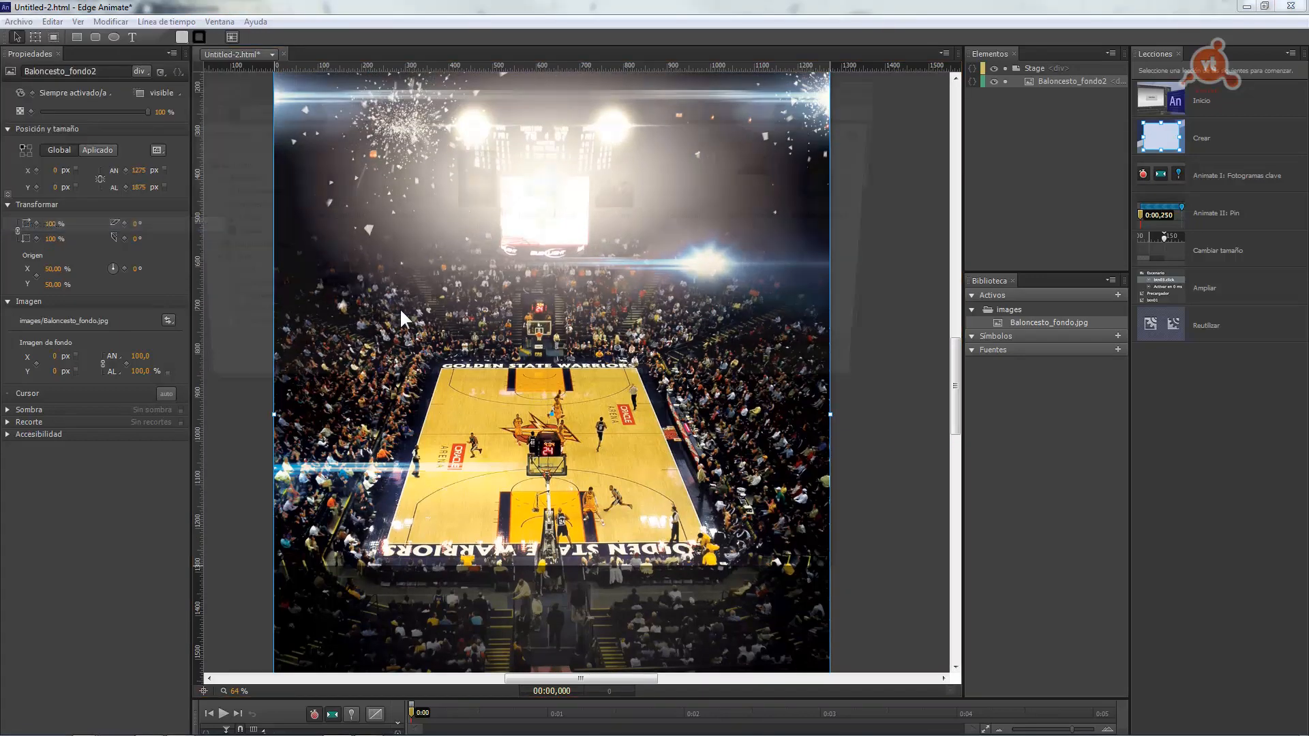
{"action": "left_click", "coordinate": [623, 199]}
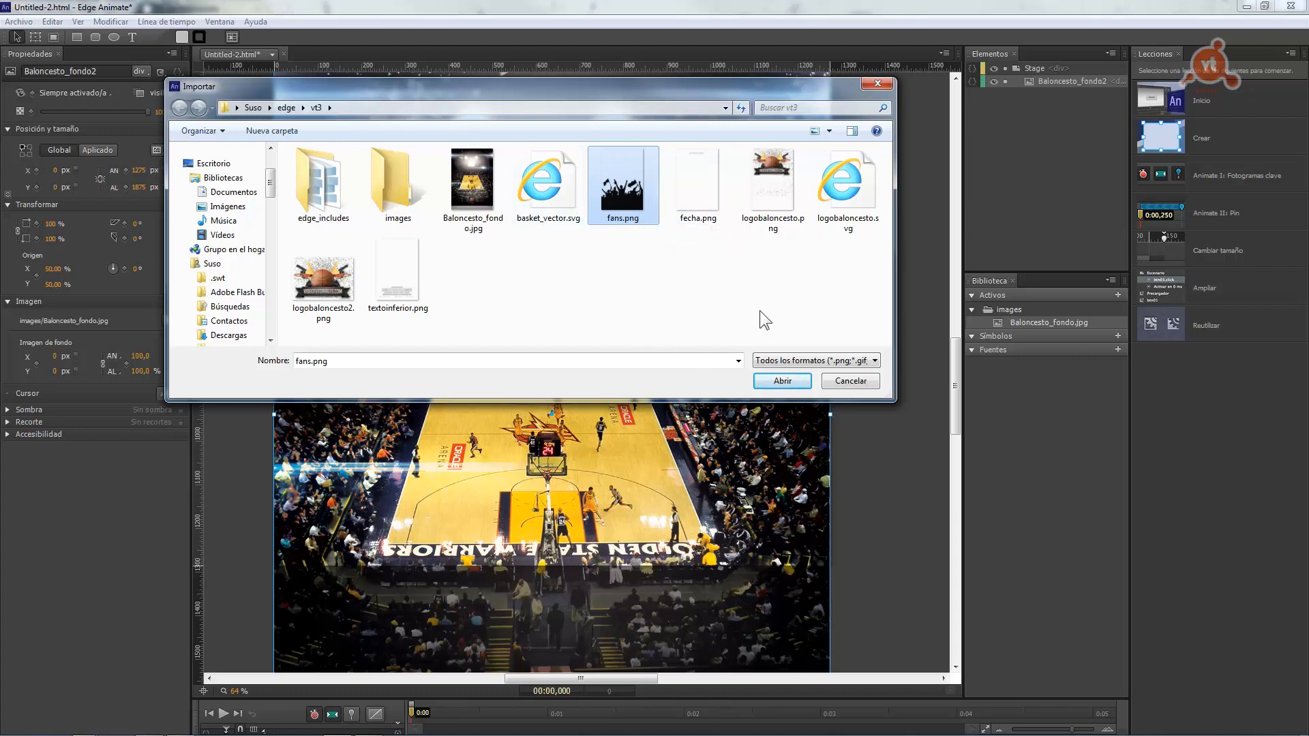
{"action": "left_click", "coordinate": [794, 379]}
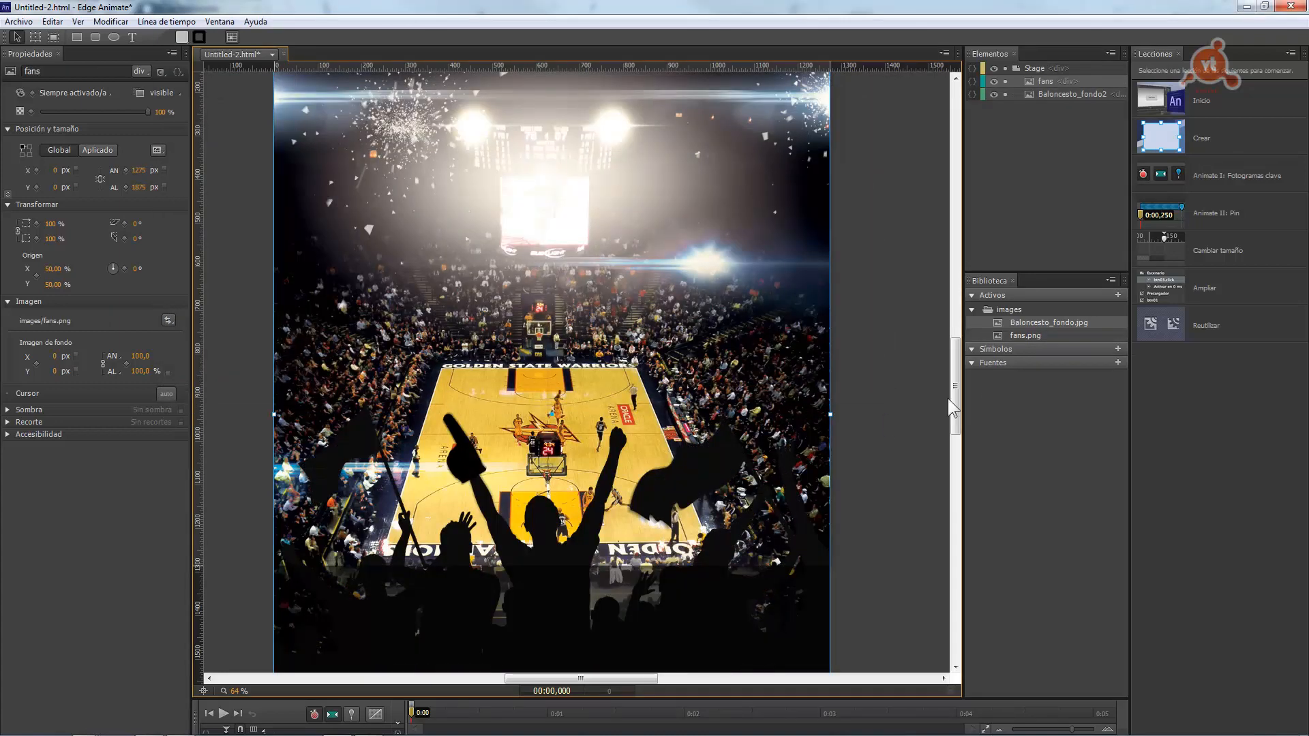
{"action": "mouse_move", "coordinate": [953, 376]}
{"action": "left_mouse_down"}
{"action": "mouse_move", "coordinate": [951, 411]}
{"action": "mouse_move", "coordinate": [962, 359]}
{"action": "left_mouse_up"}
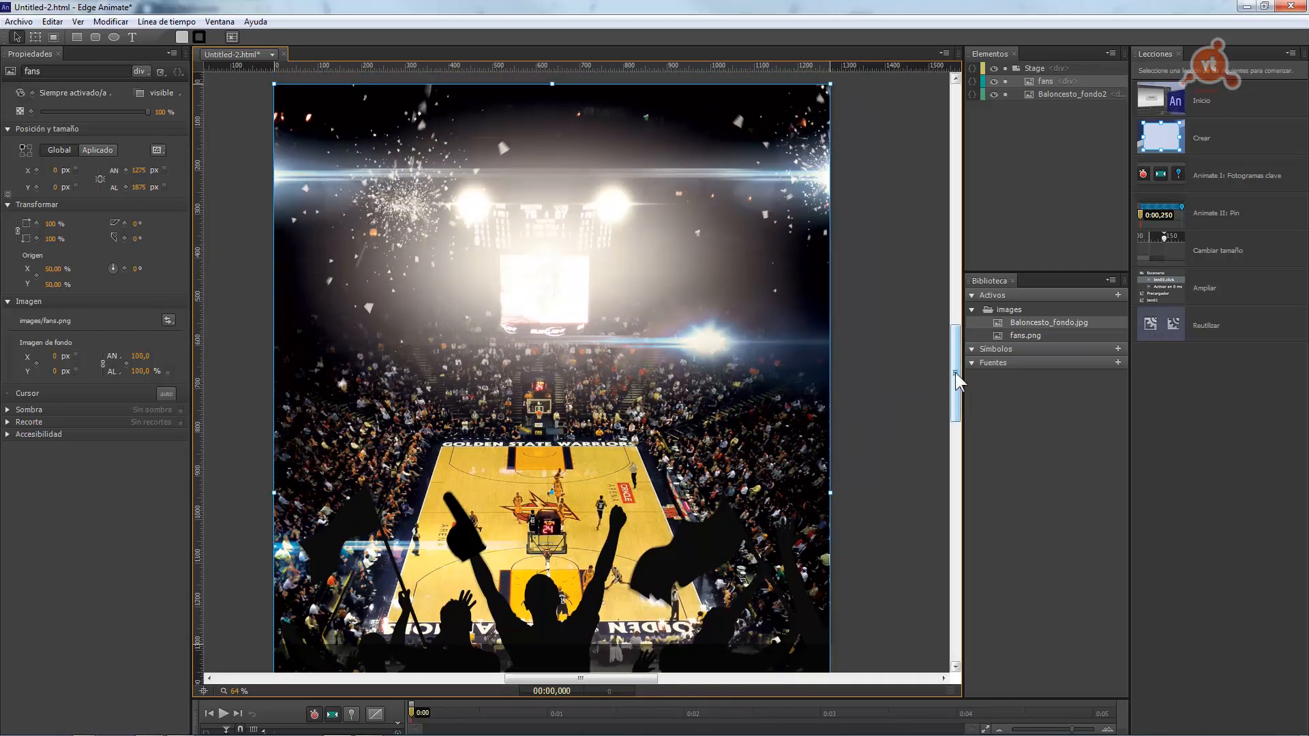
{"action": "left_click_drag", "start_coordinate": [955, 372], "coordinate": [953, 397]}
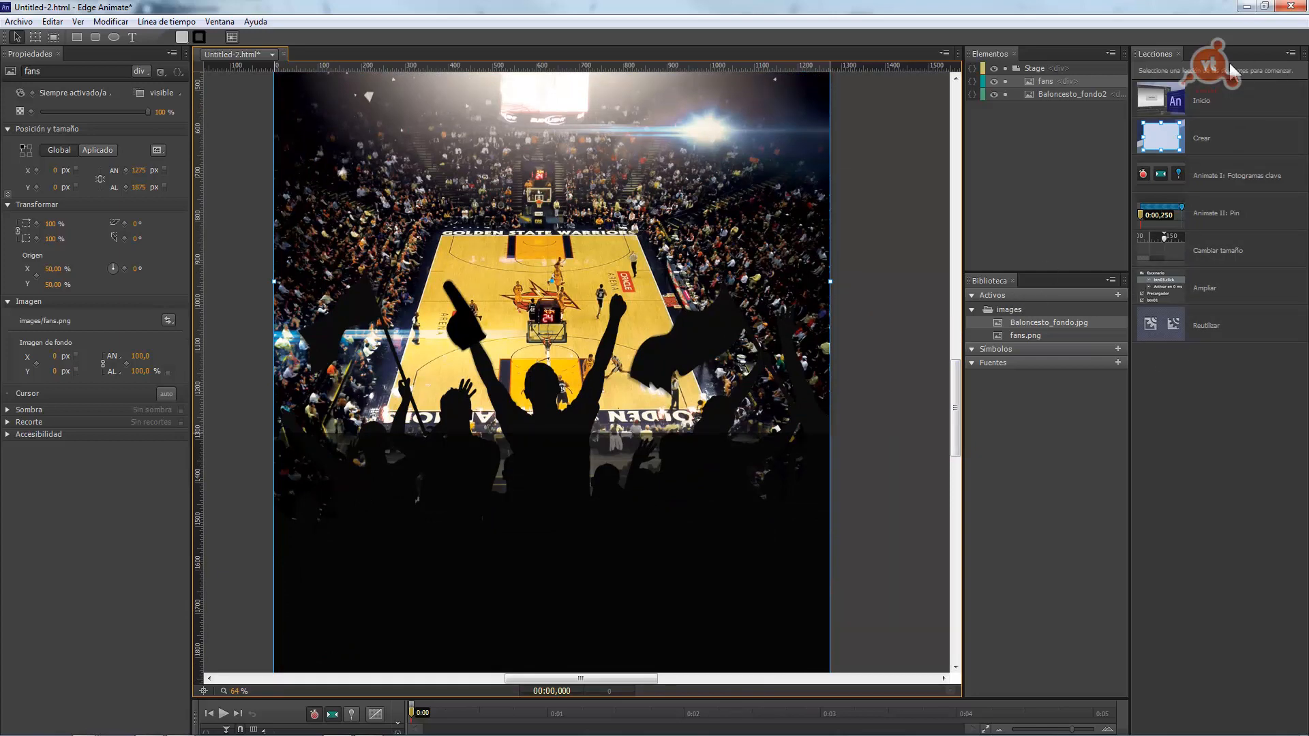
Close the Lecciones panel and widen the Elementos and Biblioteca panels beside the stage
{"action": "left_click", "coordinate": [1177, 54]}
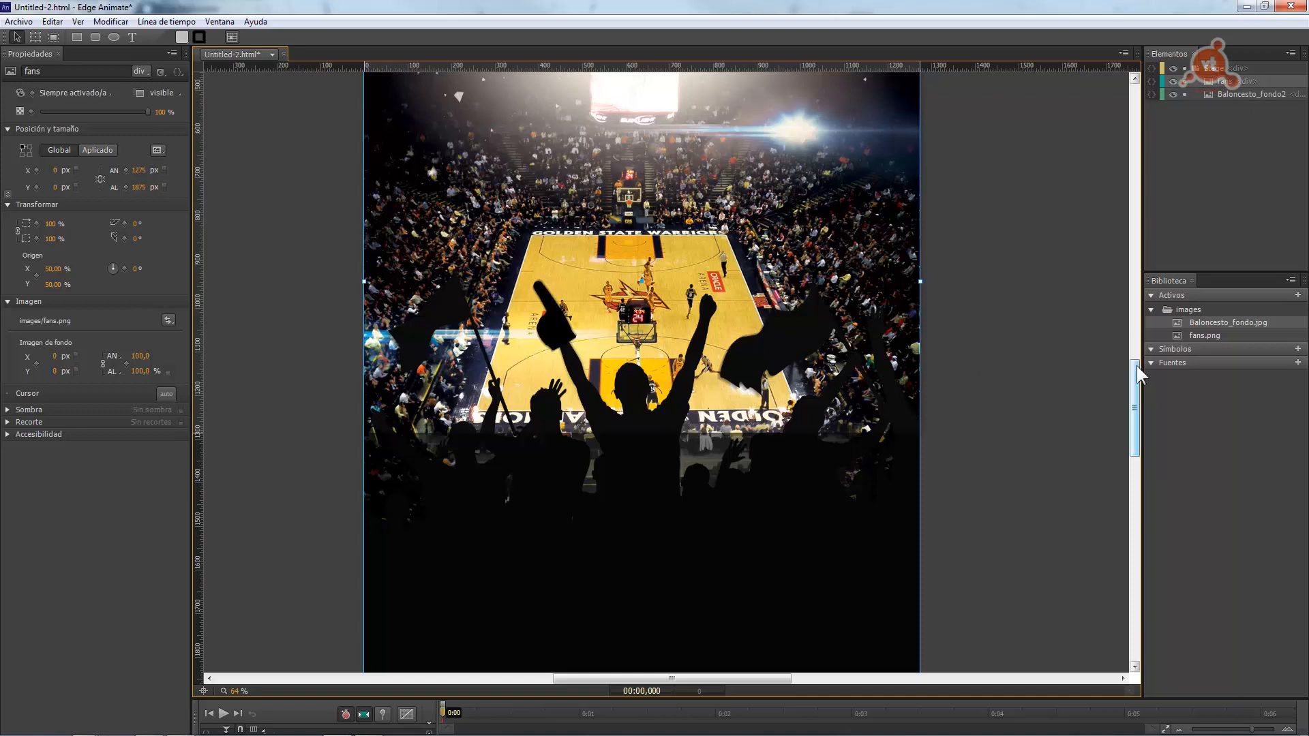
{"action": "left_click_drag", "start_coordinate": [1136, 366], "coordinate": [1135, 370]}
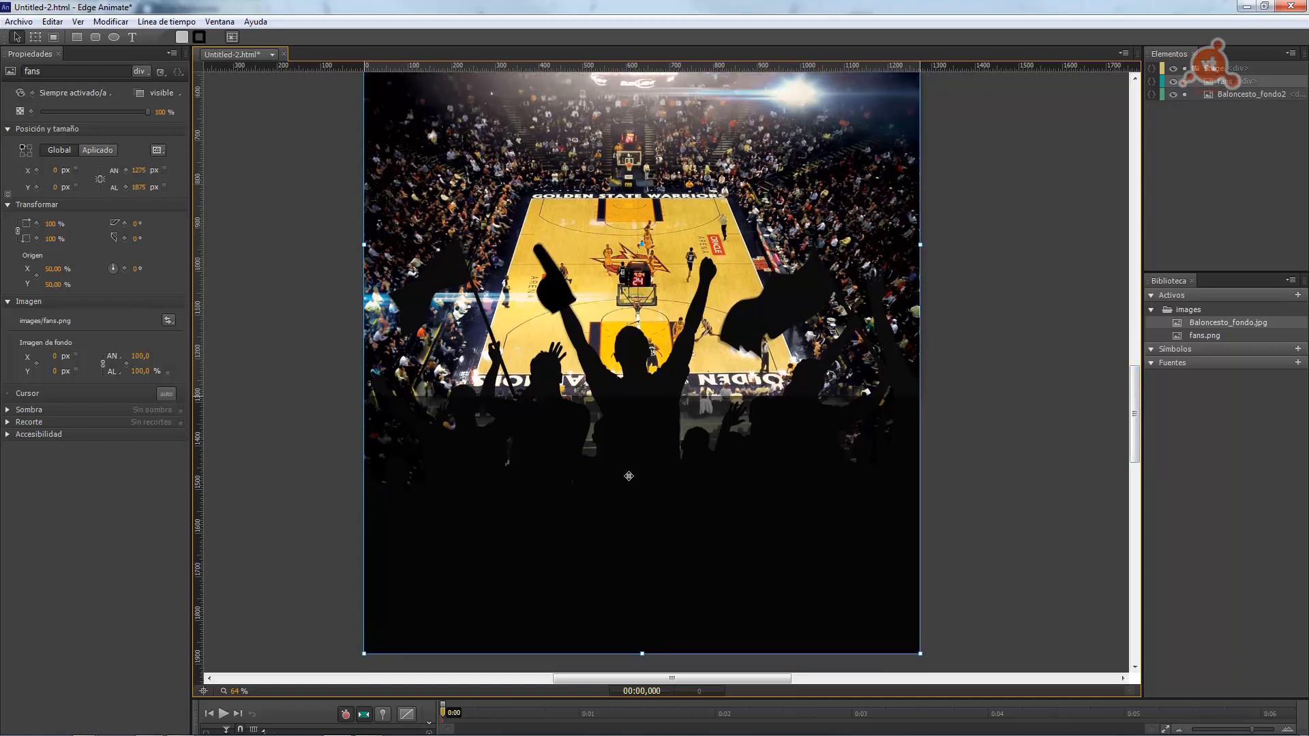
{"action": "left_click_drag", "start_coordinate": [1135, 439], "coordinate": [1138, 405]}
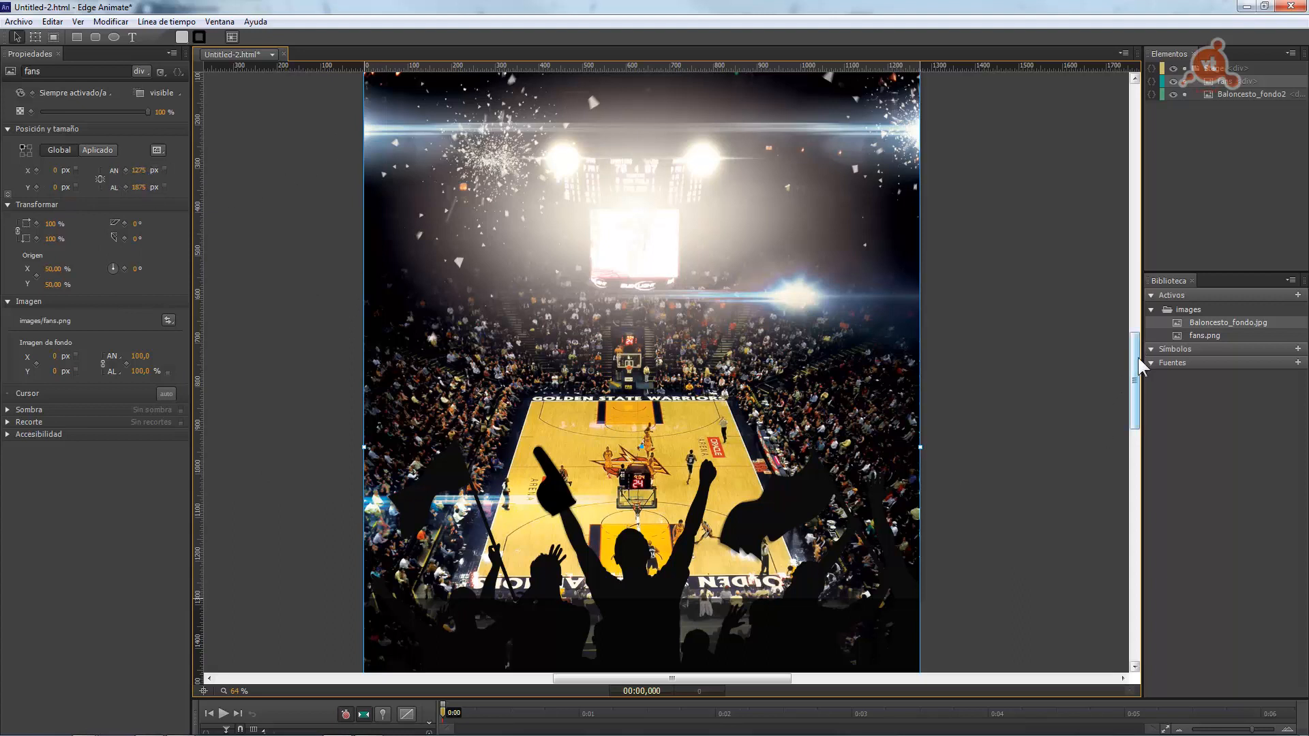
{"action": "left_click_drag", "start_coordinate": [1139, 358], "coordinate": [1135, 369]}
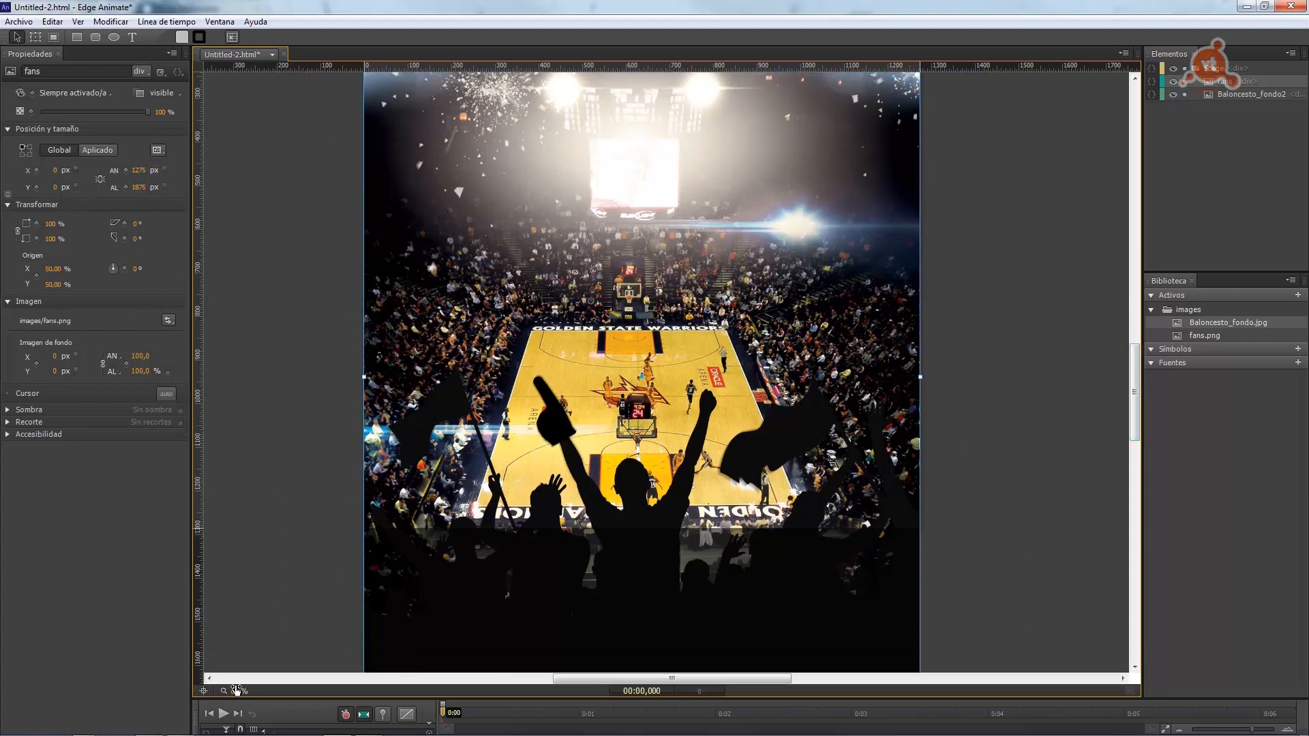
{"action": "left_click_drag", "start_coordinate": [235, 690], "coordinate": [217, 691]}
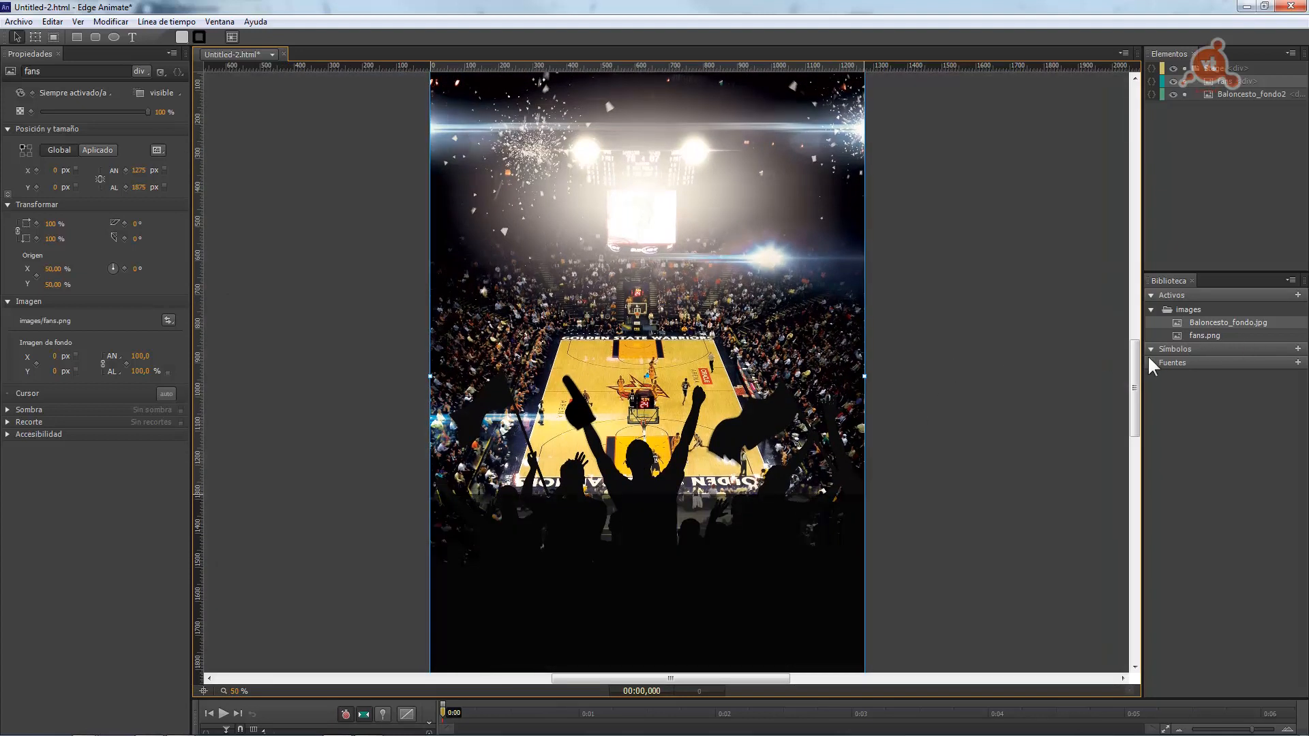
{"action": "left_click_drag", "start_coordinate": [1135, 363], "coordinate": [1140, 362]}
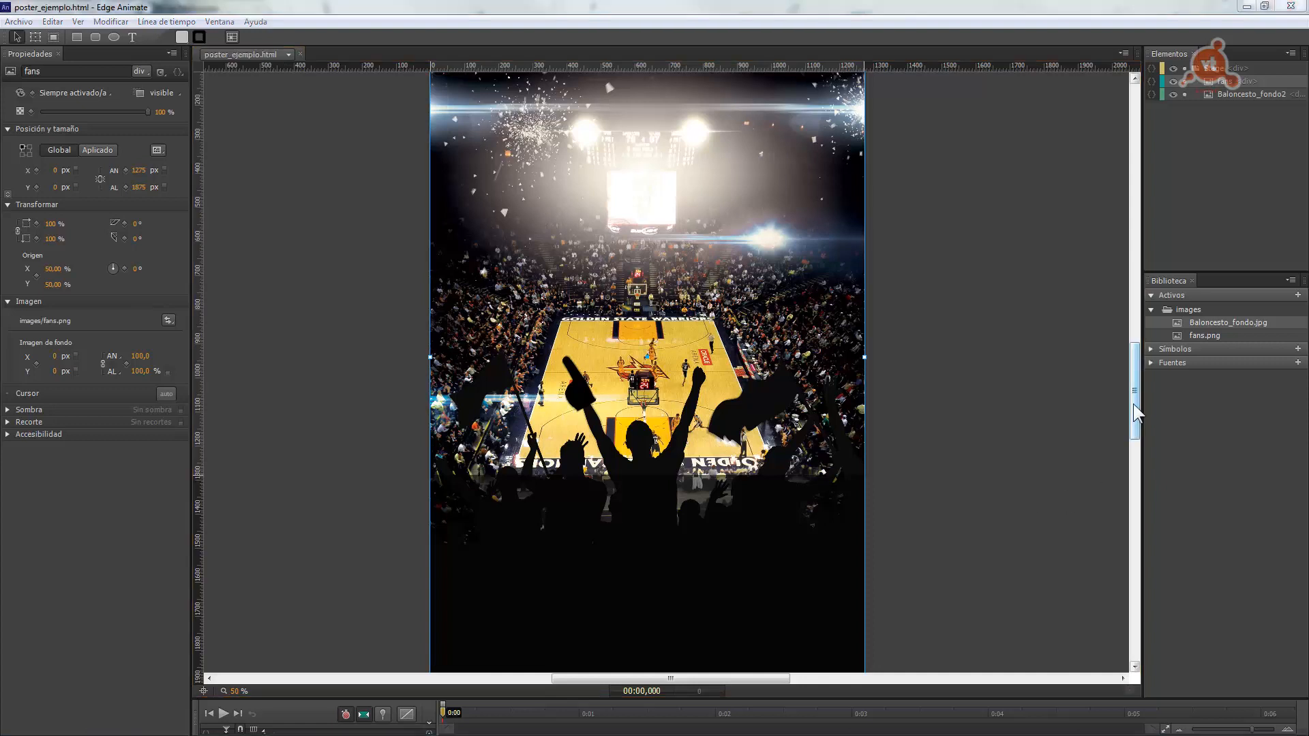
{"action": "left_click_drag", "start_coordinate": [1139, 320], "coordinate": [1008, 321]}
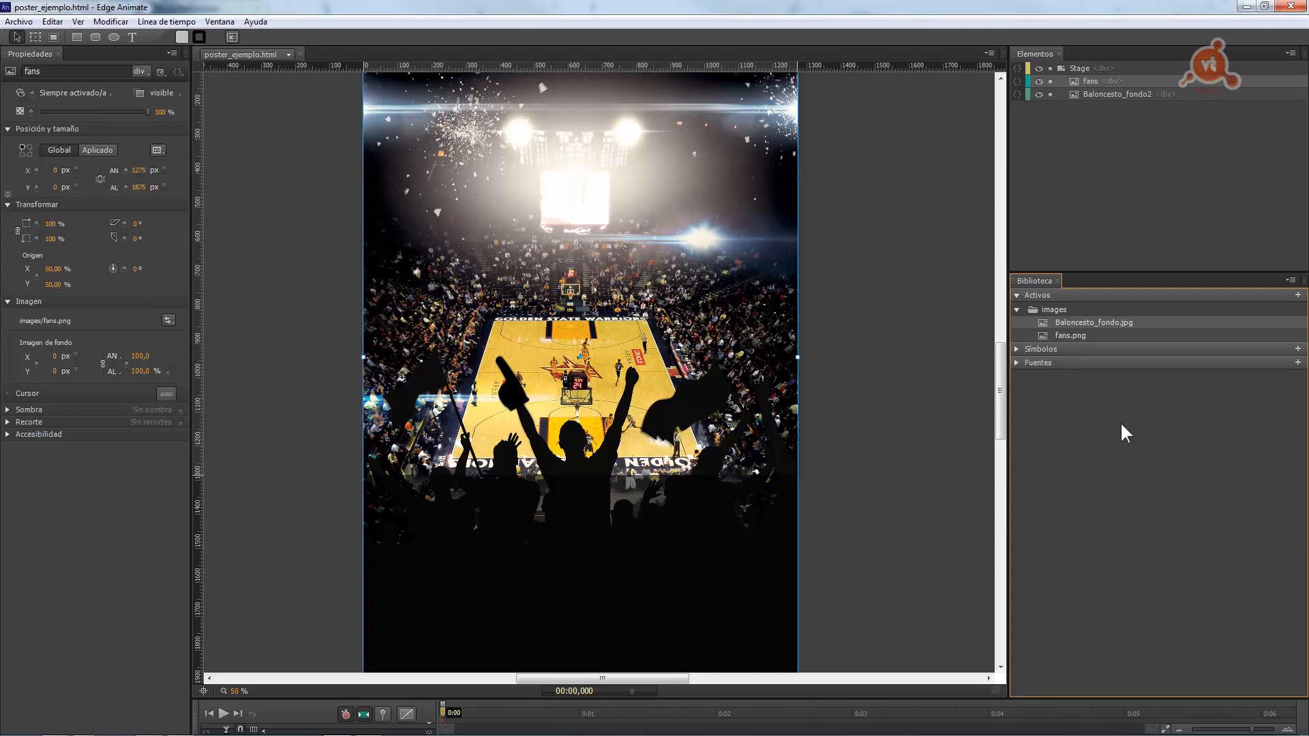
Examine the library's assets section and its images folder, expanding and collapsing them
{"action": "left_click", "coordinate": [1017, 311]}
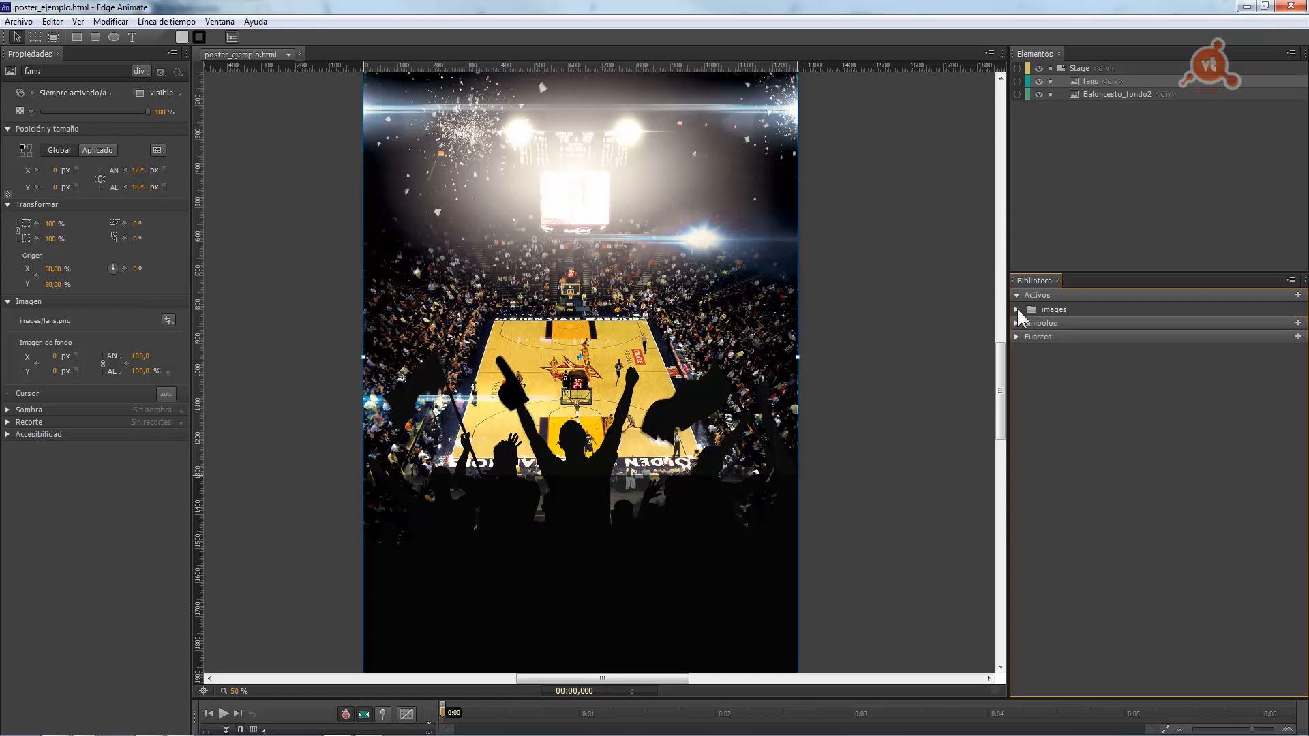
{"action": "left_click", "coordinate": [1017, 311]}
{"action": "left_click", "coordinate": [1016, 310]}
{"action": "left_click", "coordinate": [1017, 297]}
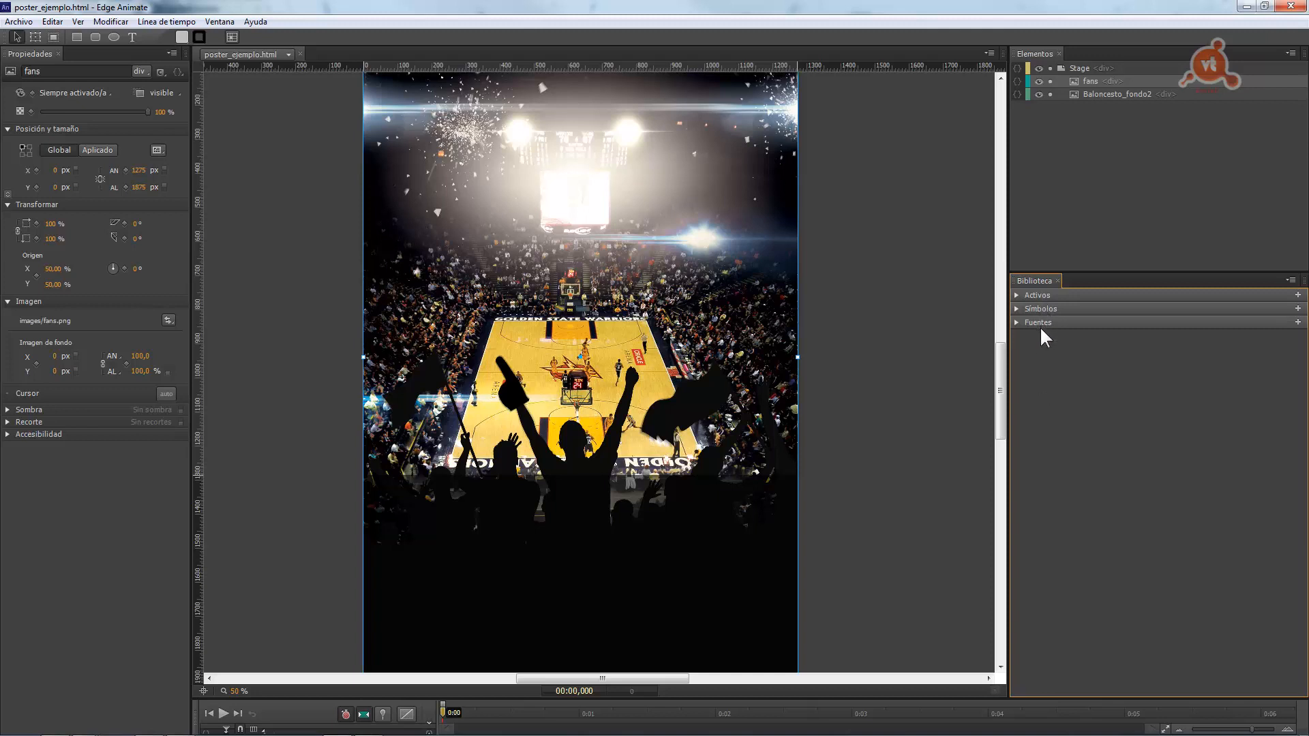
{"action": "left_click", "coordinate": [1017, 295]}
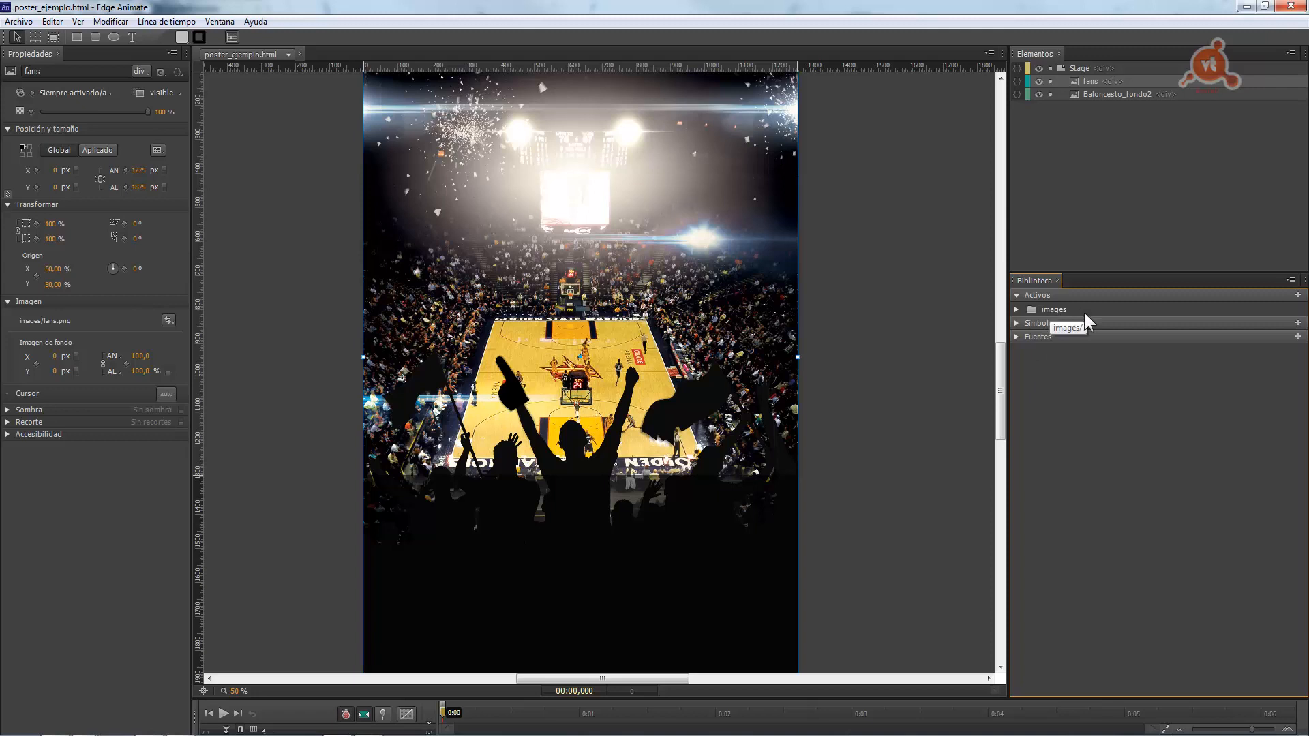
{"action": "left_click", "coordinate": [1016, 310]}
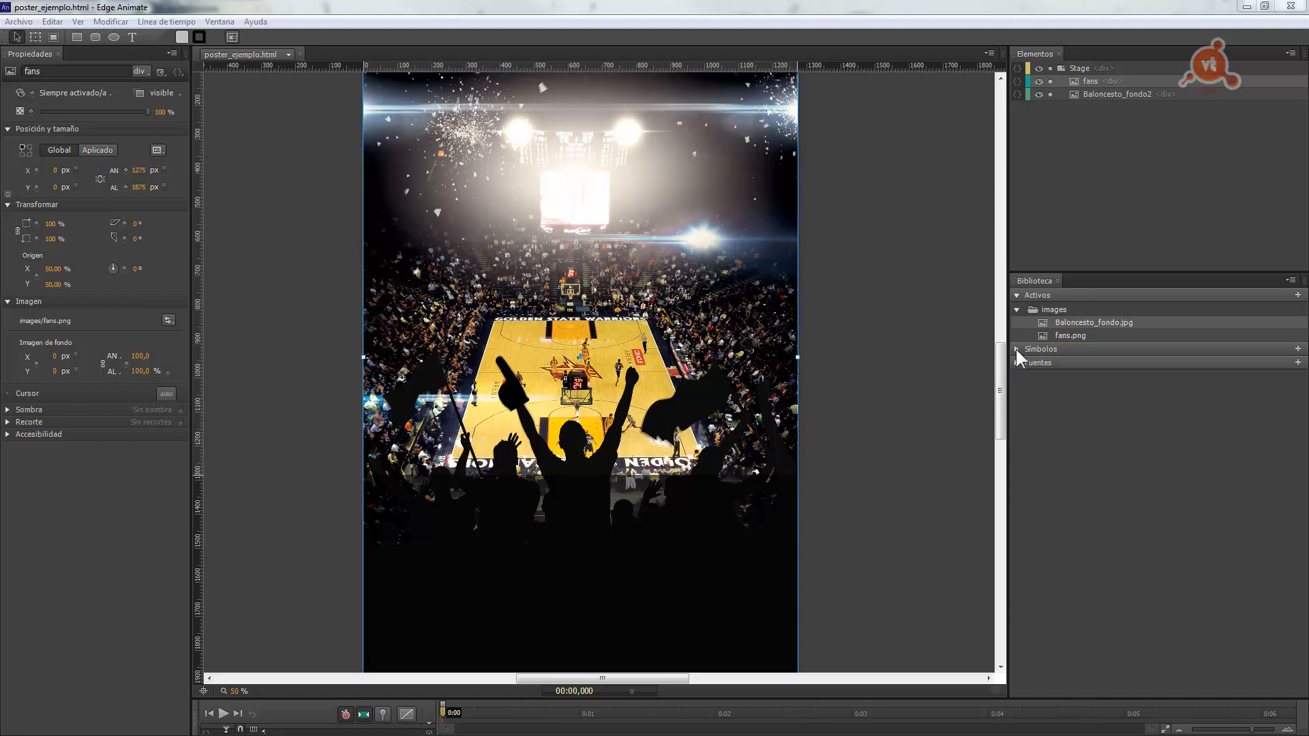
{"action": "left_click", "coordinate": [1018, 309]}
{"action": "left_click", "coordinate": [1016, 296]}
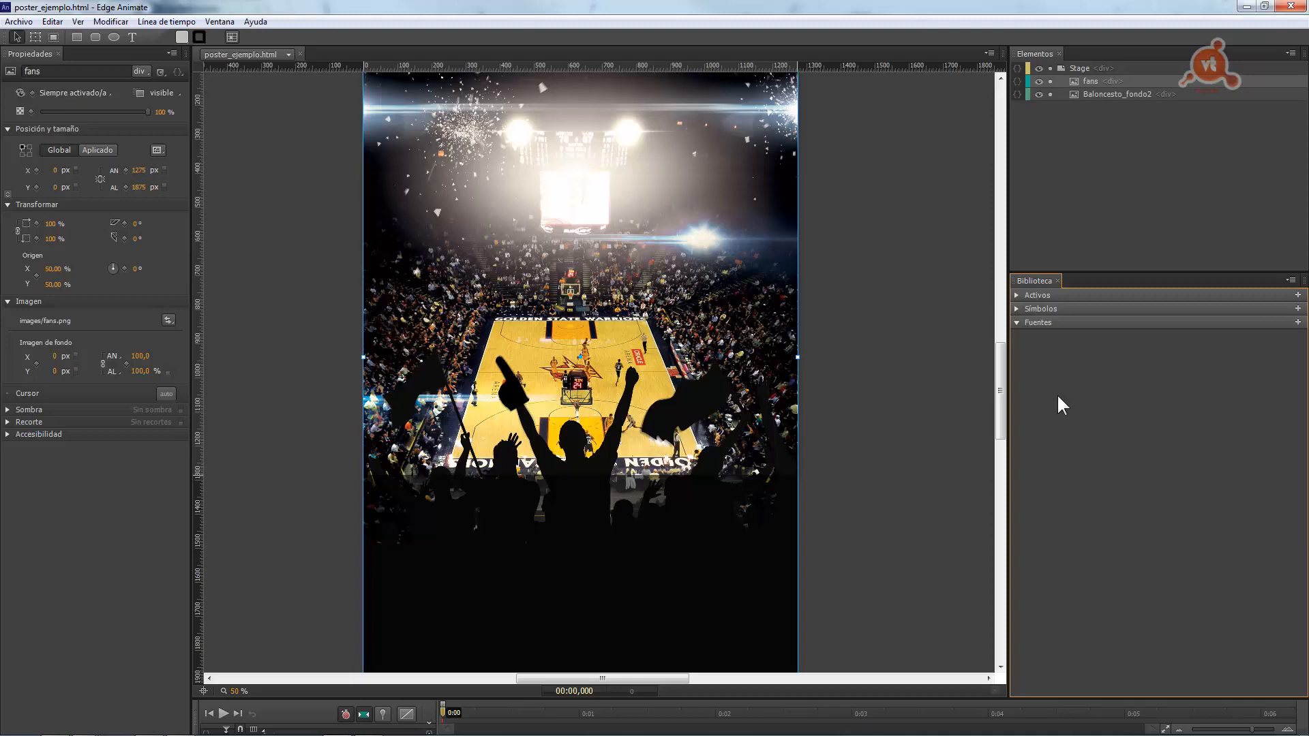
Import logobaloncesto.png from the vt3 folder onto the stage above the fans image
{"action": "left_click", "coordinate": [16, 22]}
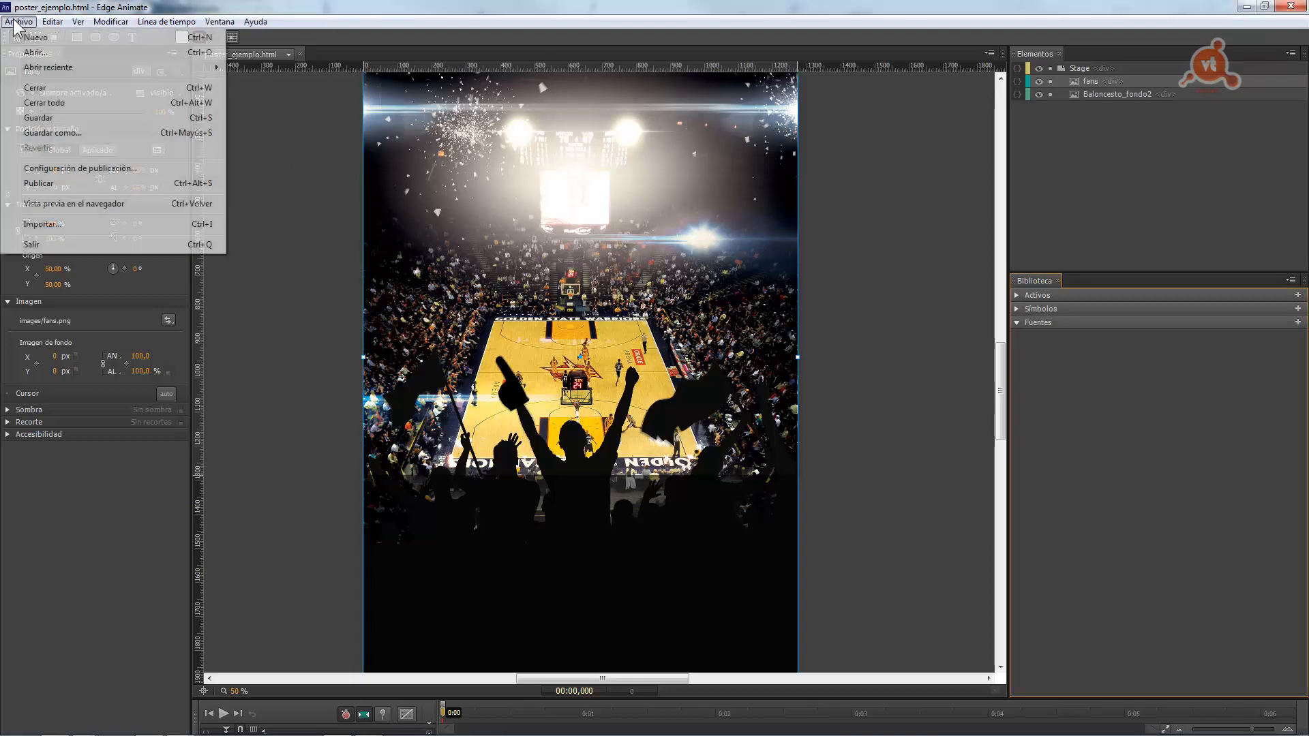
{"action": "left_click", "coordinate": [54, 223]}
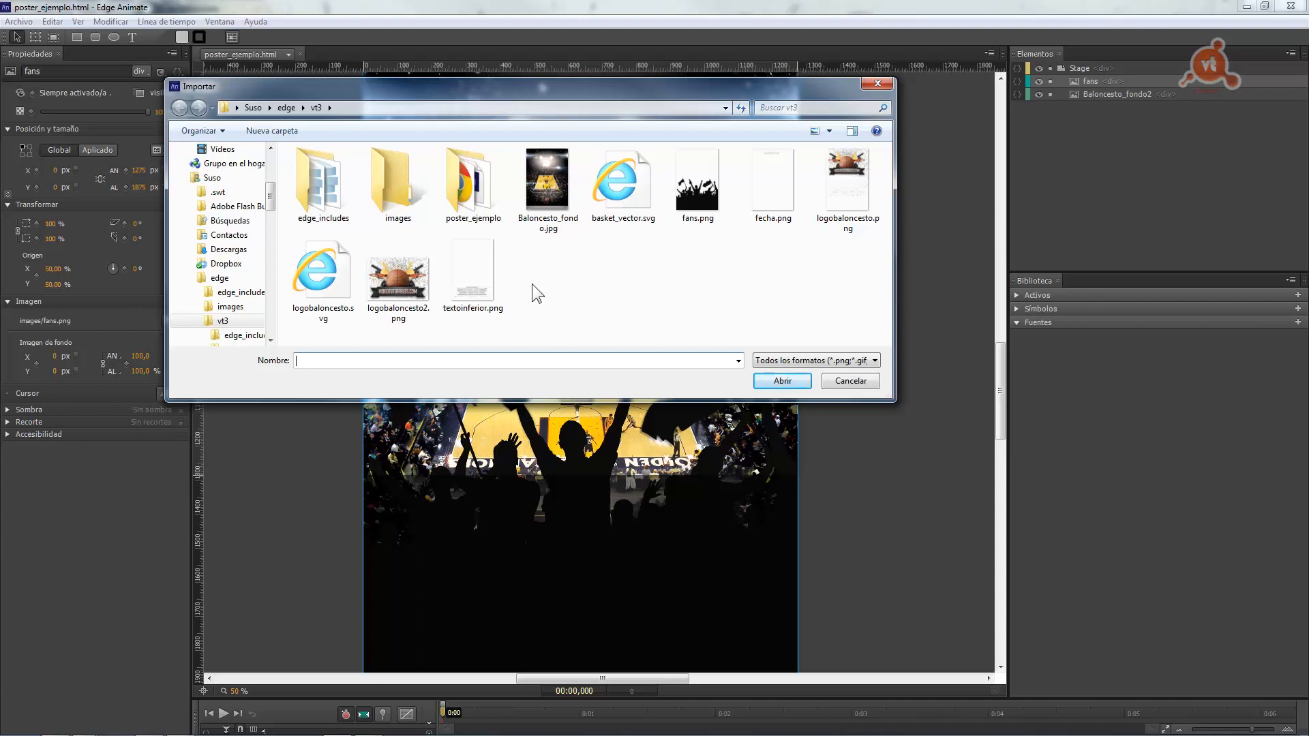
{"action": "left_click", "coordinate": [850, 225]}
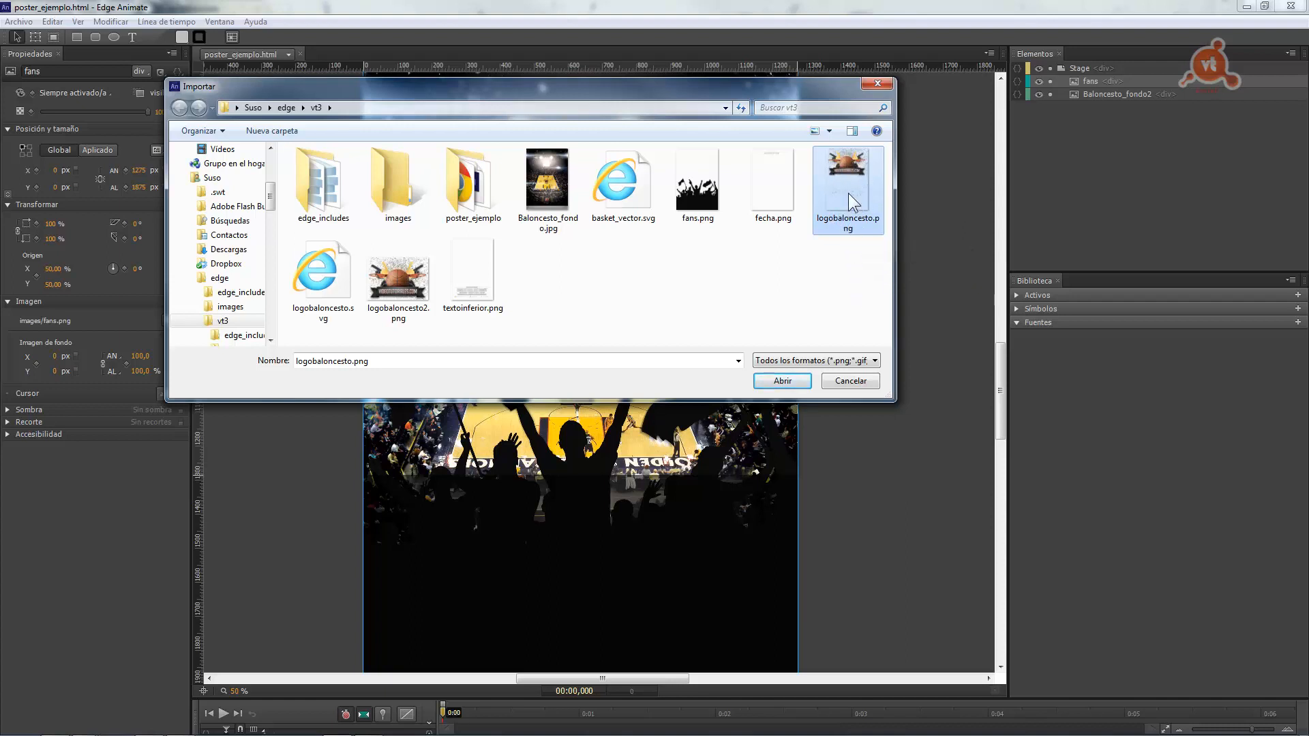
{"action": "left_click", "coordinate": [781, 381]}
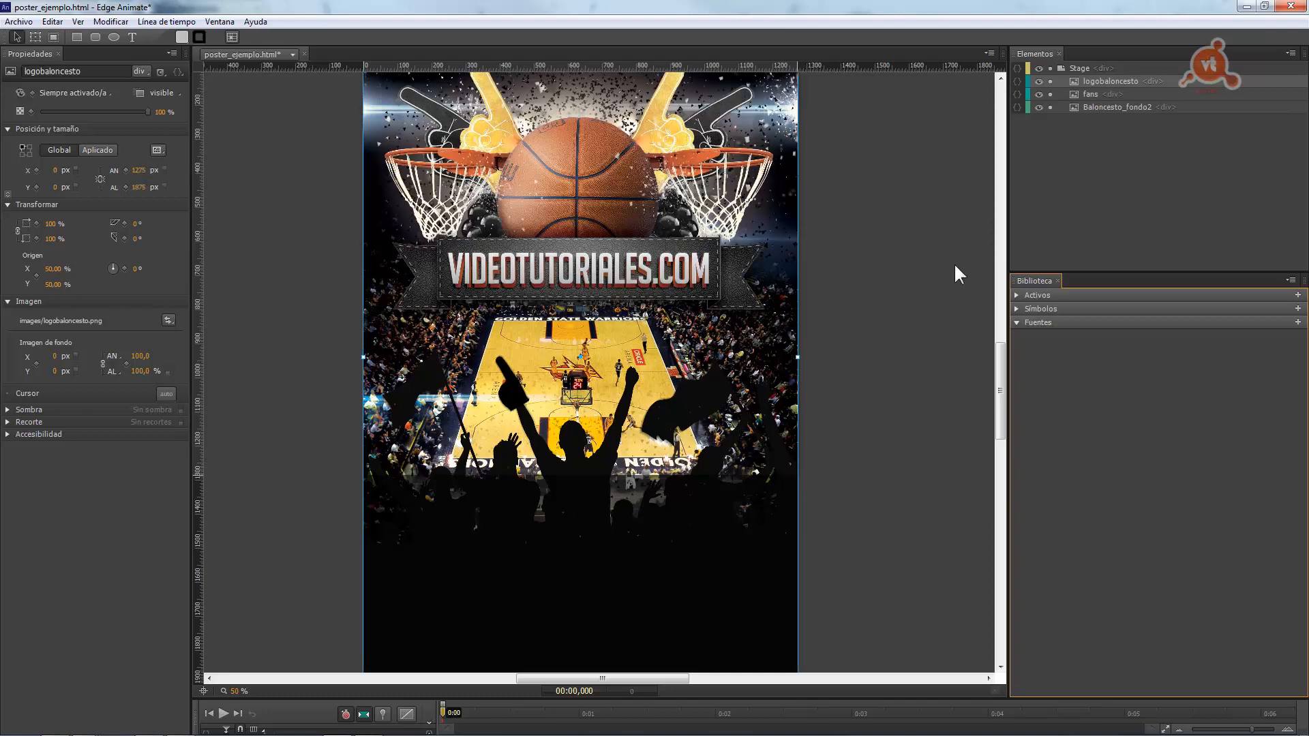
{"action": "mouse_move", "coordinate": [1005, 362]}
{"action": "left_mouse_down"}
{"action": "mouse_move", "coordinate": [1008, 339]}
{"action": "mouse_move", "coordinate": [1008, 362]}
{"action": "left_mouse_up"}
{"action": "left_click", "coordinate": [886, 305]}
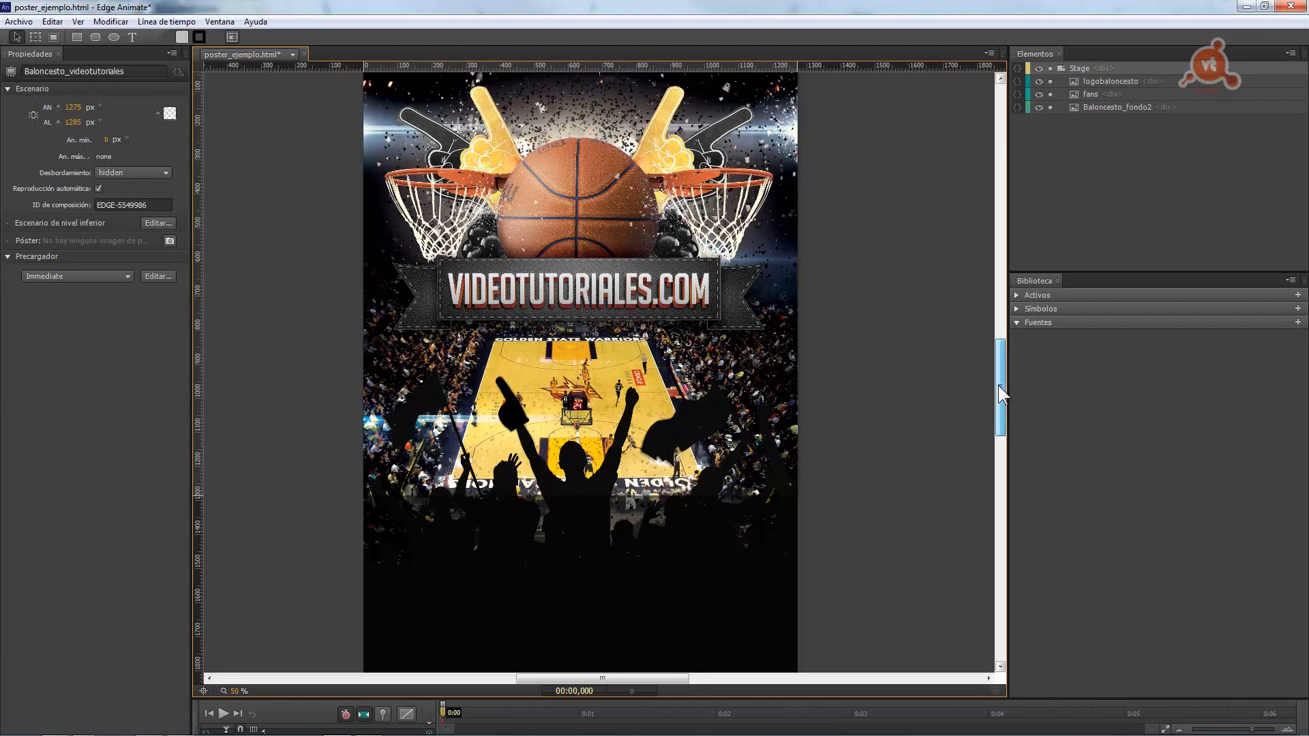
{"action": "mouse_move", "coordinate": [999, 386]}
{"action": "left_mouse_down"}
{"action": "mouse_move", "coordinate": [1003, 344]}
{"action": "mouse_move", "coordinate": [1009, 400]}
{"action": "mouse_move", "coordinate": [1014, 374]}
{"action": "mouse_move", "coordinate": [1015, 385]}
{"action": "left_mouse_up"}
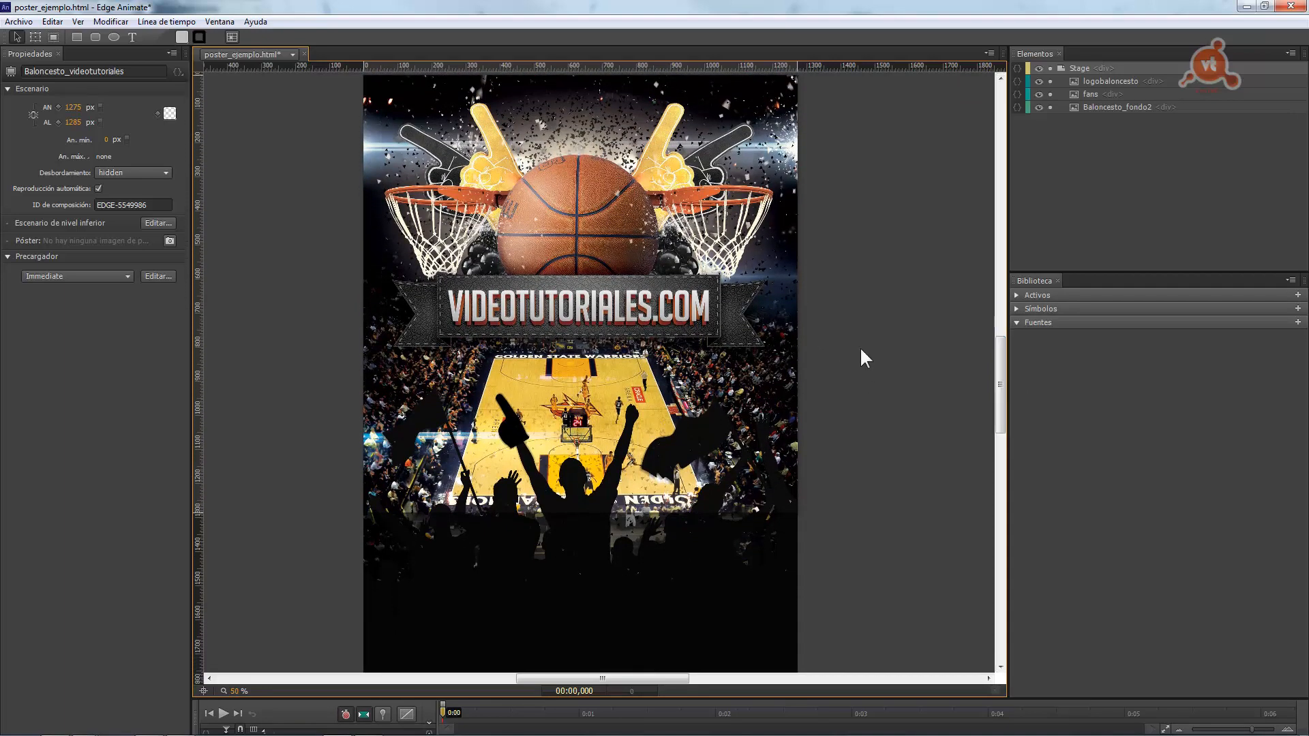
Check the stacking of the logobaloncesto, fans and Baloncesto_fondo2 elements by selecting them and toggling their visibility off and on
{"action": "left_click", "coordinate": [634, 456]}
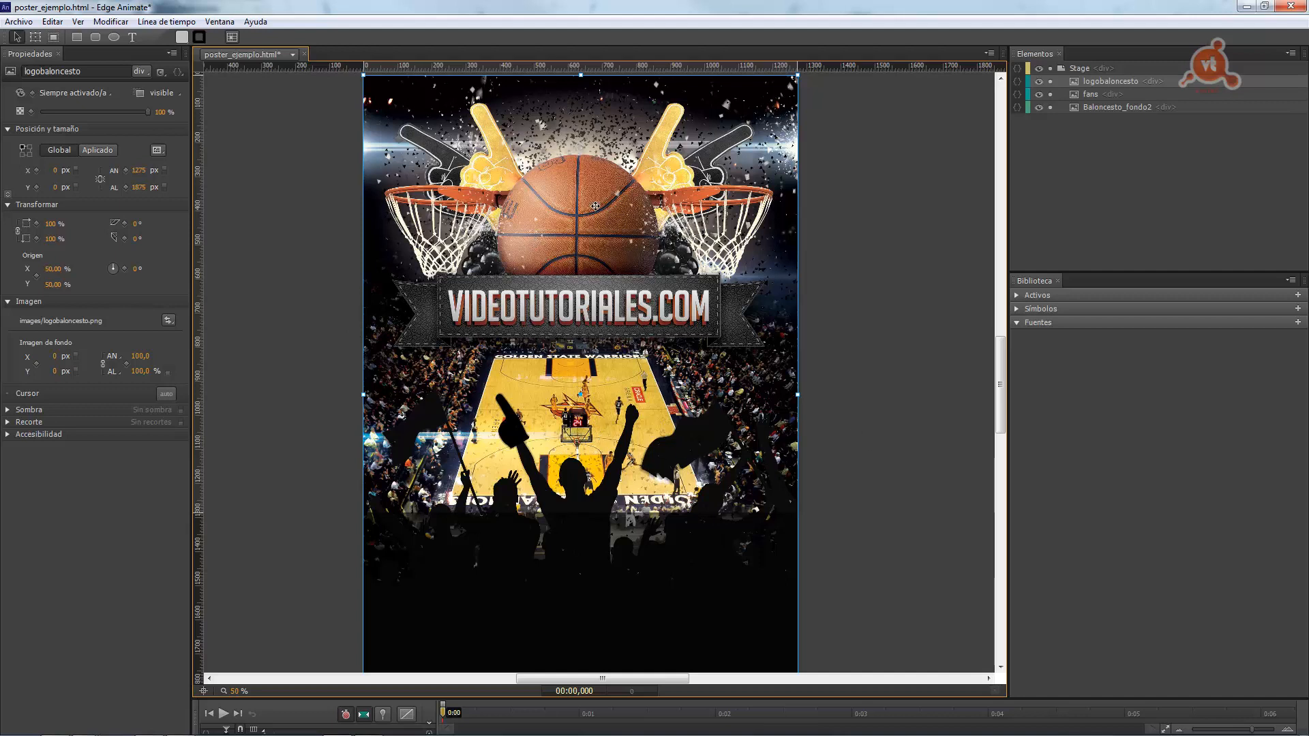
{"action": "left_click", "coordinate": [1089, 93]}
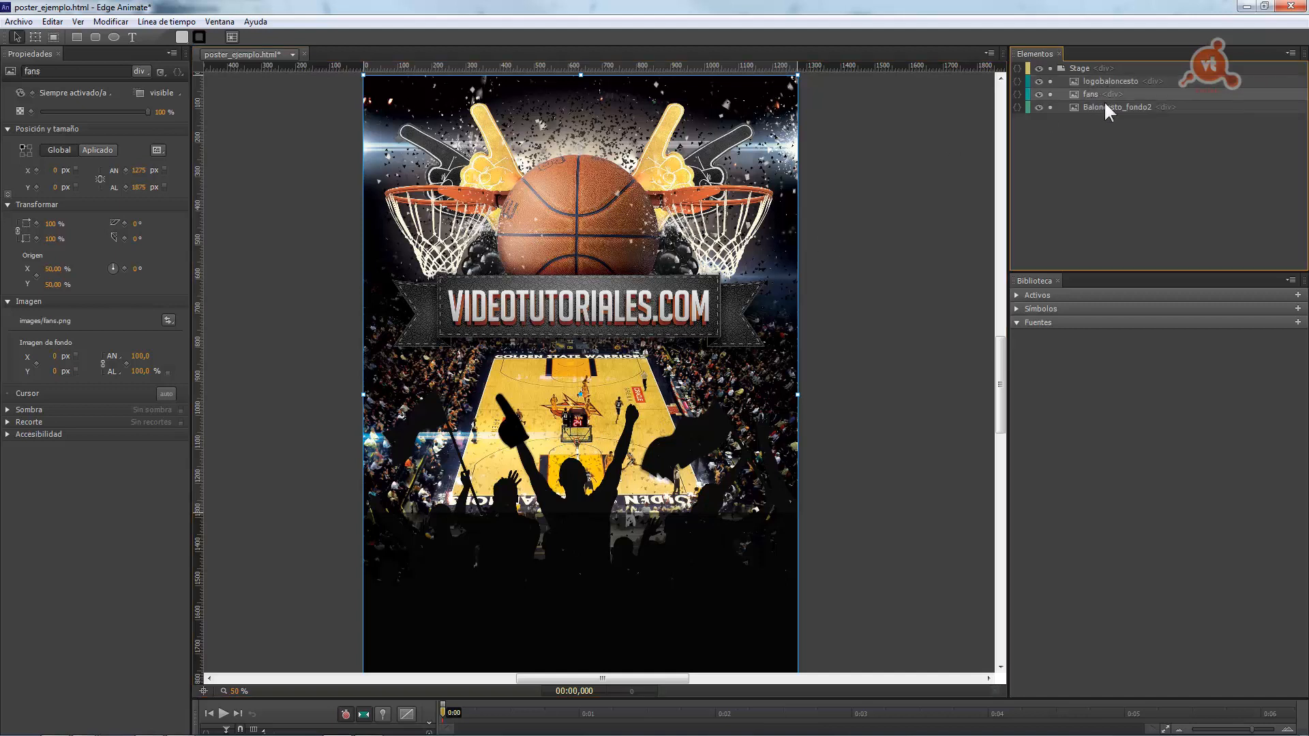
{"action": "left_click", "coordinate": [1106, 106]}
{"action": "left_click", "coordinate": [1090, 82]}
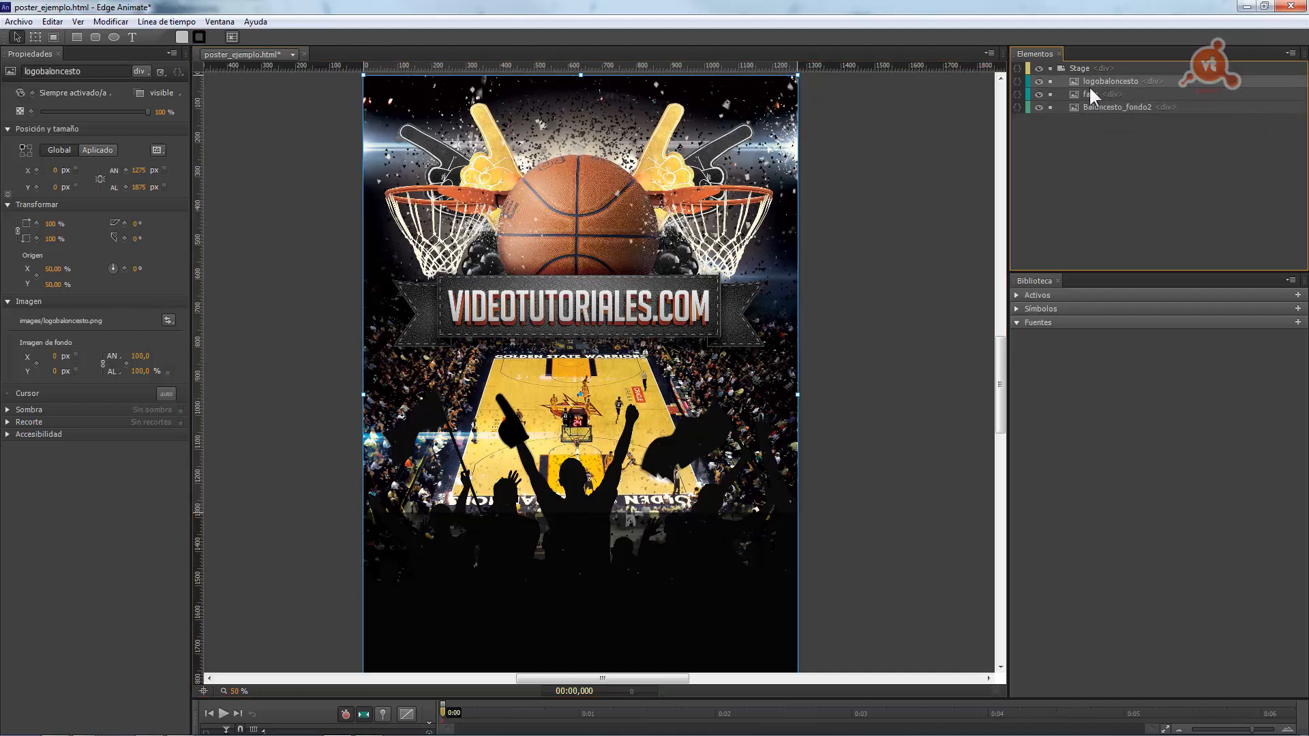
{"action": "left_click", "coordinate": [1039, 80]}
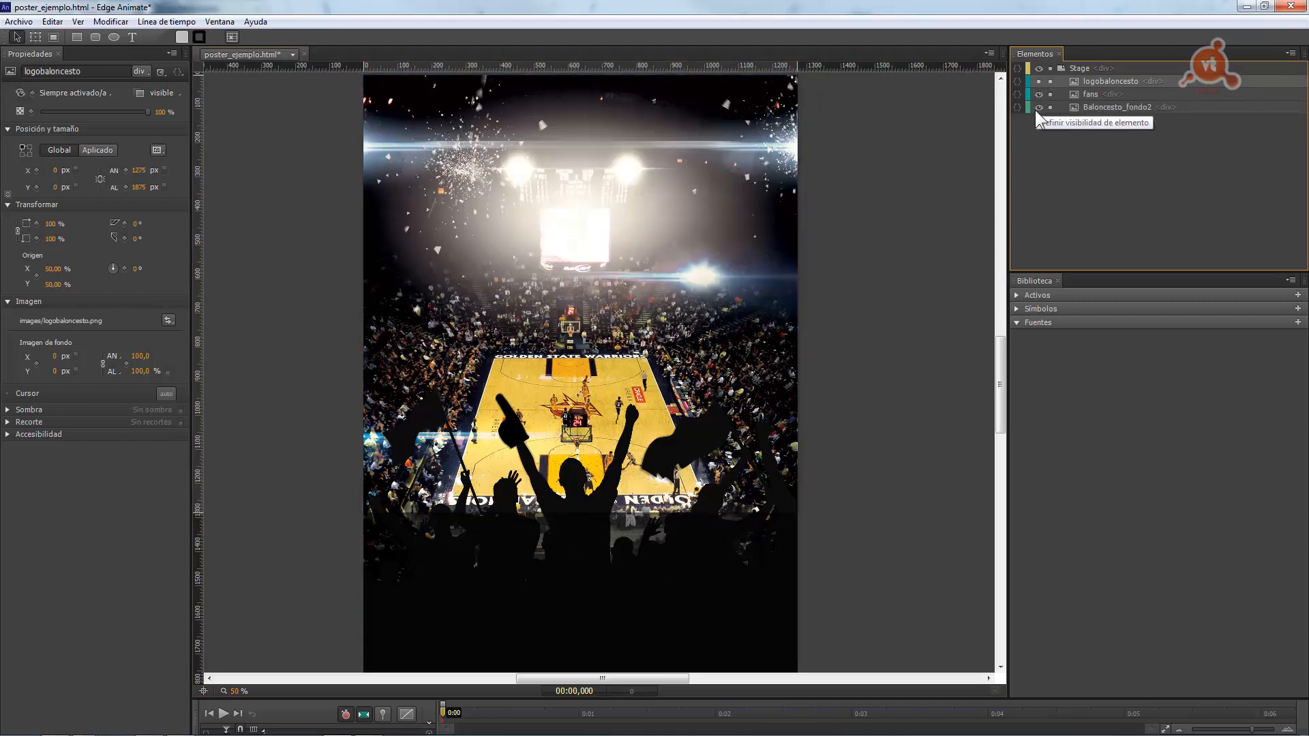
{"action": "left_click", "coordinate": [1039, 94]}
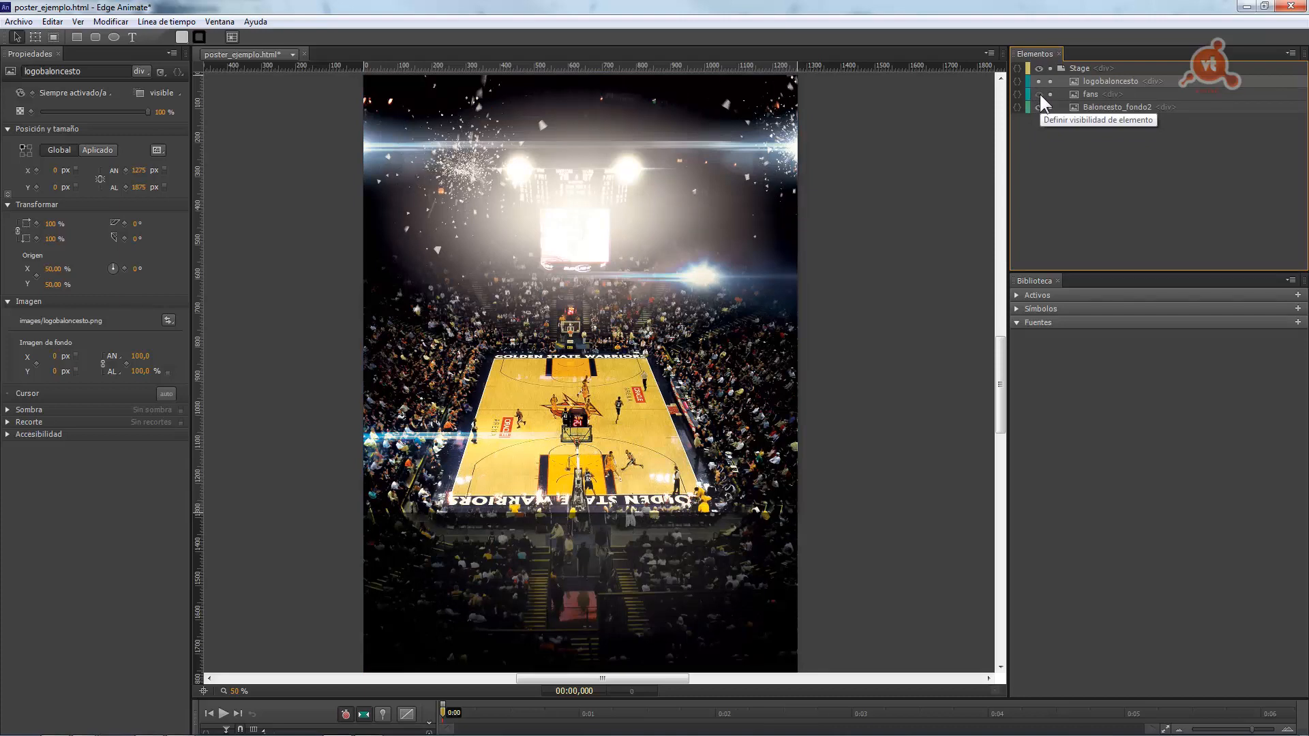
{"action": "left_click", "coordinate": [1038, 107]}
{"action": "left_click", "coordinate": [1038, 107]}
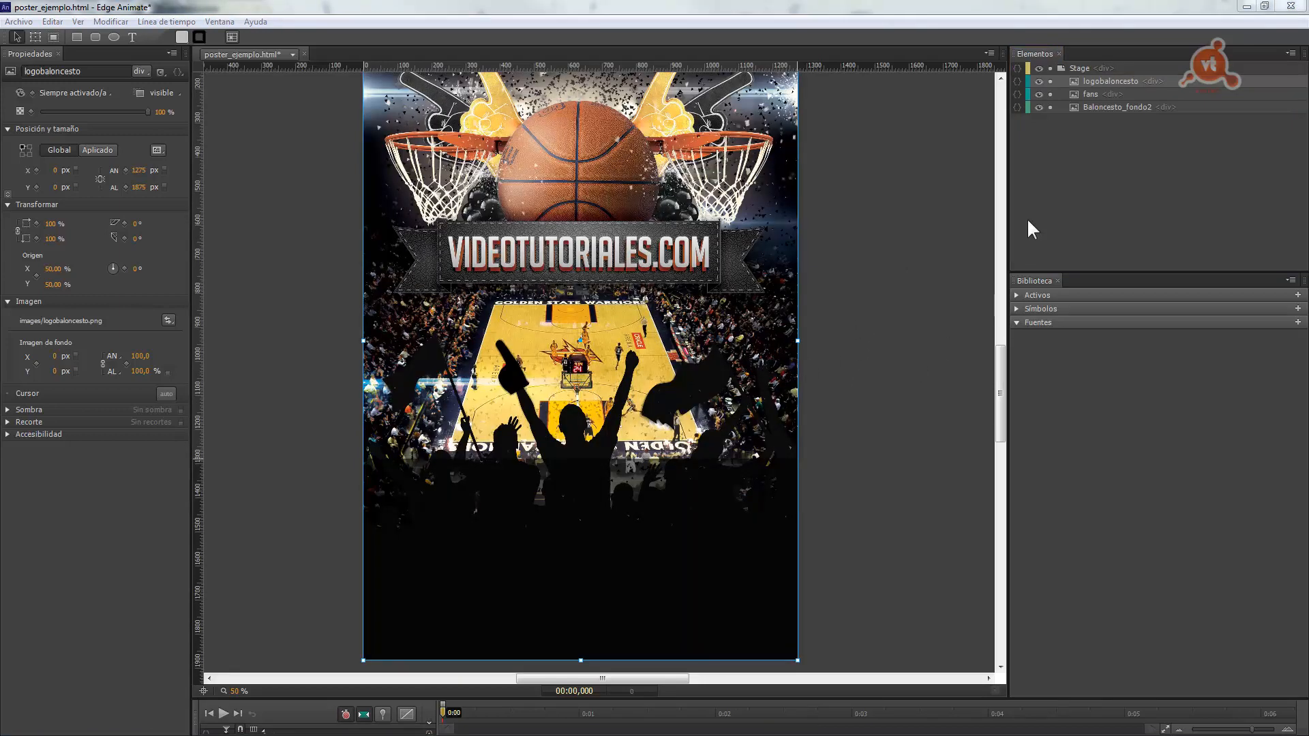
Select the Baloncesto_fondo2 background element and lock the fans and logobaloncesto elements
{"action": "left_click", "coordinate": [1070, 118]}
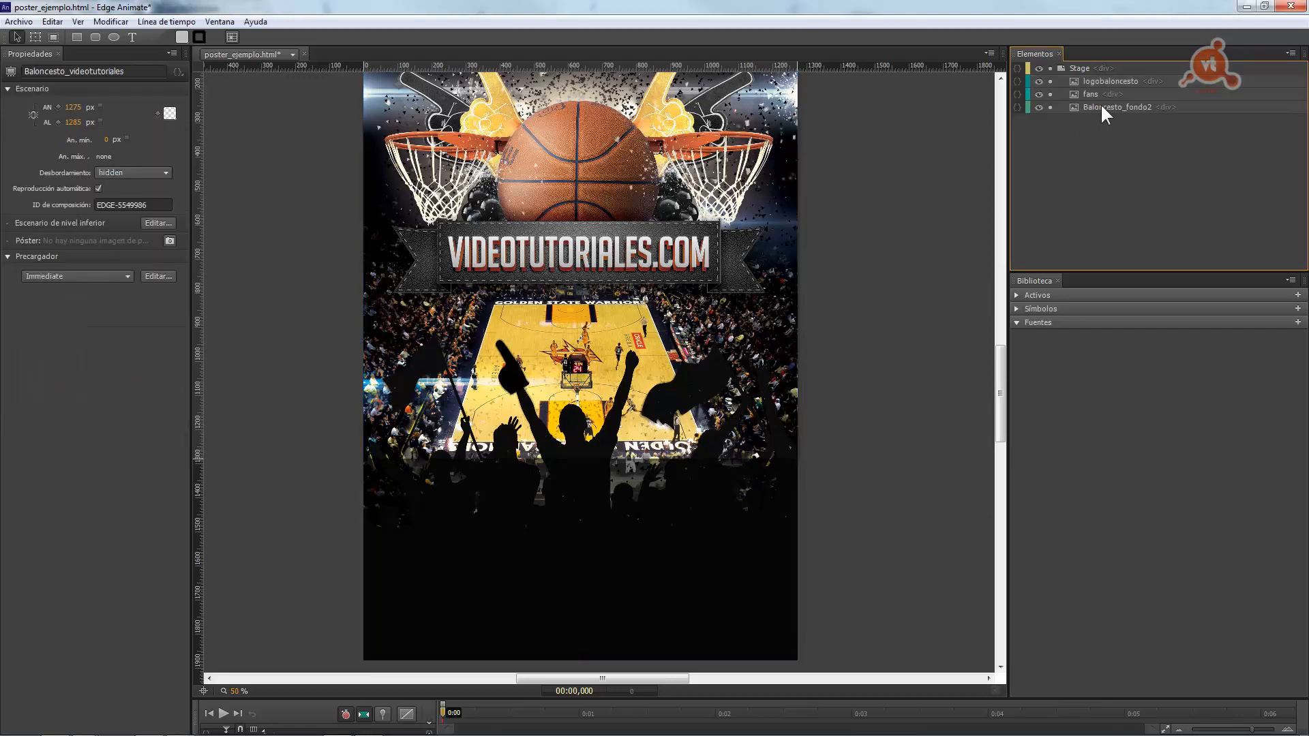
{"action": "left_click", "coordinate": [1179, 106]}
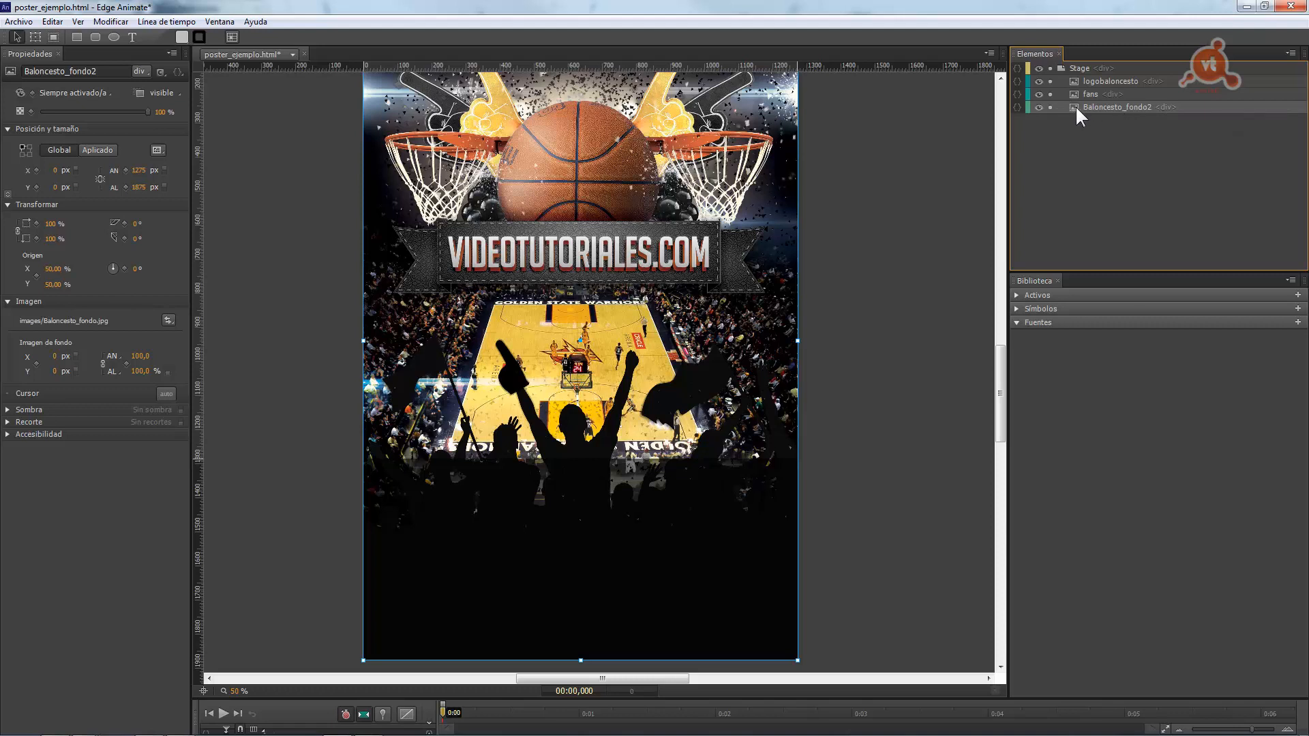
{"action": "left_click", "coordinate": [1050, 95]}
{"action": "left_click", "coordinate": [1050, 80]}
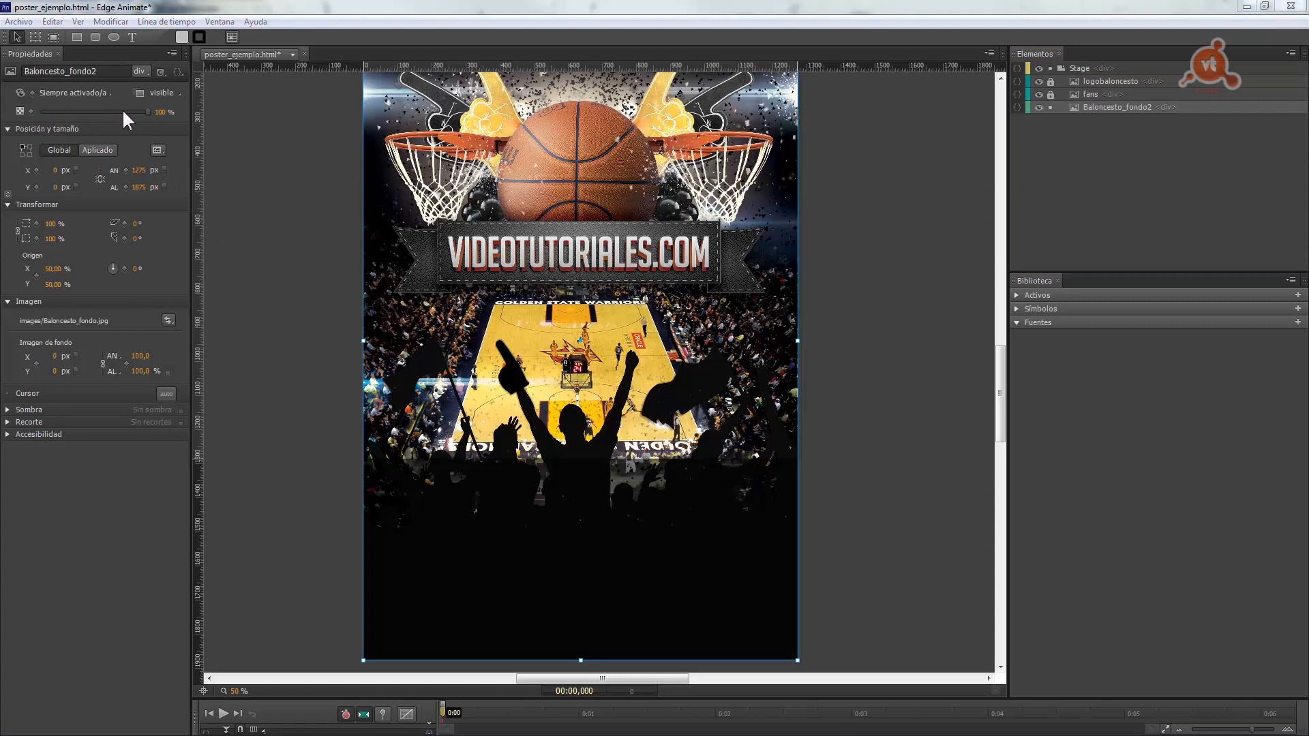
Set the opacity of the Baloncesto_fondo2 background to 90%
{"action": "mouse_move", "coordinate": [147, 112]}
{"action": "left_mouse_down"}
{"action": "mouse_move", "coordinate": [38, 109]}
{"action": "mouse_move", "coordinate": [126, 111]}
{"action": "left_mouse_up"}
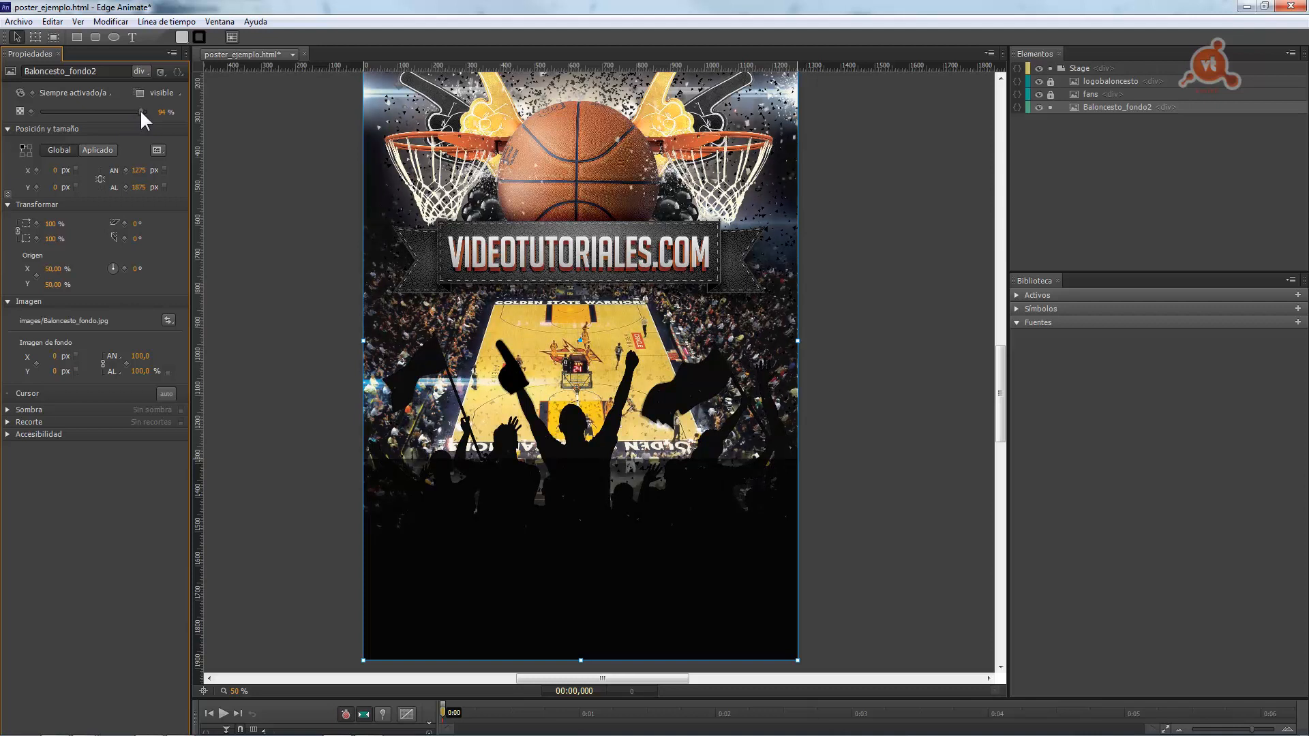
{"action": "left_click_drag", "start_coordinate": [140, 111], "coordinate": [136, 111]}
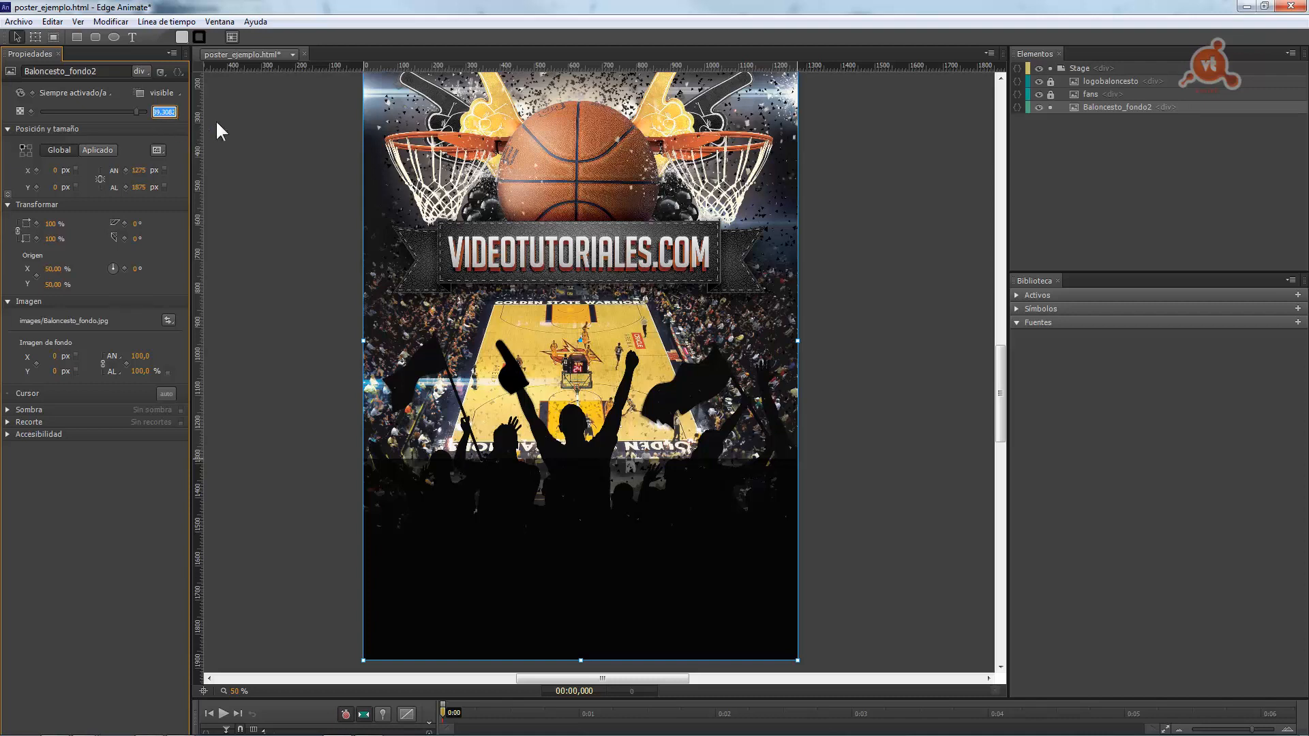
{"action": "type", "text": "90"}
{"action": "key", "text": "Return"}
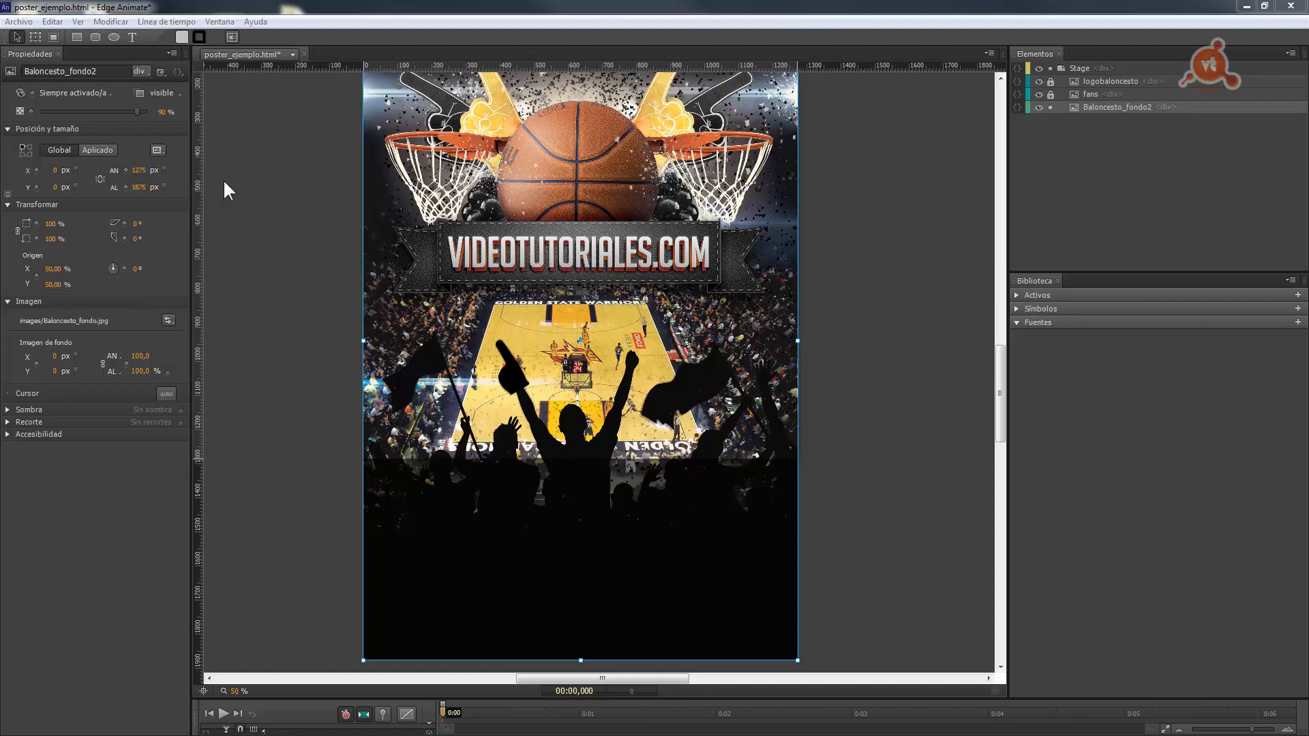
Import basket_vector.svg from the vt3 folder onto the stage
{"action": "left_click", "coordinate": [18, 21]}
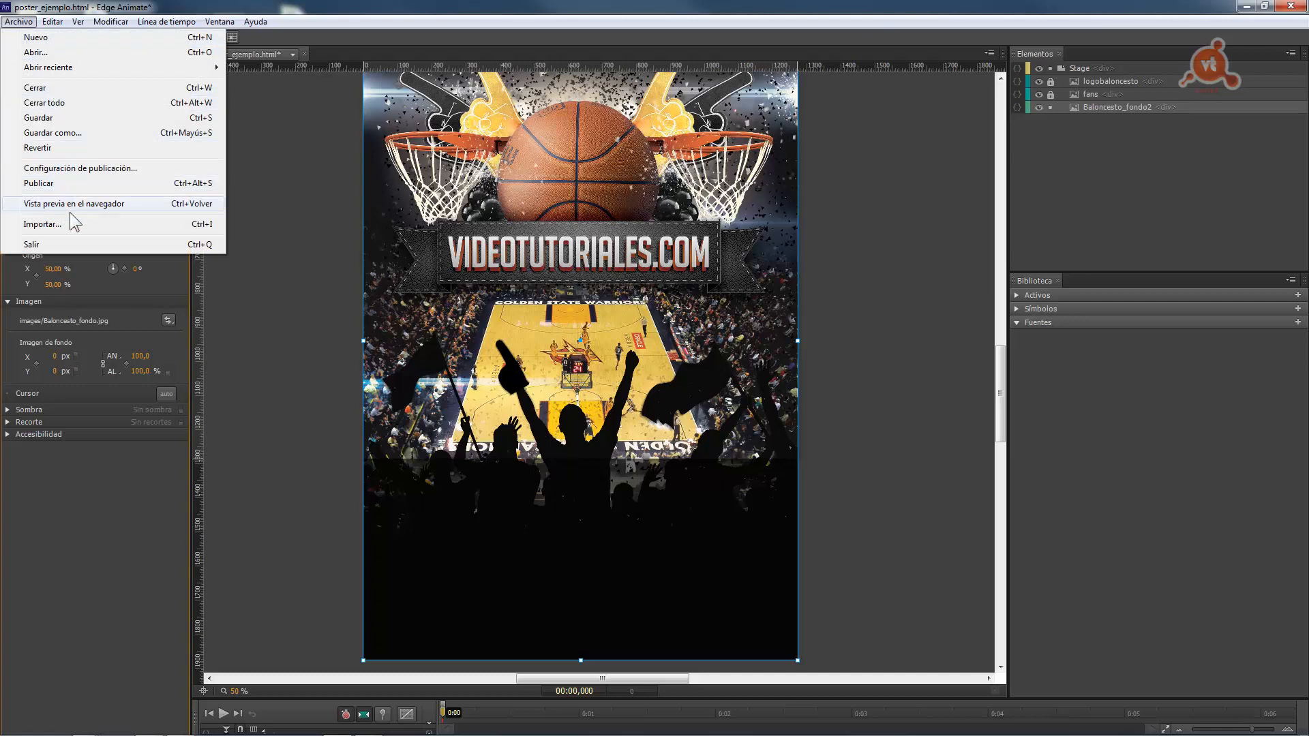
{"action": "left_click", "coordinate": [42, 224]}
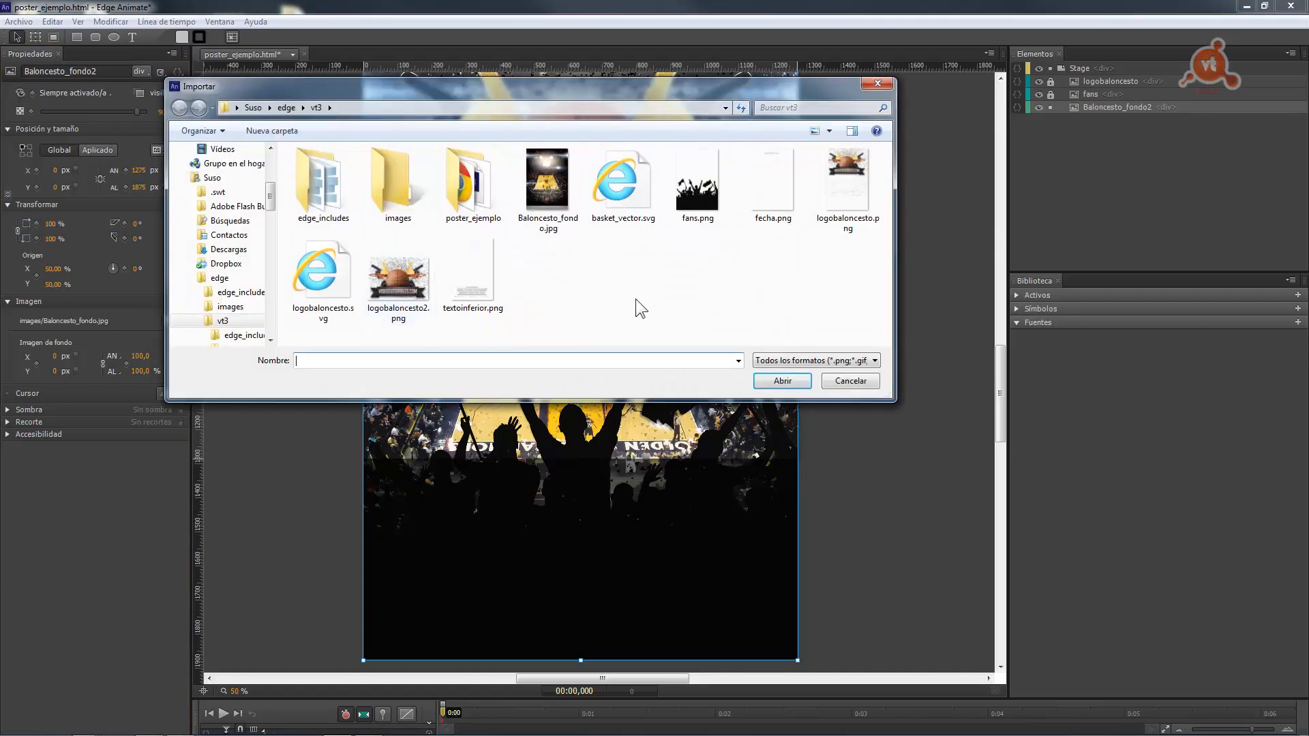
{"action": "left_click", "coordinate": [614, 180]}
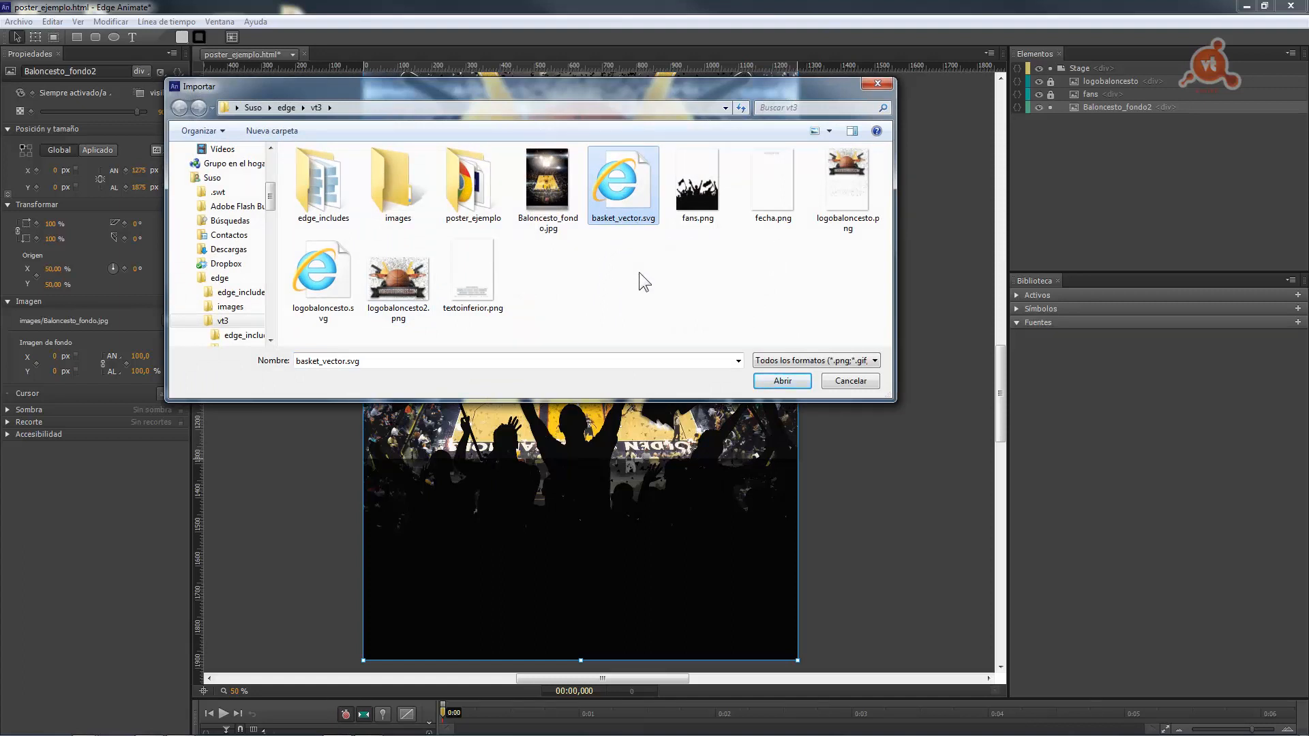
{"action": "left_click", "coordinate": [781, 381]}
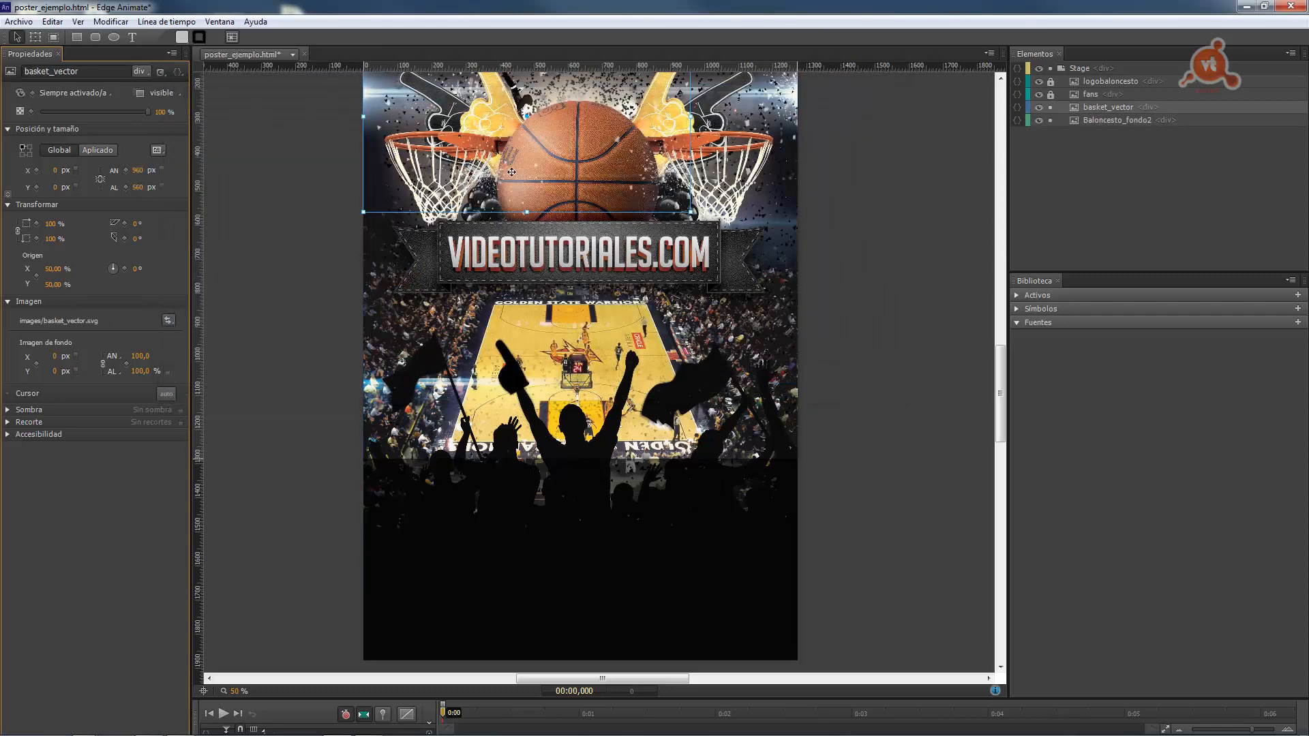
{"action": "left_click", "coordinate": [852, 175]}
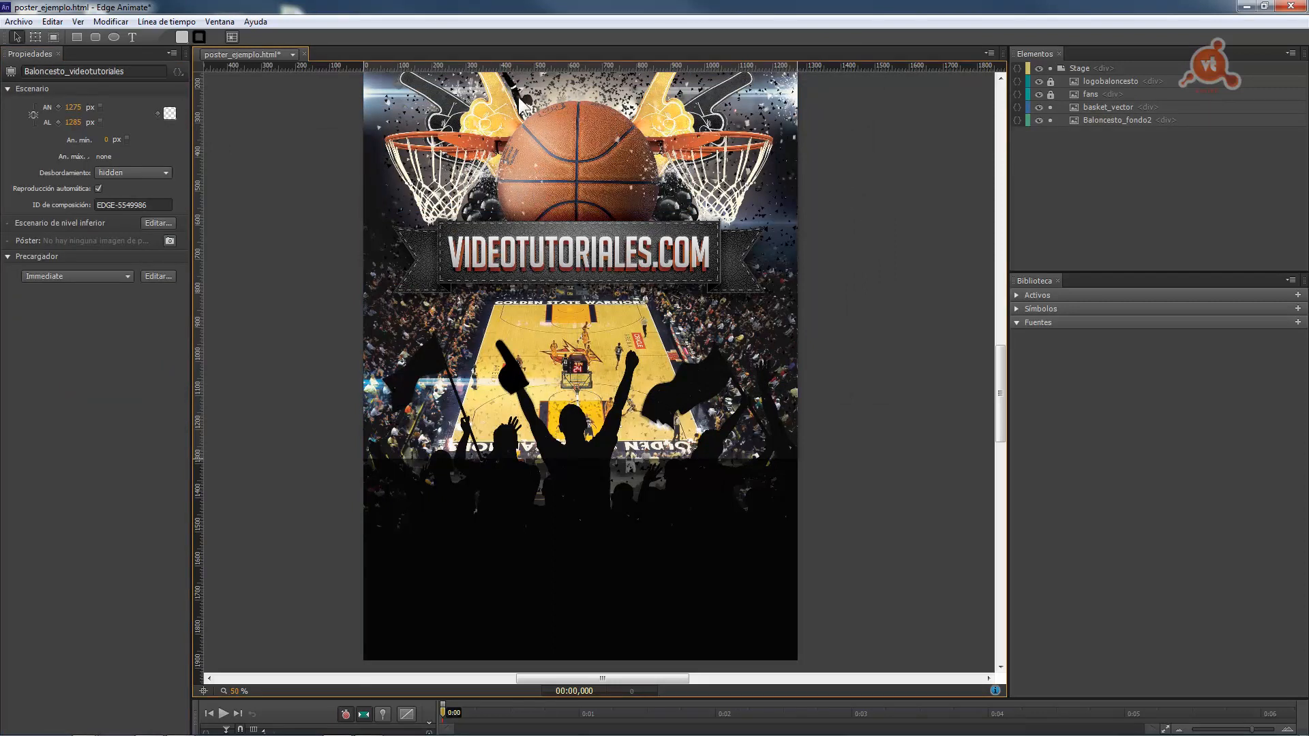
Unlock the logobaloncesto and fans elements, and bring basket_vector to the front of the stack, over the ball
{"action": "left_click", "coordinate": [1093, 106]}
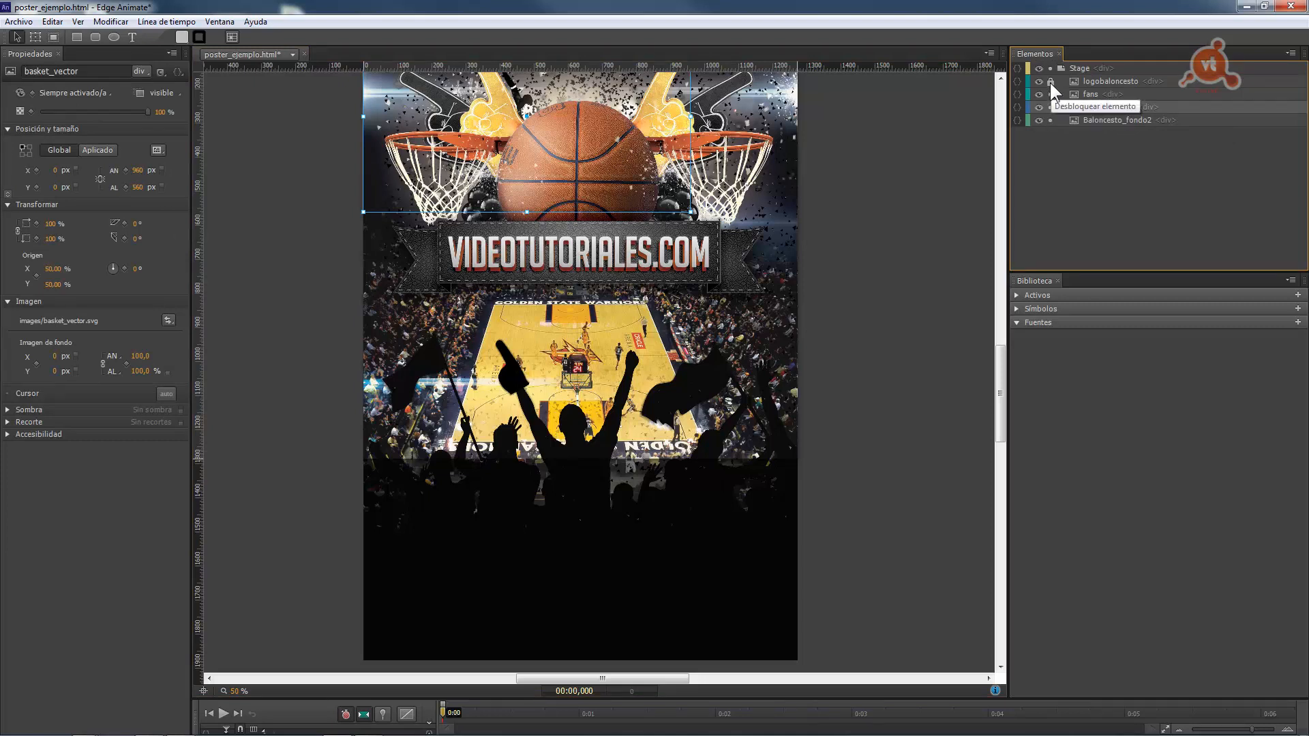
{"action": "left_click", "coordinate": [1051, 82]}
{"action": "left_click", "coordinate": [1086, 121]}
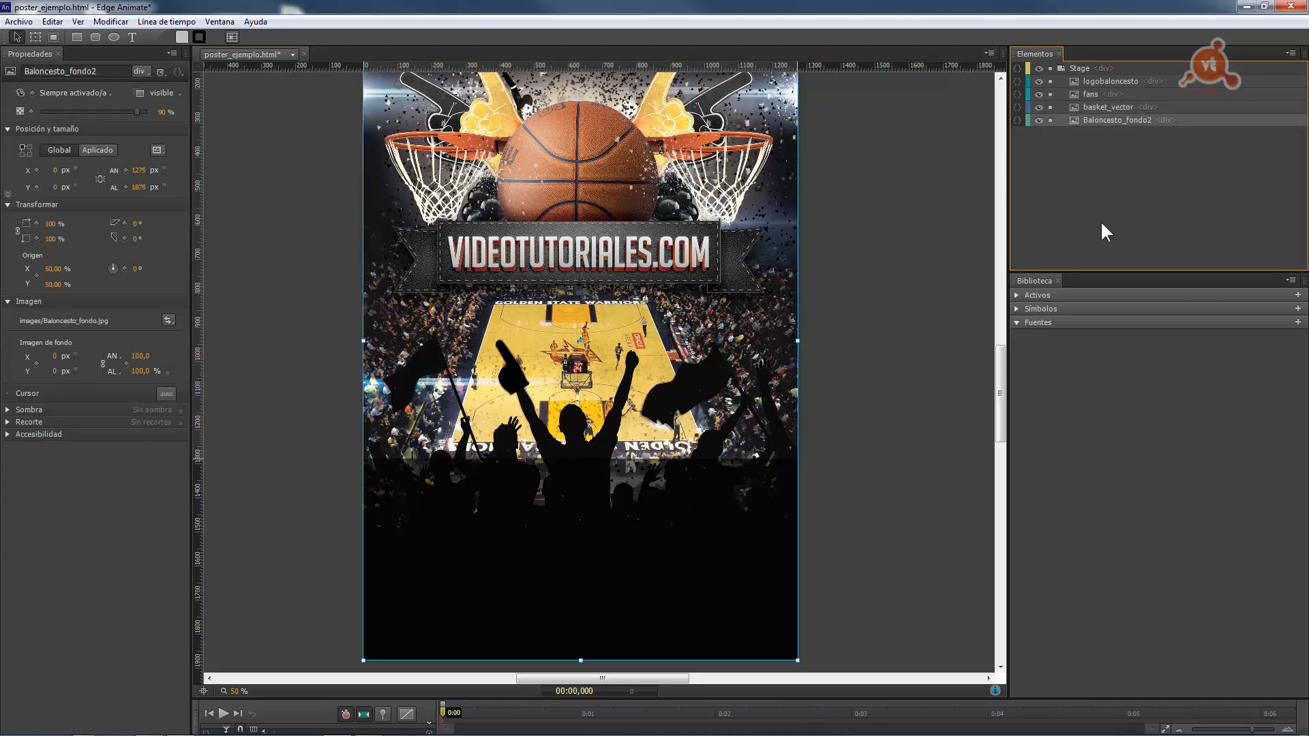
{"action": "left_click_drag", "start_coordinate": [1093, 107], "coordinate": [1094, 76]}
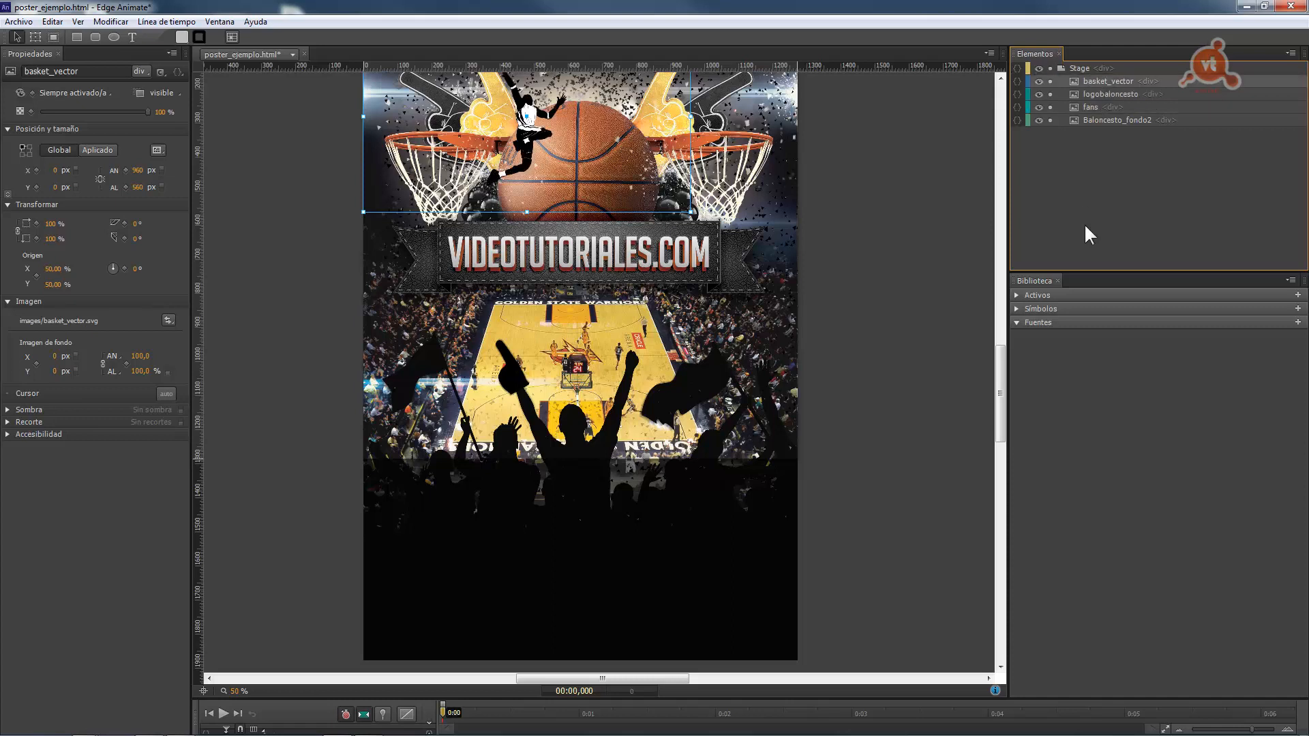
{"action": "left_click_drag", "start_coordinate": [522, 117], "coordinate": [593, 166]}
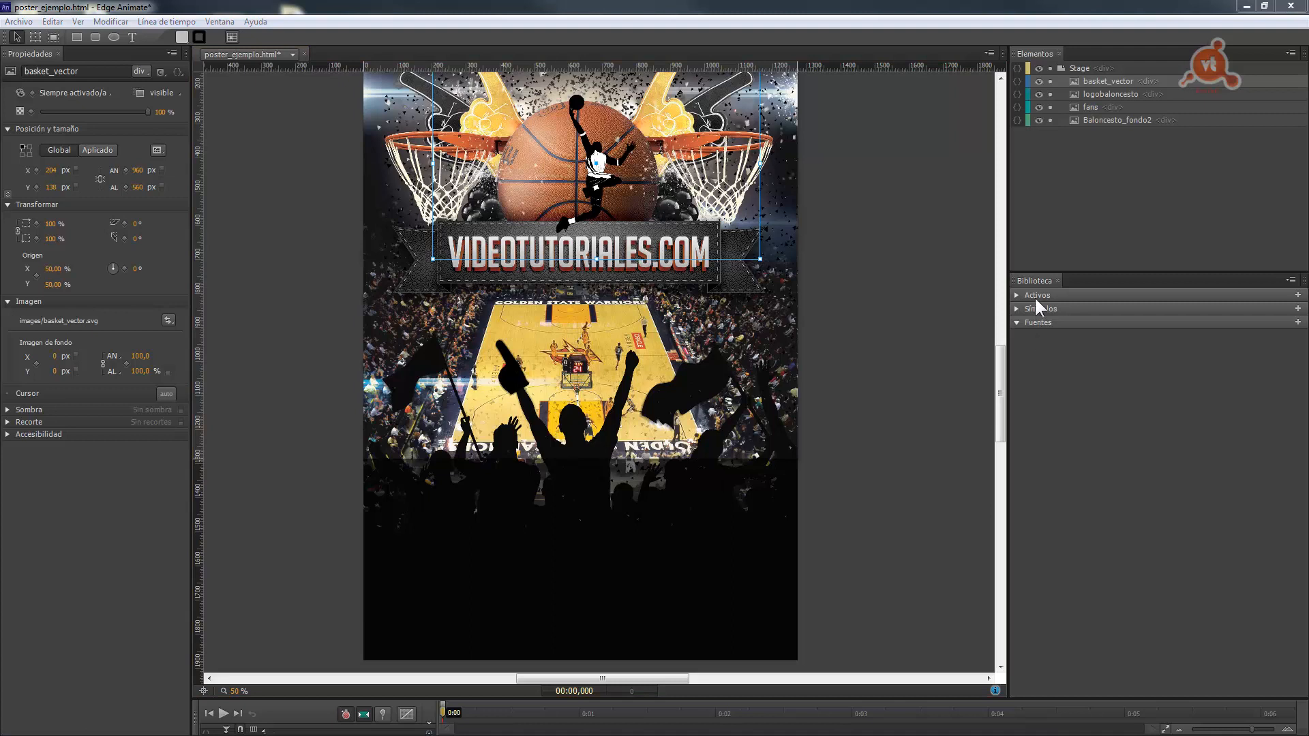
Examine the library's imported images and select basket_vector.svg
{"action": "left_click", "coordinate": [1015, 296]}
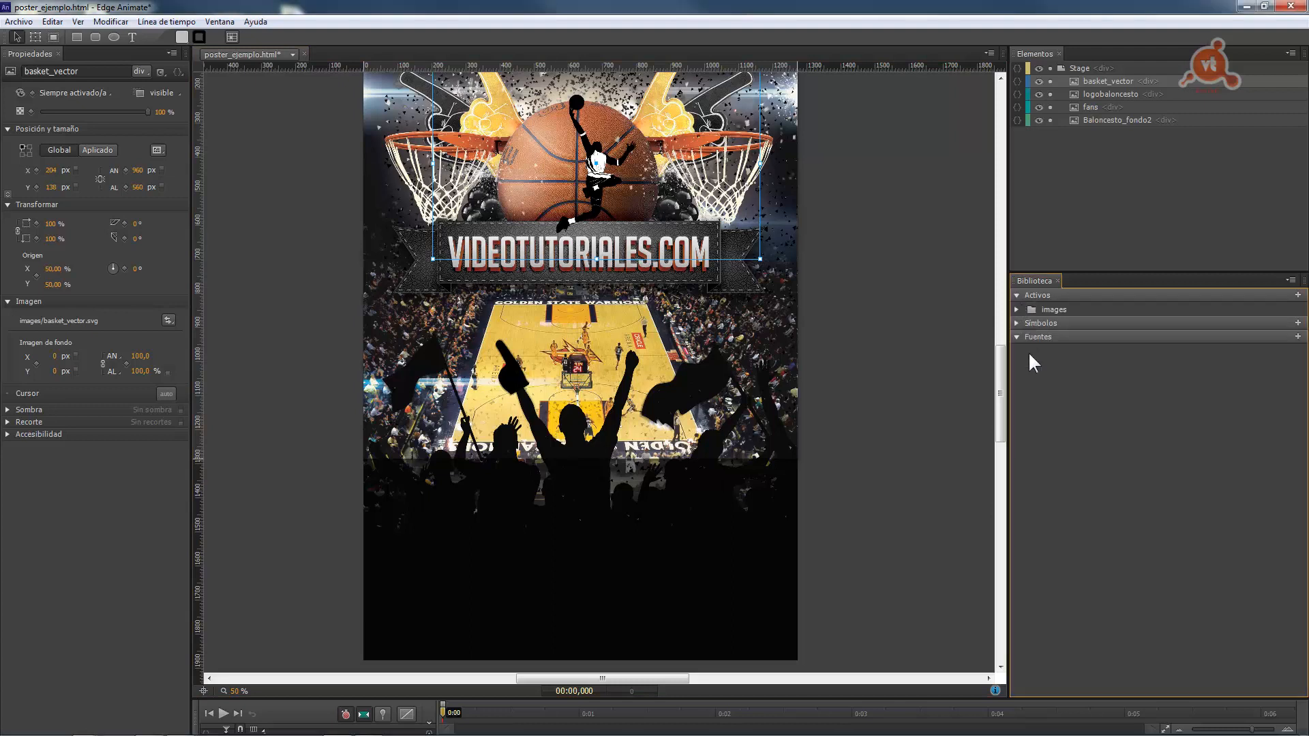
{"action": "left_click", "coordinate": [1017, 310]}
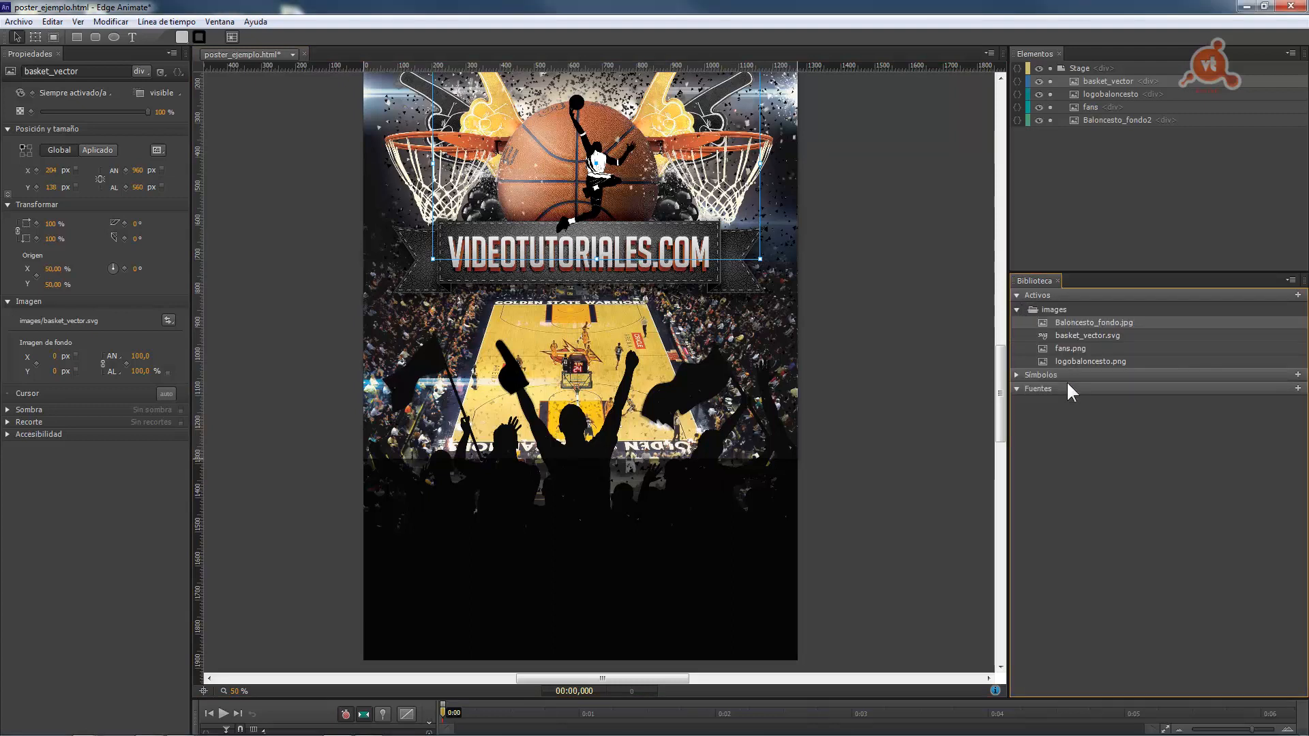
{"action": "left_click", "coordinate": [1069, 335]}
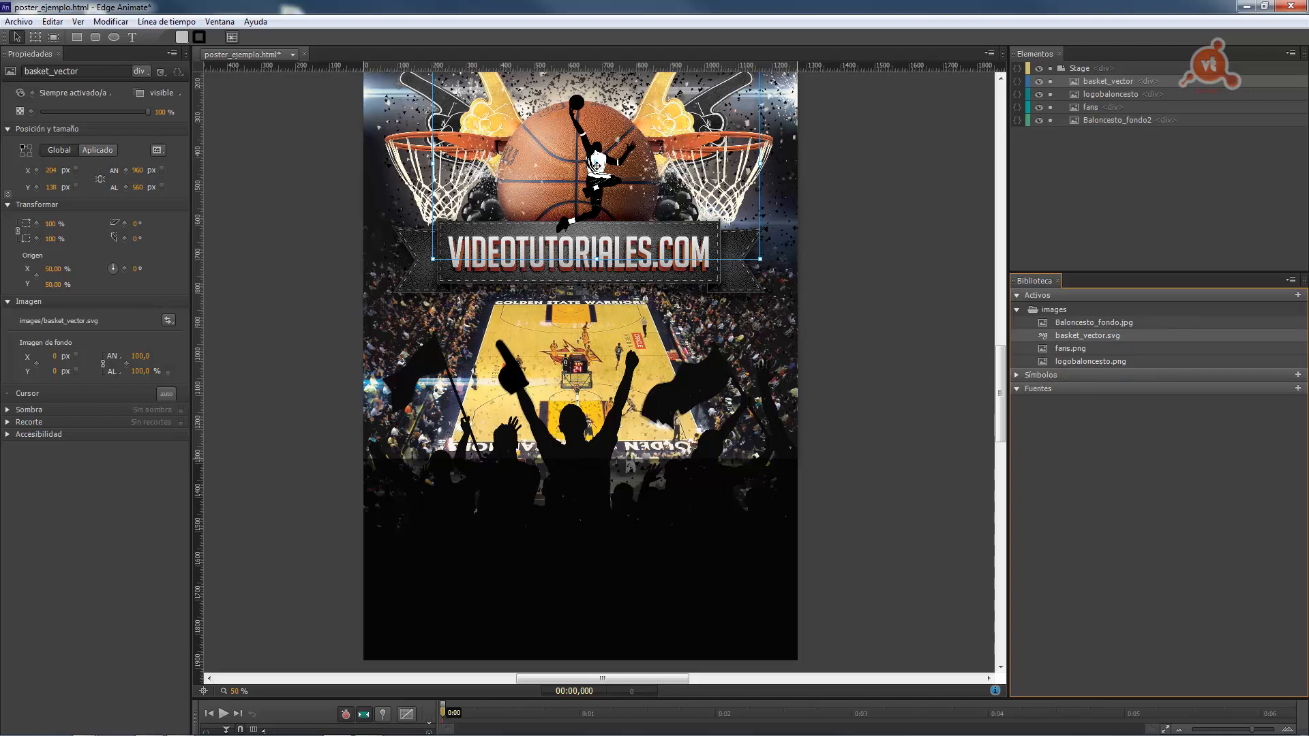
Enlarge the basketball player graphic proportionally to about 2280 × 1330 px and shift it over the court to test its scaling
{"action": "mouse_move", "coordinate": [599, 177]}
{"action": "left_mouse_down"}
{"action": "mouse_move", "coordinate": [562, 180]}
{"action": "mouse_move", "coordinate": [578, 185]}
{"action": "left_mouse_up"}
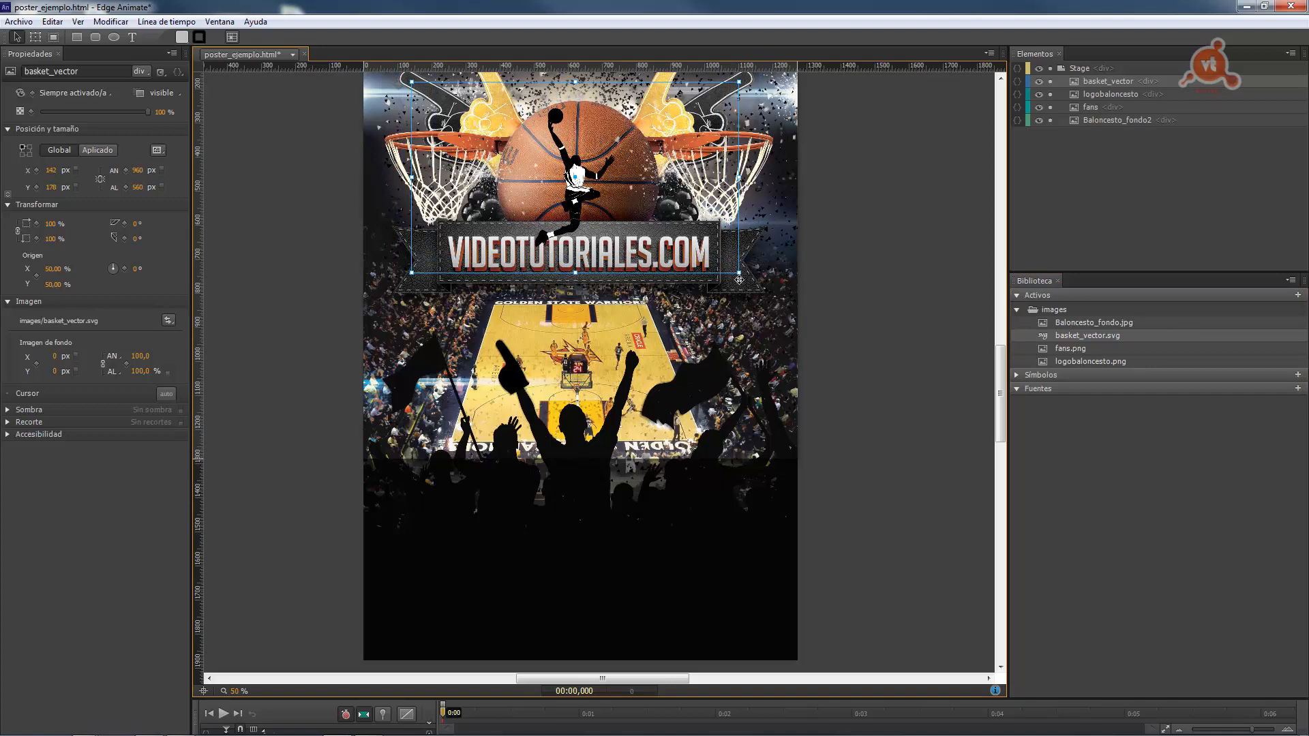
{"action": "left_click_drag", "start_coordinate": [739, 274], "coordinate": [862, 423]}
{"action": "left_click_drag", "start_coordinate": [706, 259], "coordinate": [550, 275]}
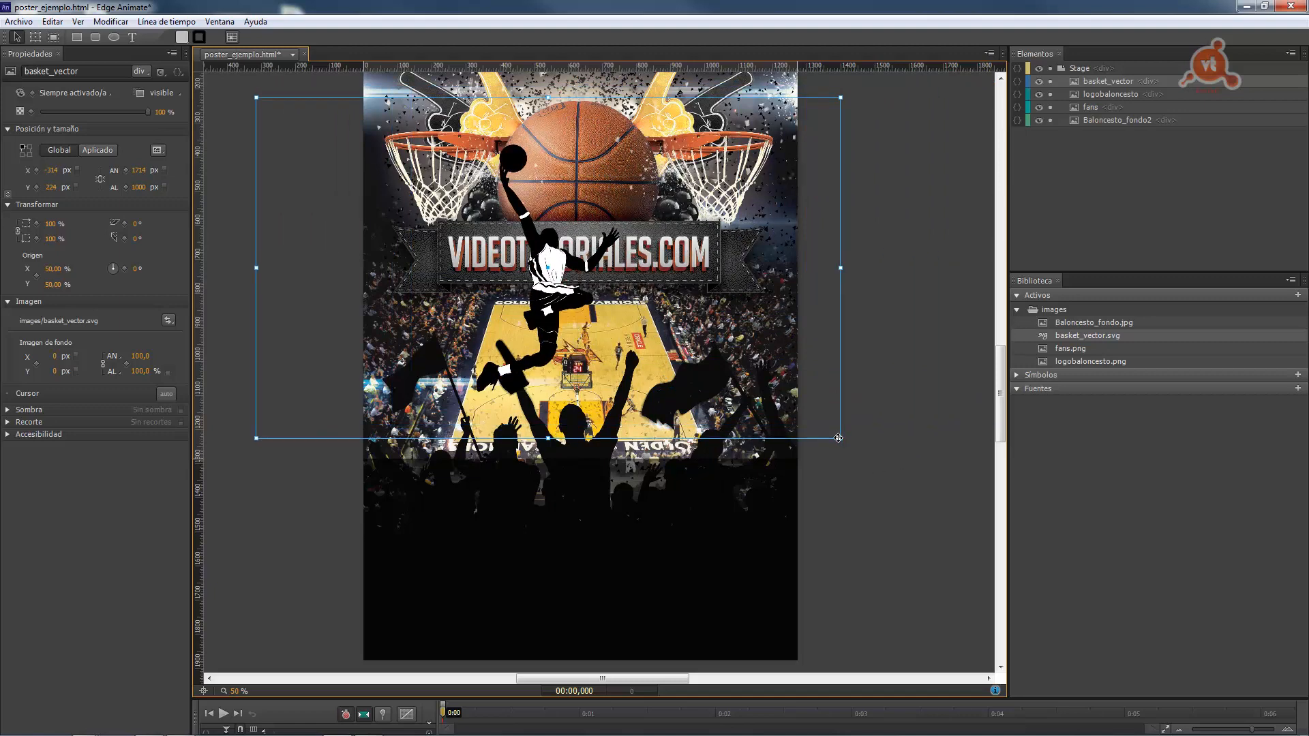
{"action": "left_click_drag", "start_coordinate": [910, 481], "coordinate": [984, 523]}
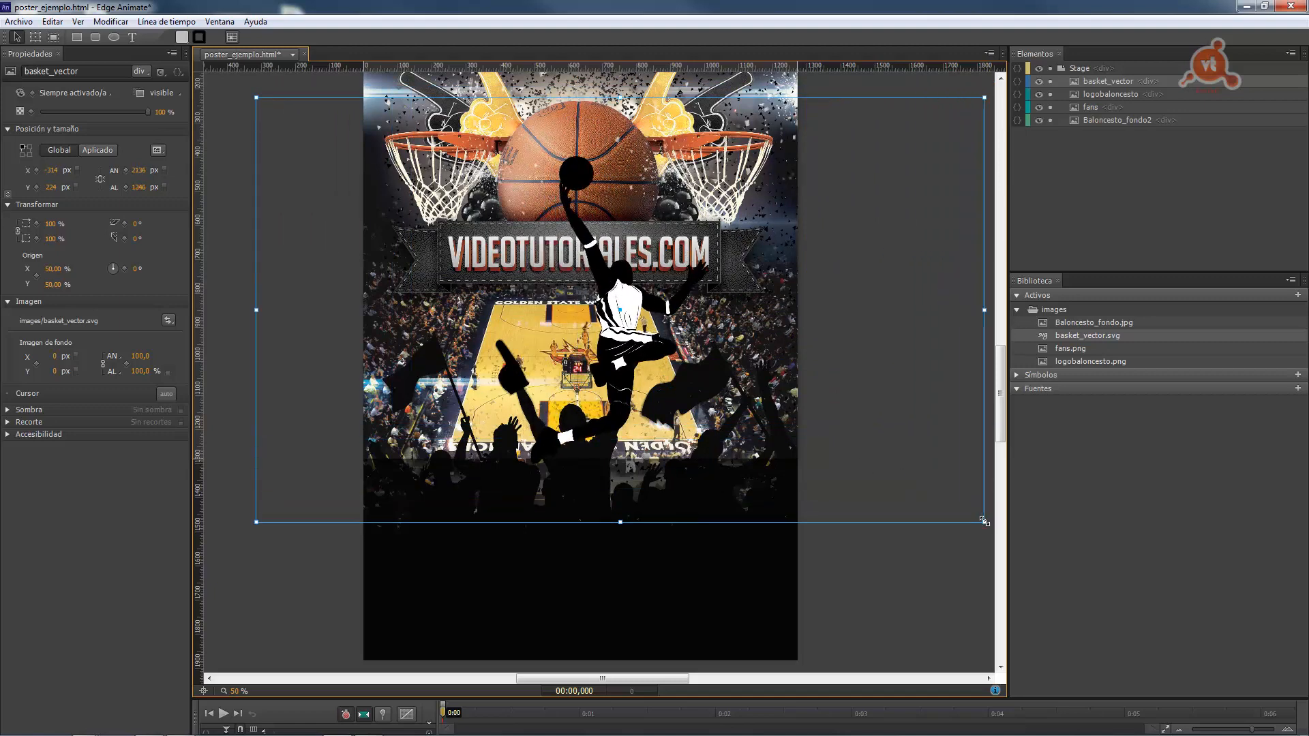
{"action": "left_click", "coordinate": [602, 304], "text": "shift"}
{"action": "left_click", "coordinate": [620, 307]}
{"action": "left_click_drag", "start_coordinate": [624, 306], "coordinate": [569, 264]}
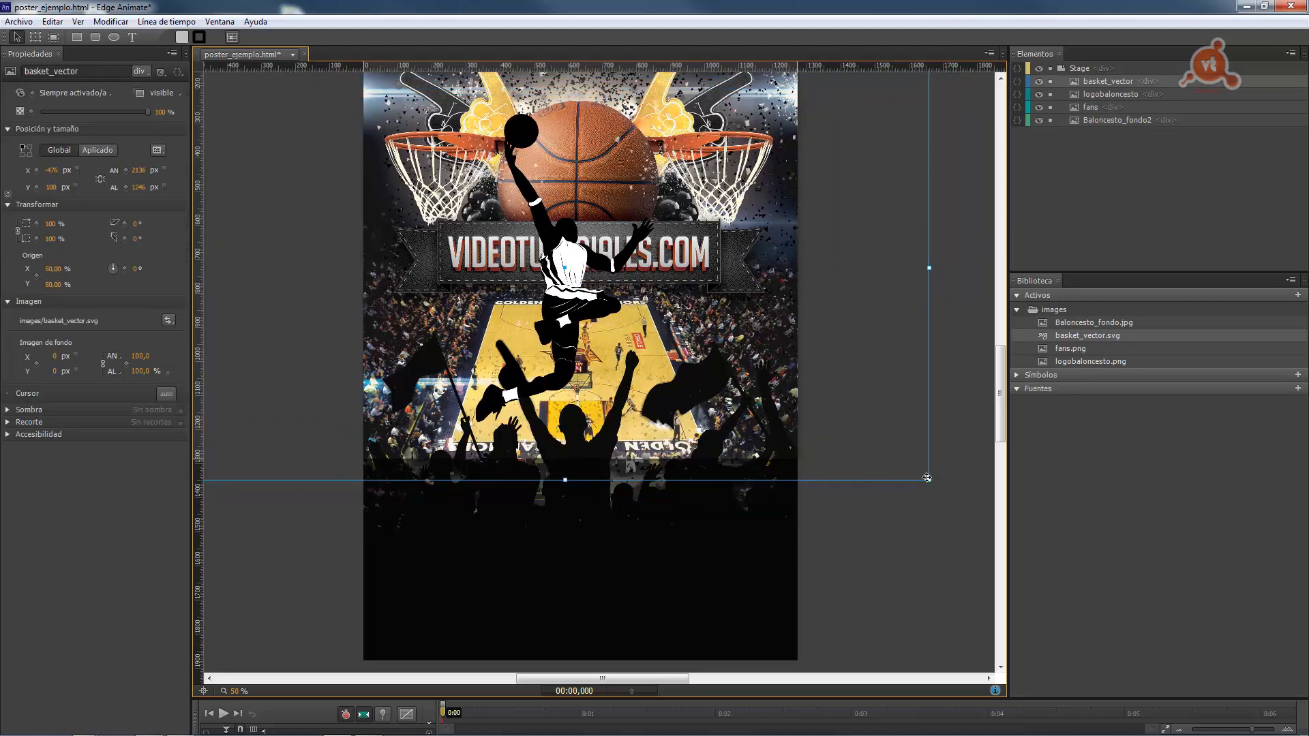
{"action": "left_click_drag", "start_coordinate": [929, 479], "coordinate": [978, 509]}
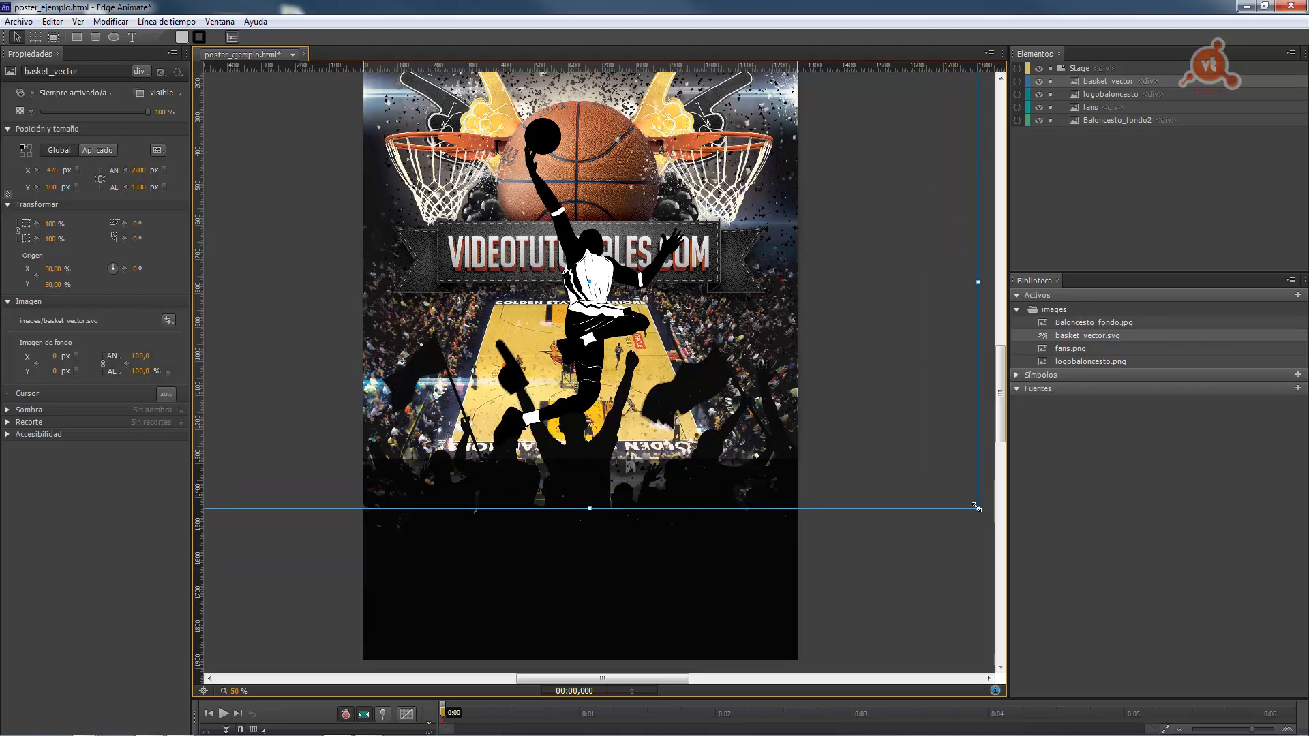
Shrink the player graphic to about 925 × 540 px and place it over the ball at about X 224, Y 158
{"action": "left_click_drag", "start_coordinate": [978, 509], "coordinate": [360, 242]}
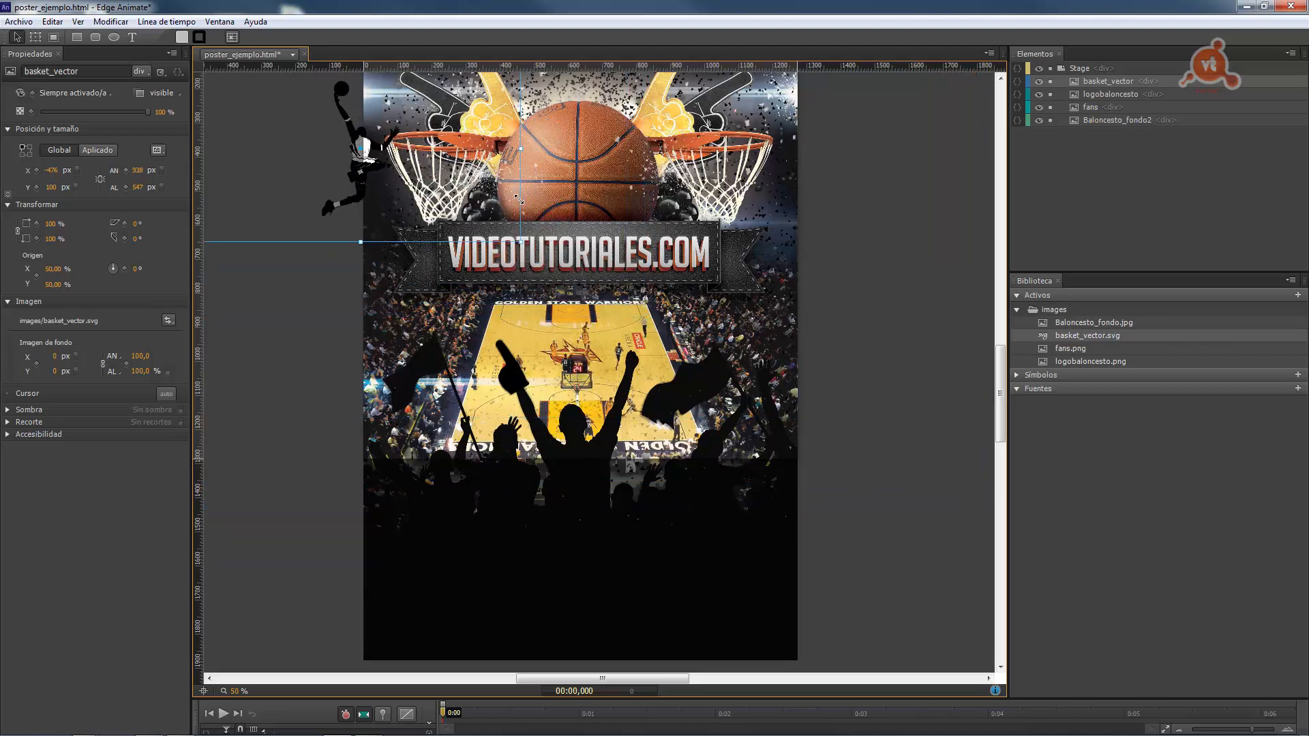
{"action": "left_click_drag", "start_coordinate": [370, 158], "coordinate": [617, 173]}
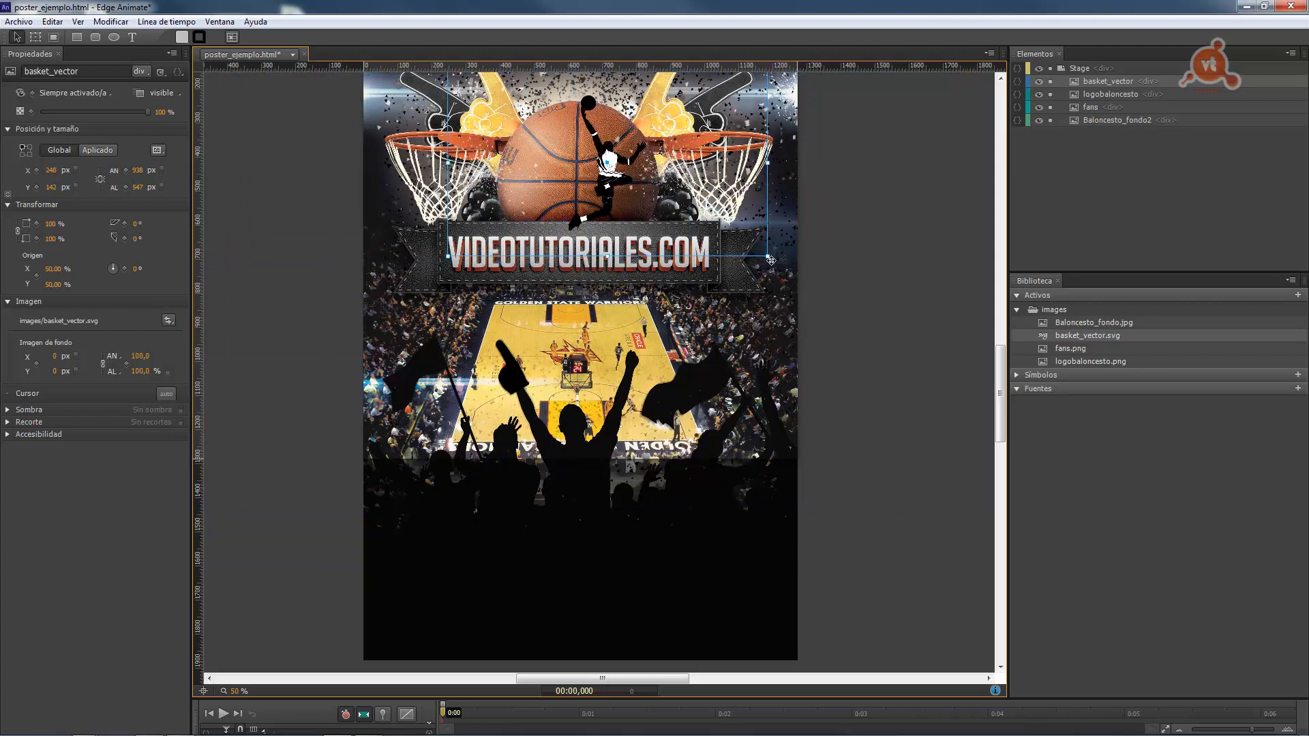
{"action": "left_click_drag", "start_coordinate": [768, 256], "coordinate": [724, 241]}
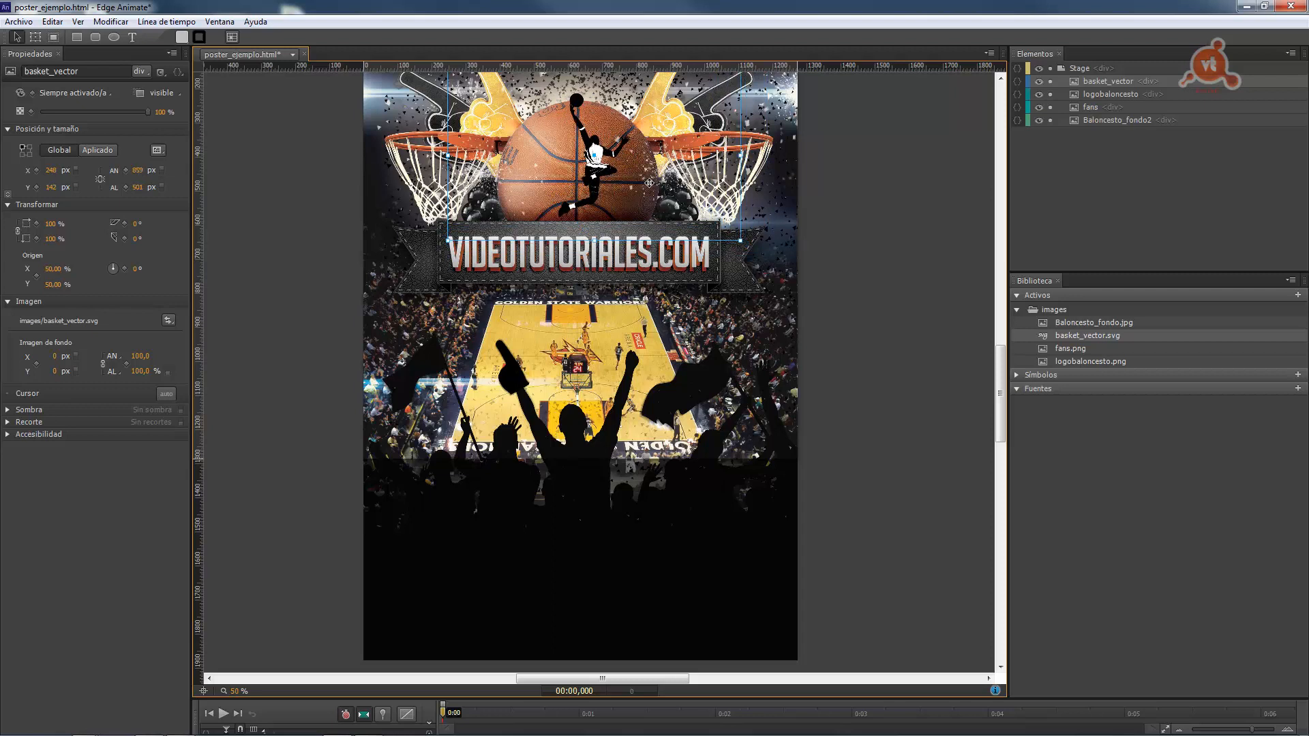
{"action": "left_click_drag", "start_coordinate": [601, 165], "coordinate": [601, 184]}
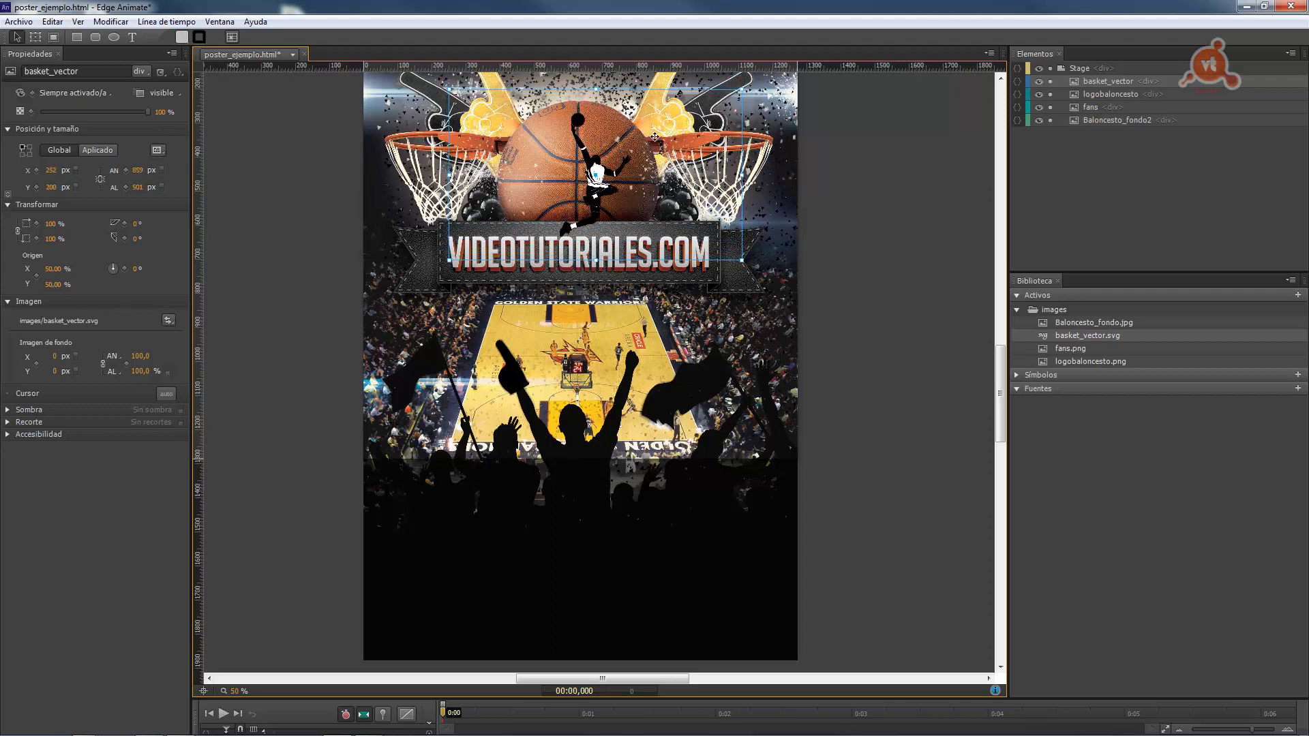
{"action": "left_click_drag", "start_coordinate": [745, 90], "coordinate": [764, 78]}
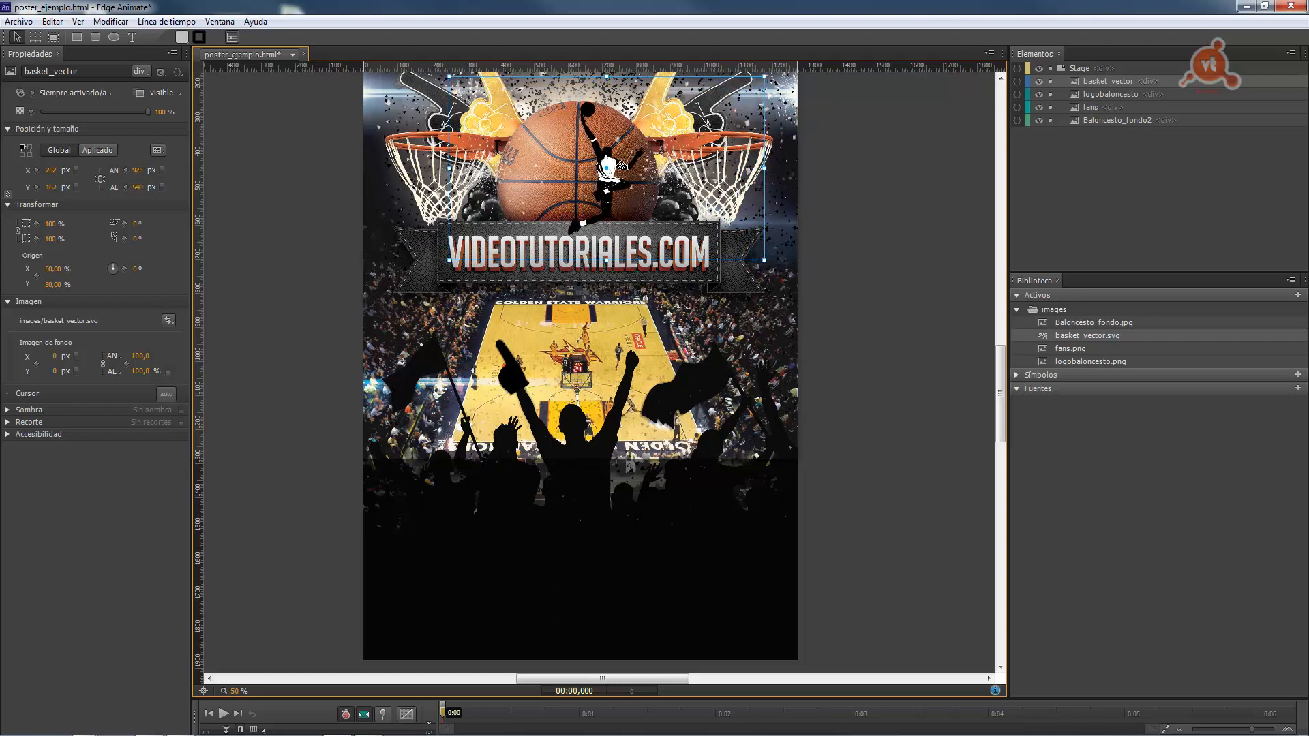
{"action": "left_click_drag", "start_coordinate": [617, 167], "coordinate": [606, 164]}
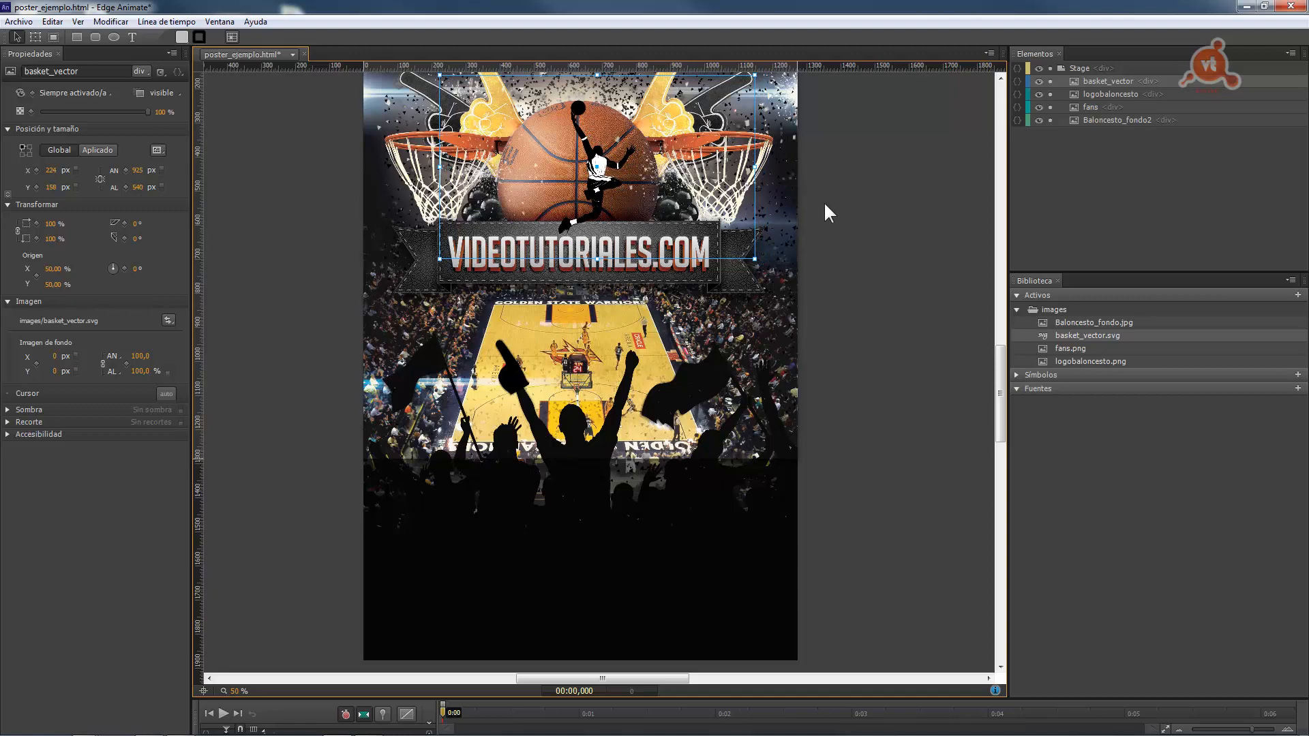
Shift the player graphic to about X 202, Y 160 over the ball, and save the poster file
{"action": "left_click", "coordinate": [824, 202]}
{"action": "left_click", "coordinate": [600, 165]}
{"action": "left_click_drag", "start_coordinate": [597, 168], "coordinate": [591, 168]}
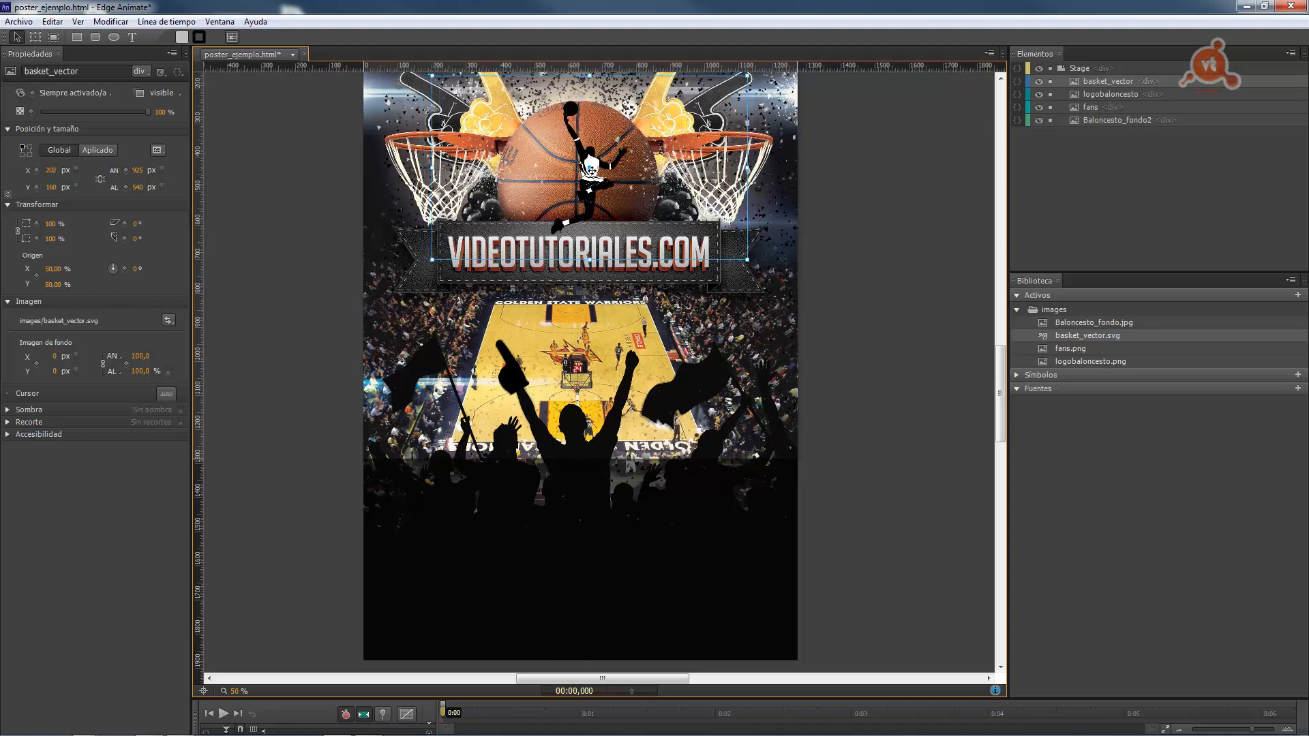
{"action": "left_click", "coordinate": [935, 270]}
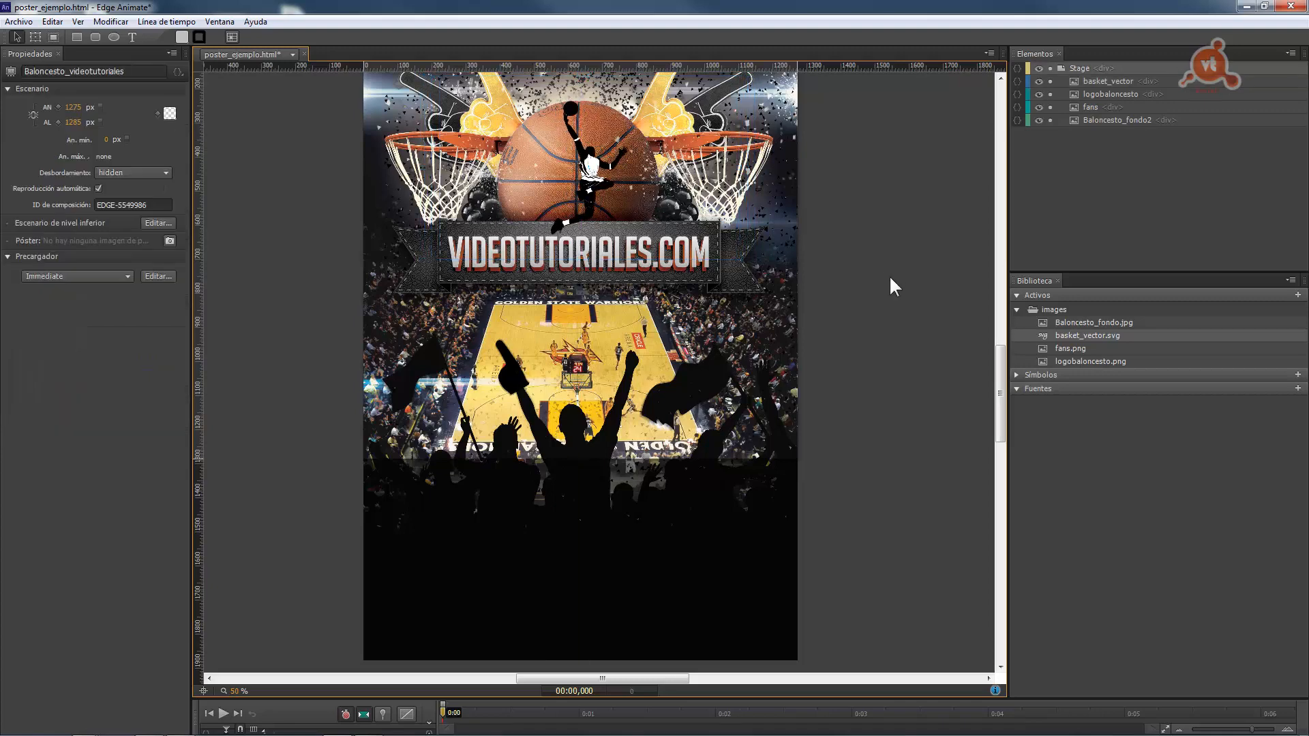
{"action": "key", "text": "ctrl+z"}
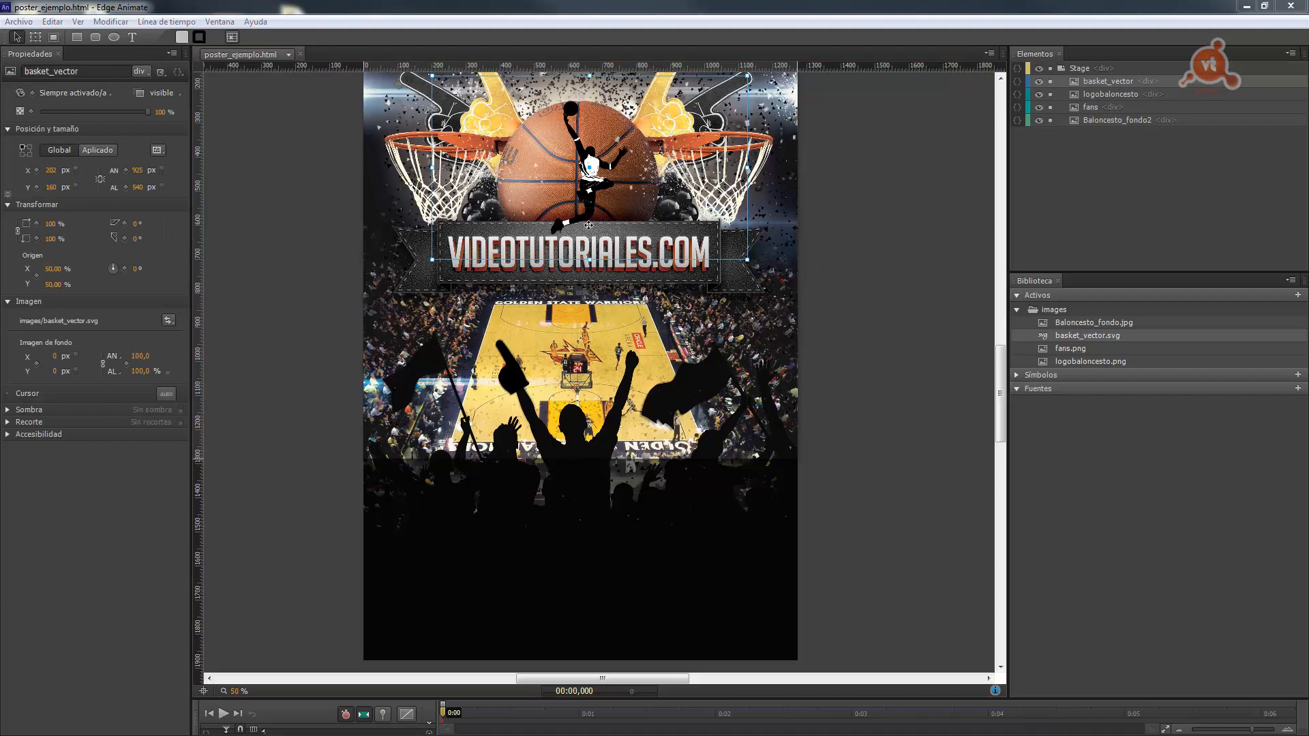
{"action": "left_click", "coordinate": [590, 158]}
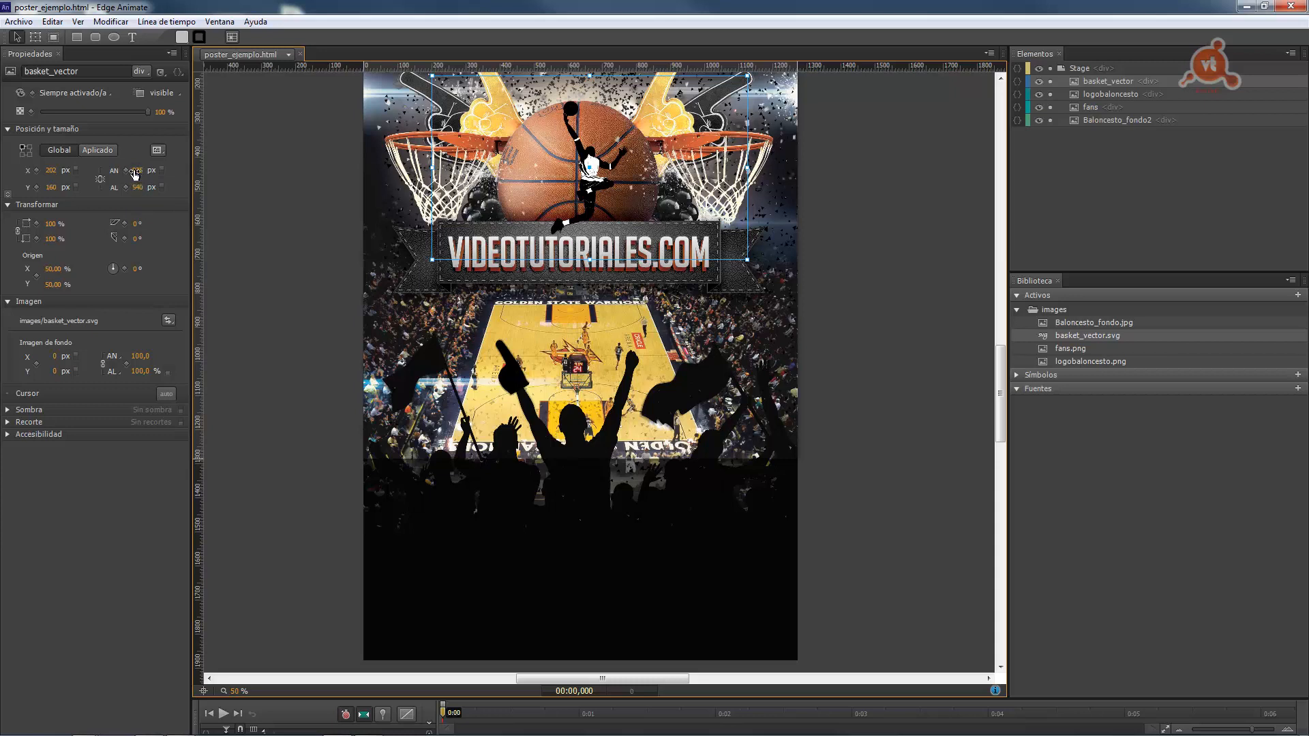
{"action": "left_click", "coordinate": [100, 178]}
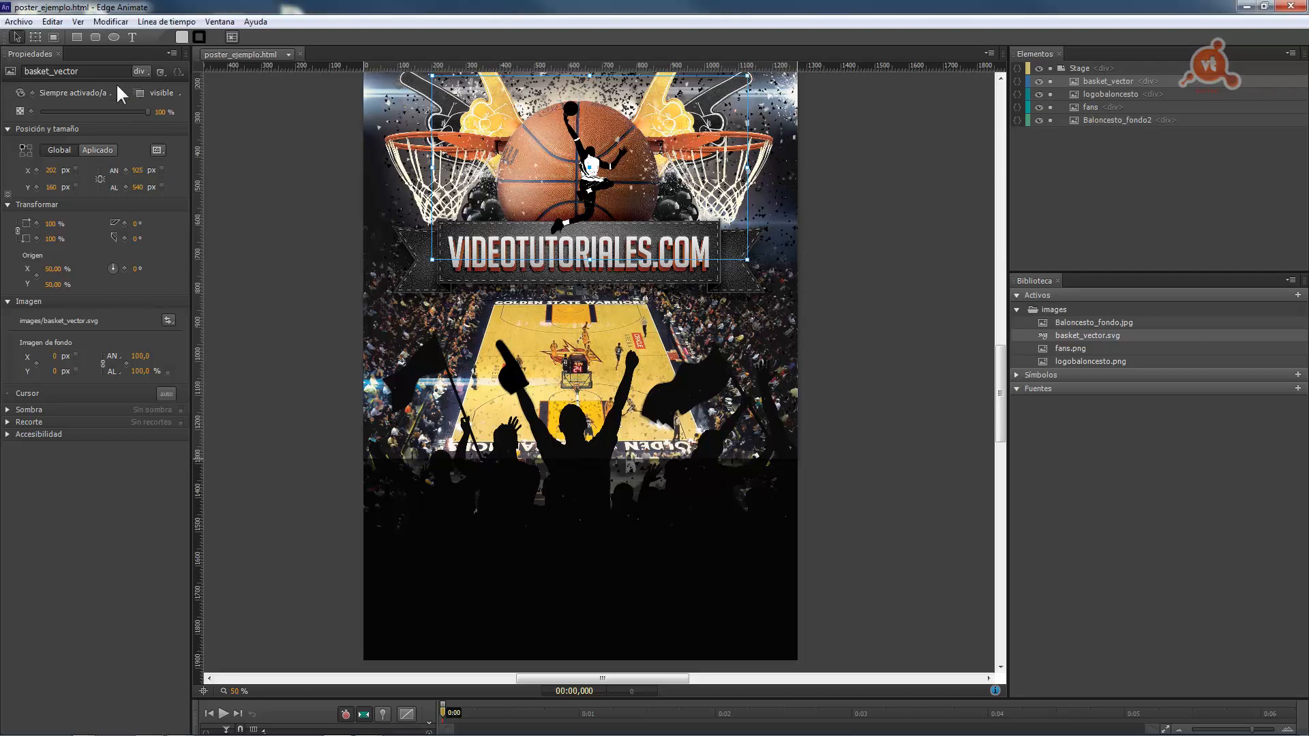
{"action": "left_click", "coordinate": [34, 37]}
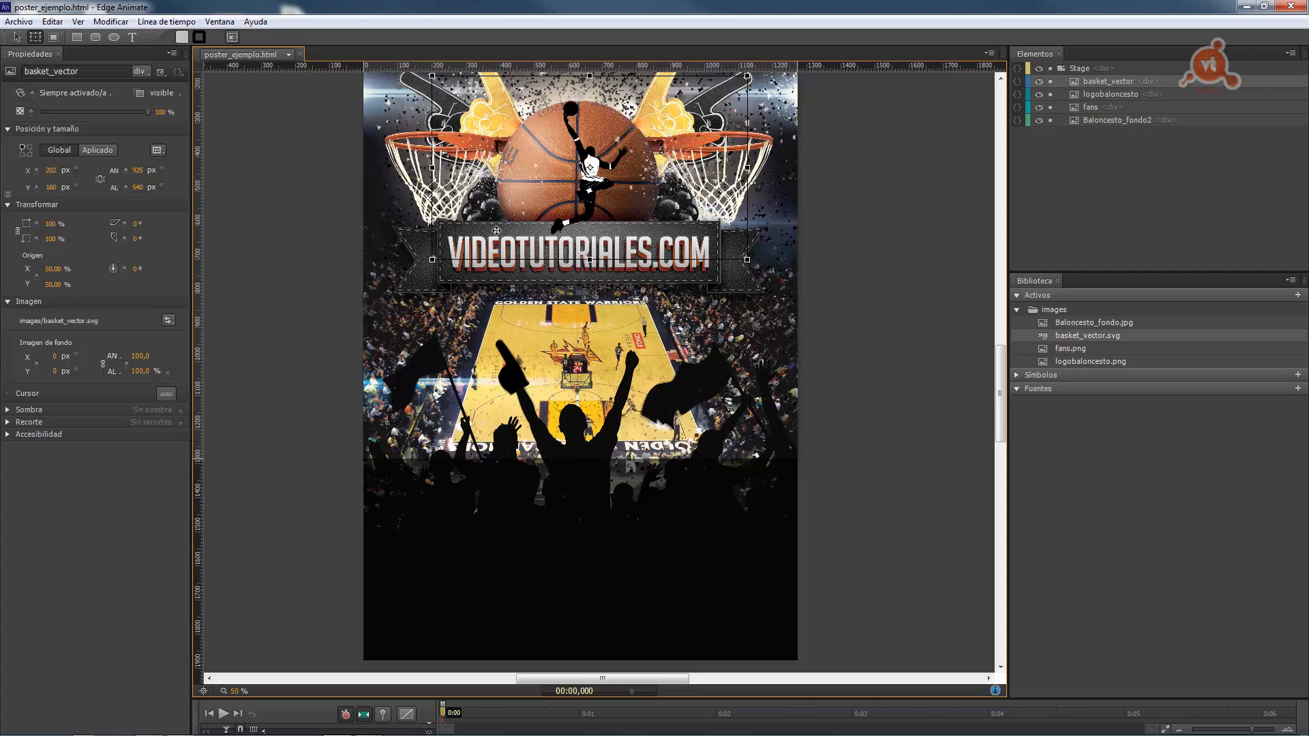
{"action": "left_click", "coordinate": [16, 36]}
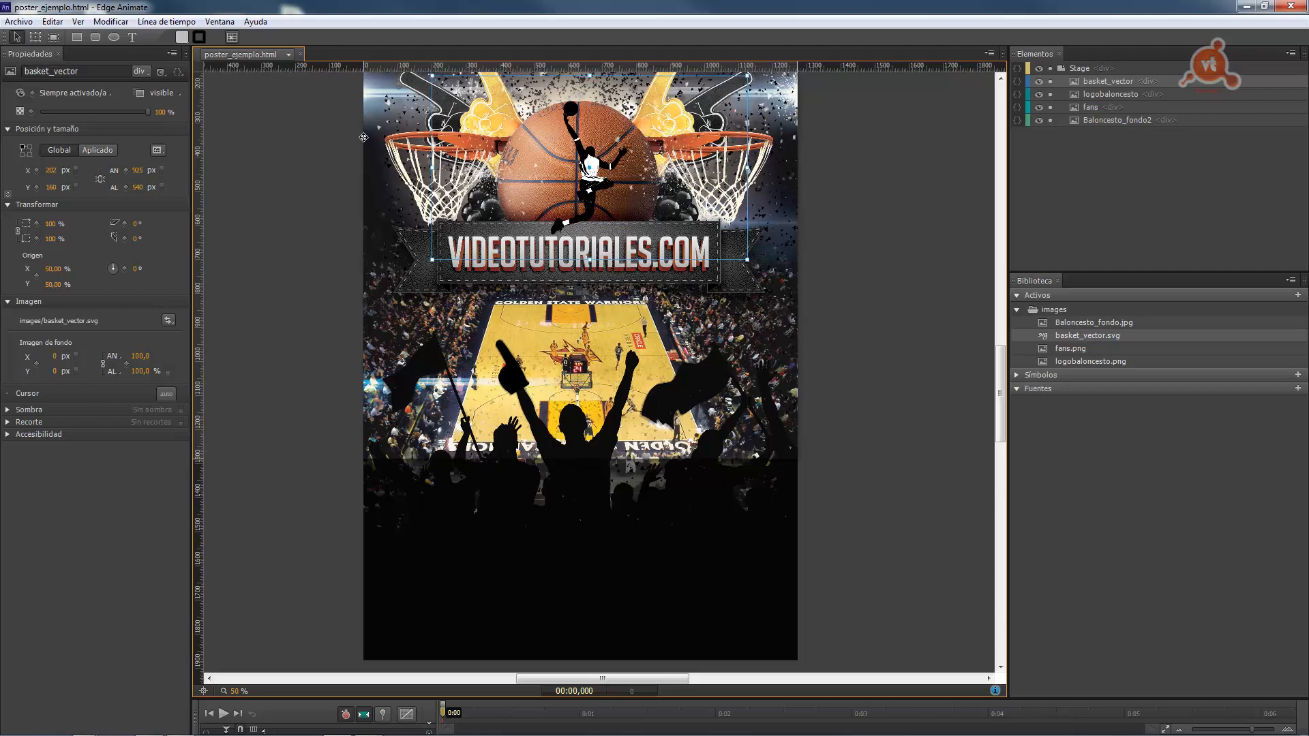
{"action": "left_click", "coordinate": [861, 236]}
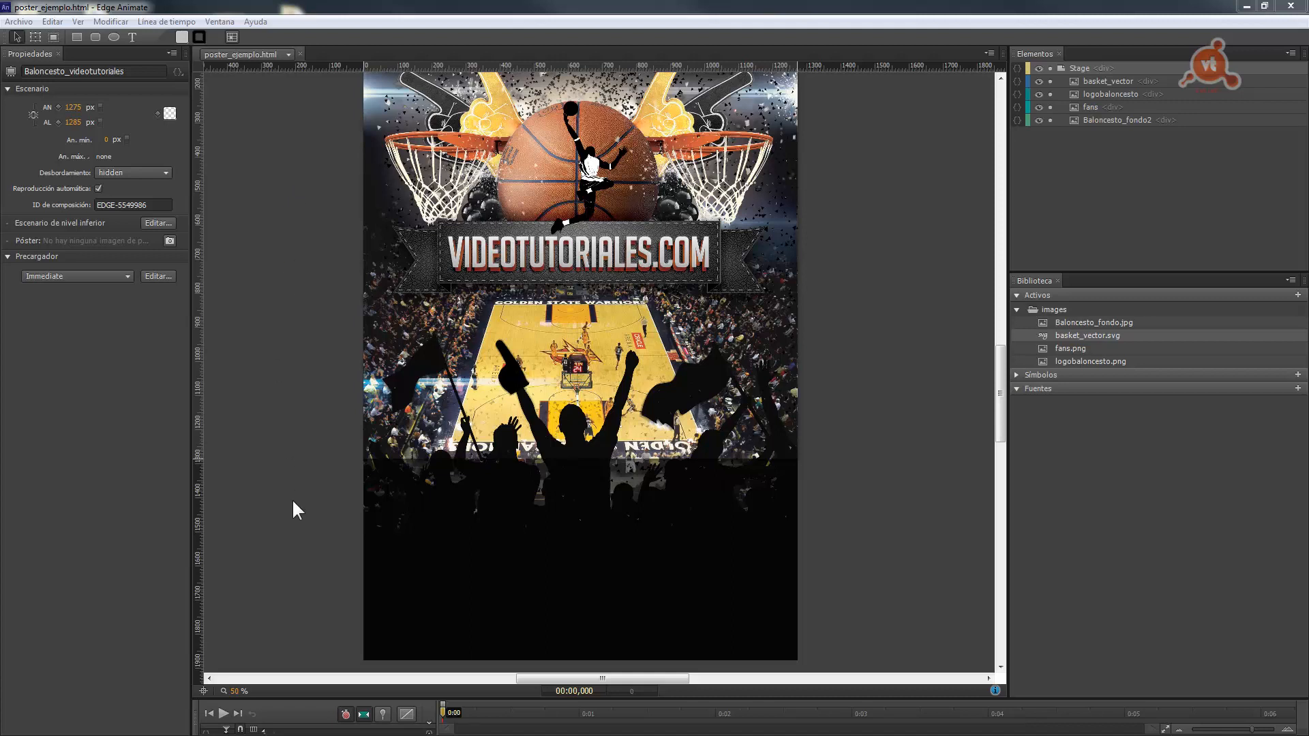
Choose the Rectangle tool with a #786445 brown fill and a white border colour
{"action": "left_click", "coordinate": [76, 39]}
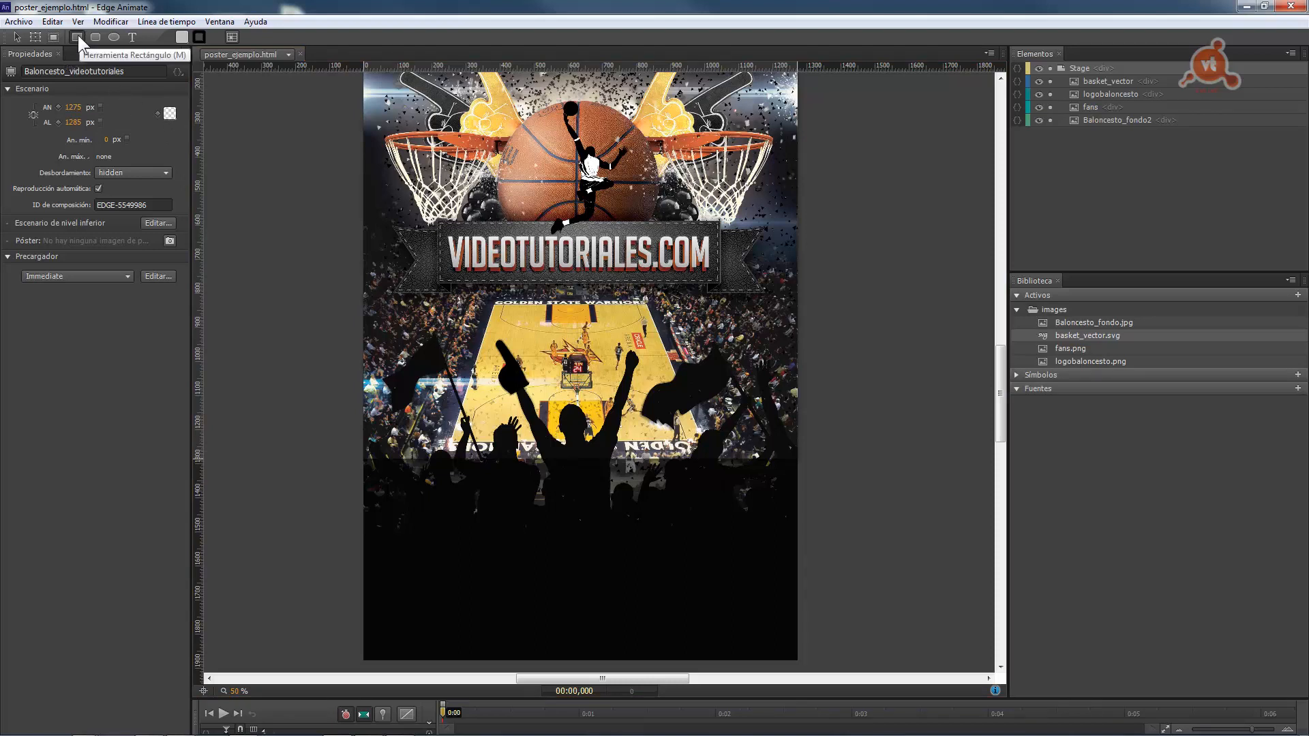
{"action": "left_click", "coordinate": [182, 38]}
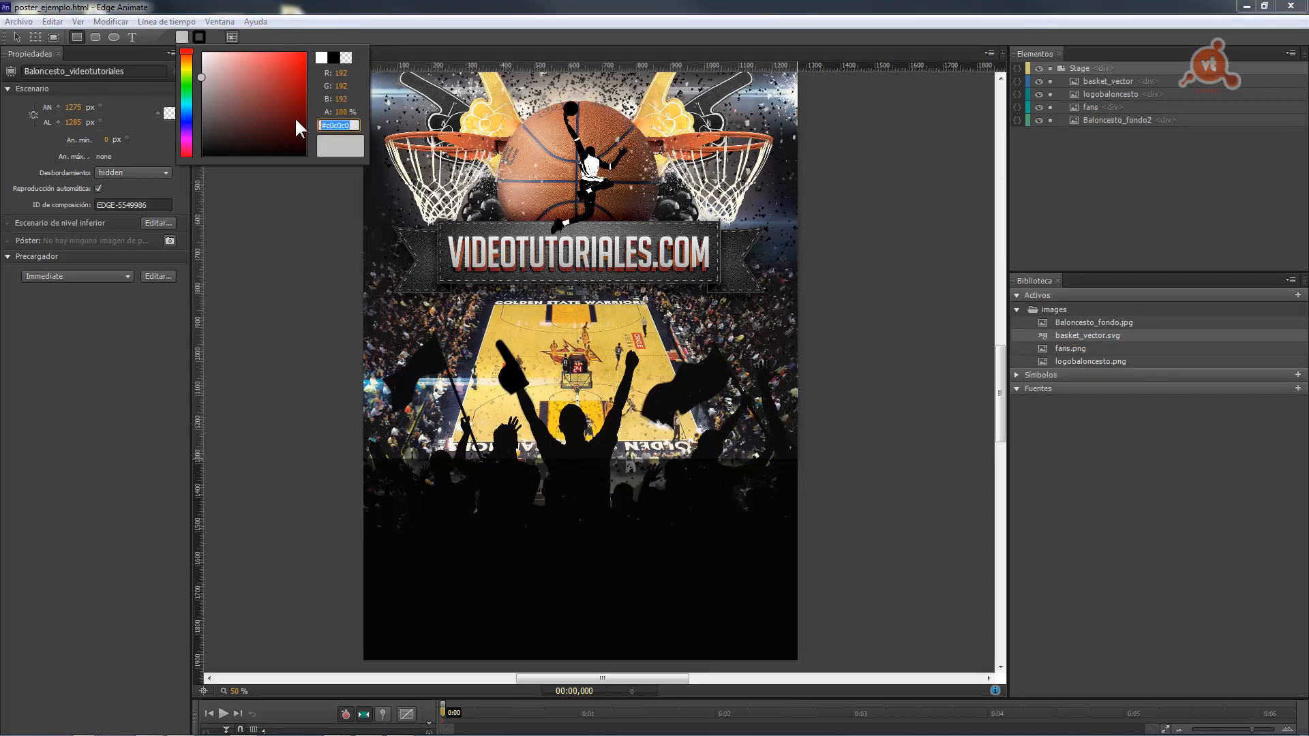
{"action": "type", "text": "#786445"}
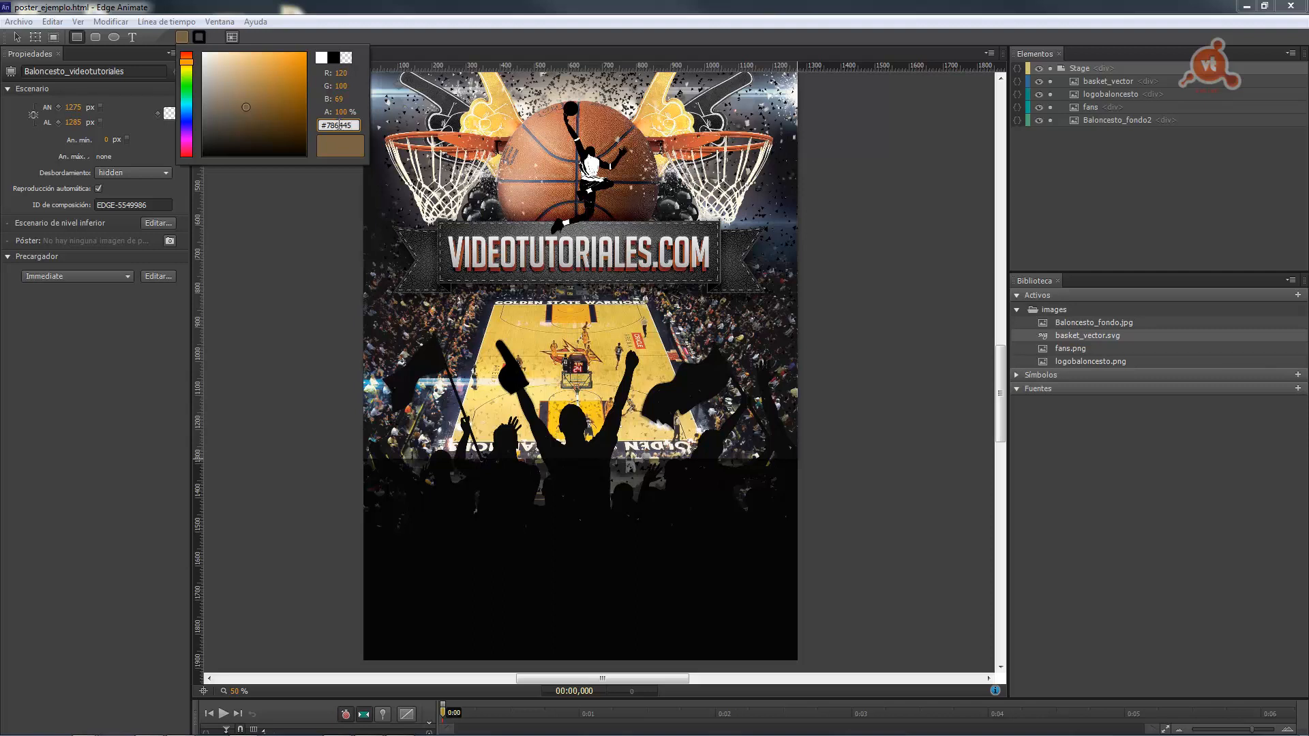
{"action": "left_click", "coordinate": [200, 36]}
{"action": "left_click", "coordinate": [201, 36]}
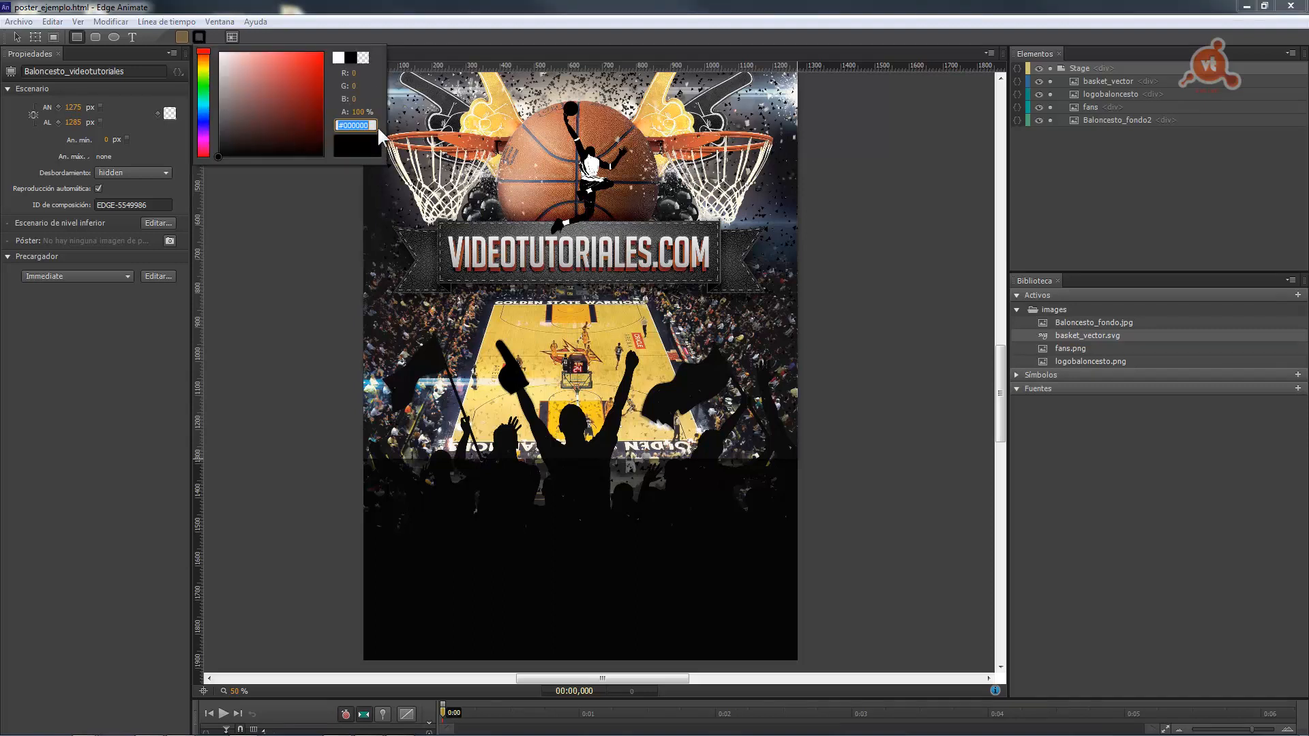
{"action": "left_click", "coordinate": [338, 56]}
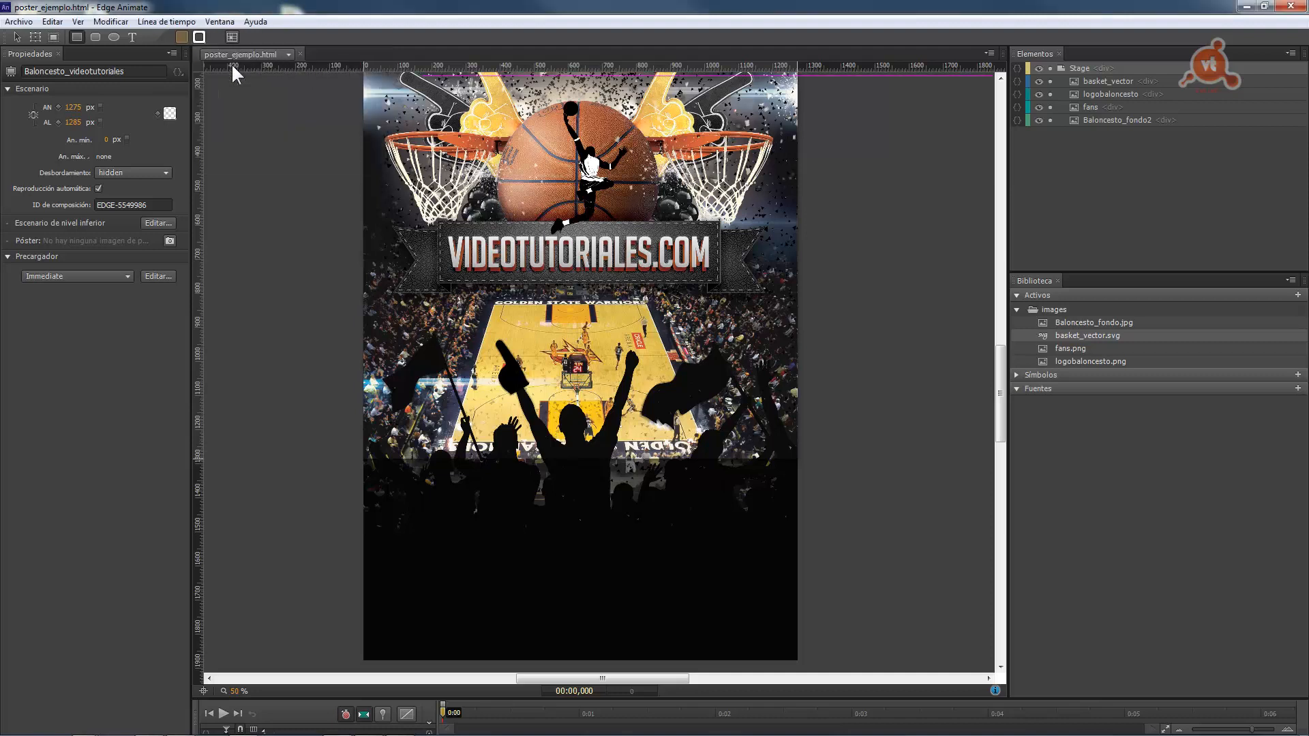
Set the opacity of the stage's white background colour to 80 %
{"action": "left_click", "coordinate": [169, 114]}
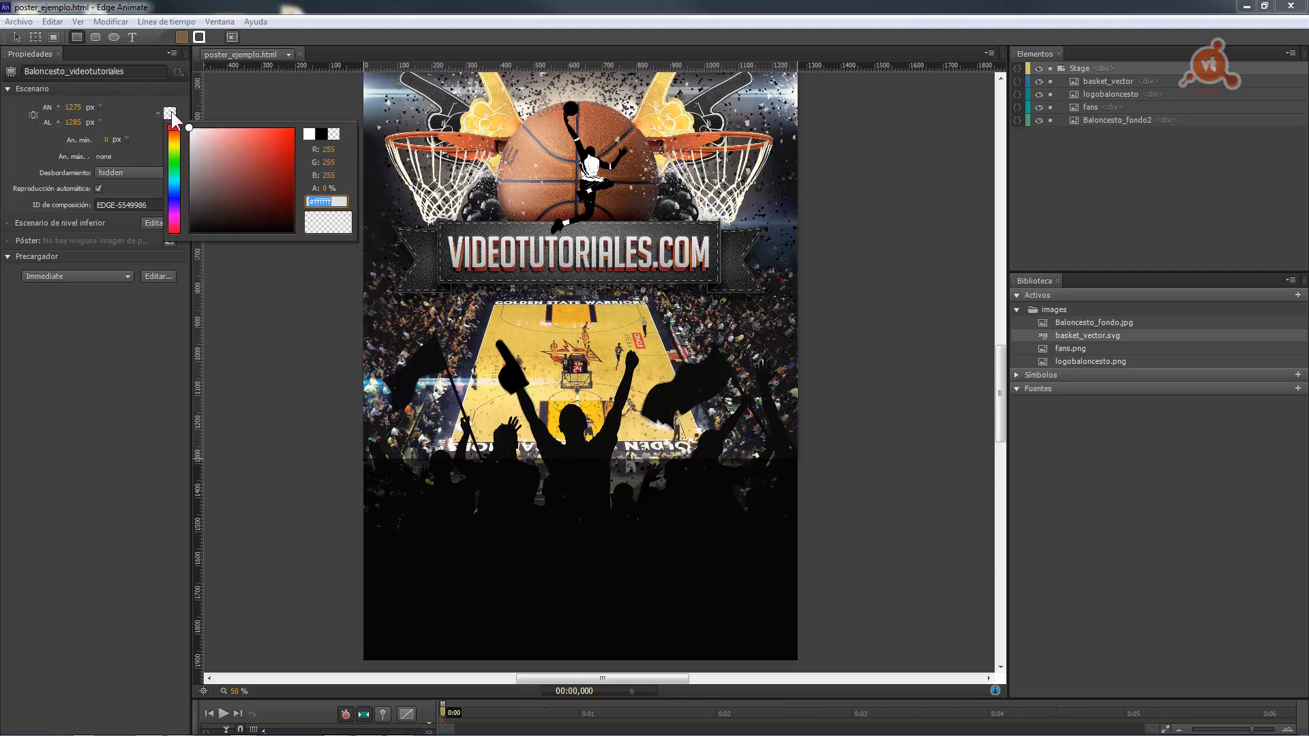
{"action": "left_click", "coordinate": [328, 189]}
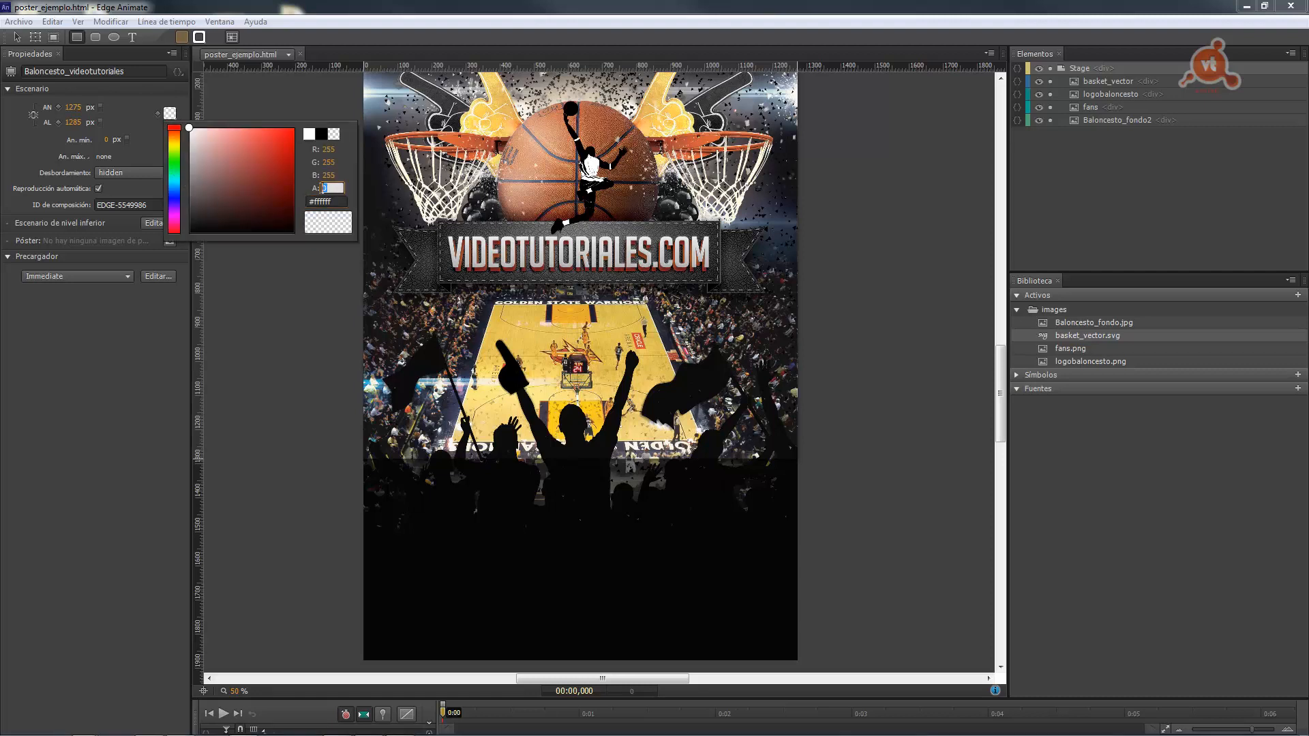
{"action": "type", "text": "80"}
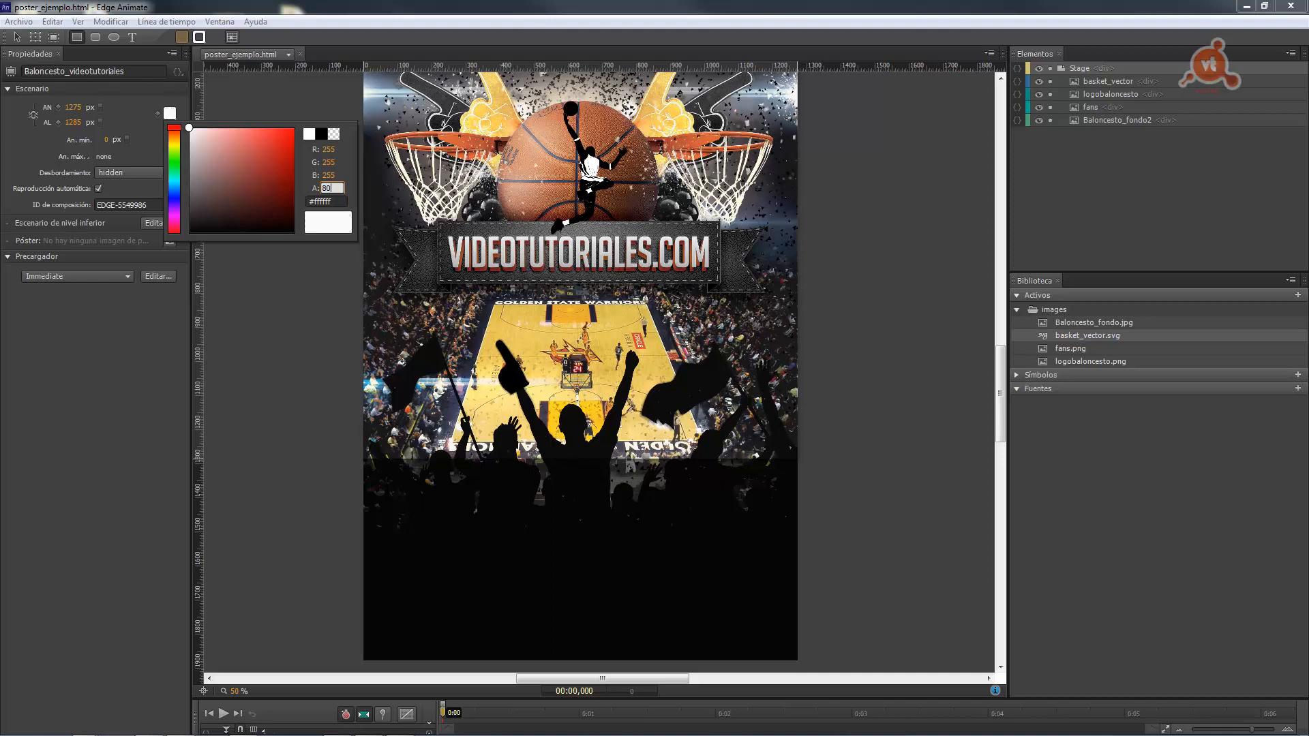
{"action": "key", "text": "Return"}
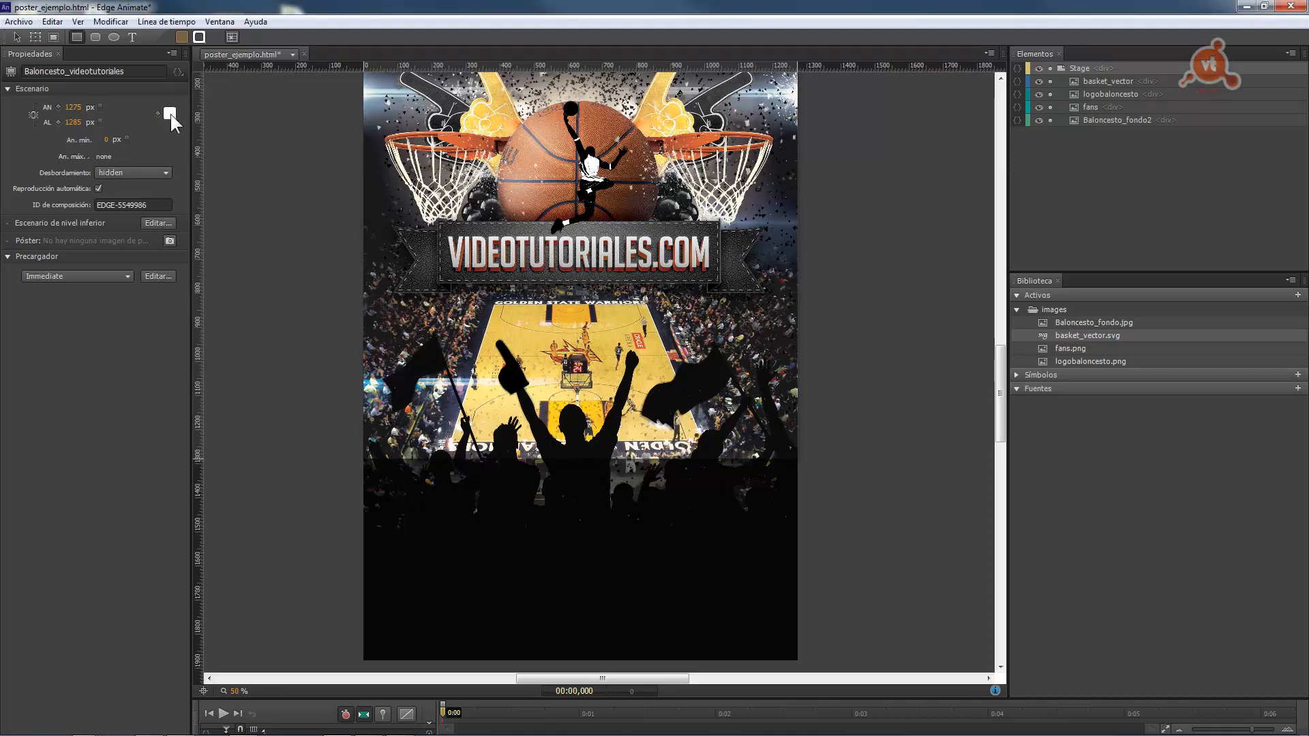
{"action": "mouse_move", "coordinate": [171, 113]}
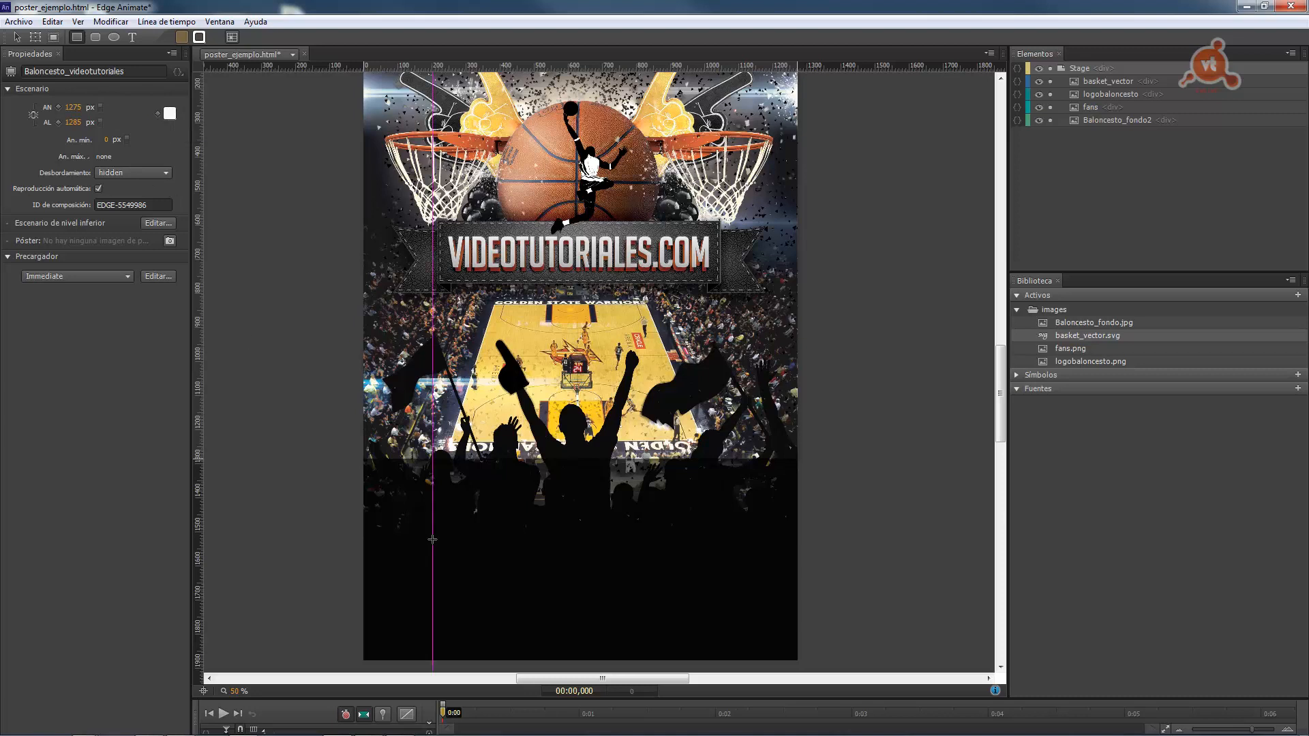
Draw a rectangle in the black area below the fans and size it to 180 × 120 px
{"action": "left_click_drag", "start_coordinate": [430, 545], "coordinate": [486, 570]}
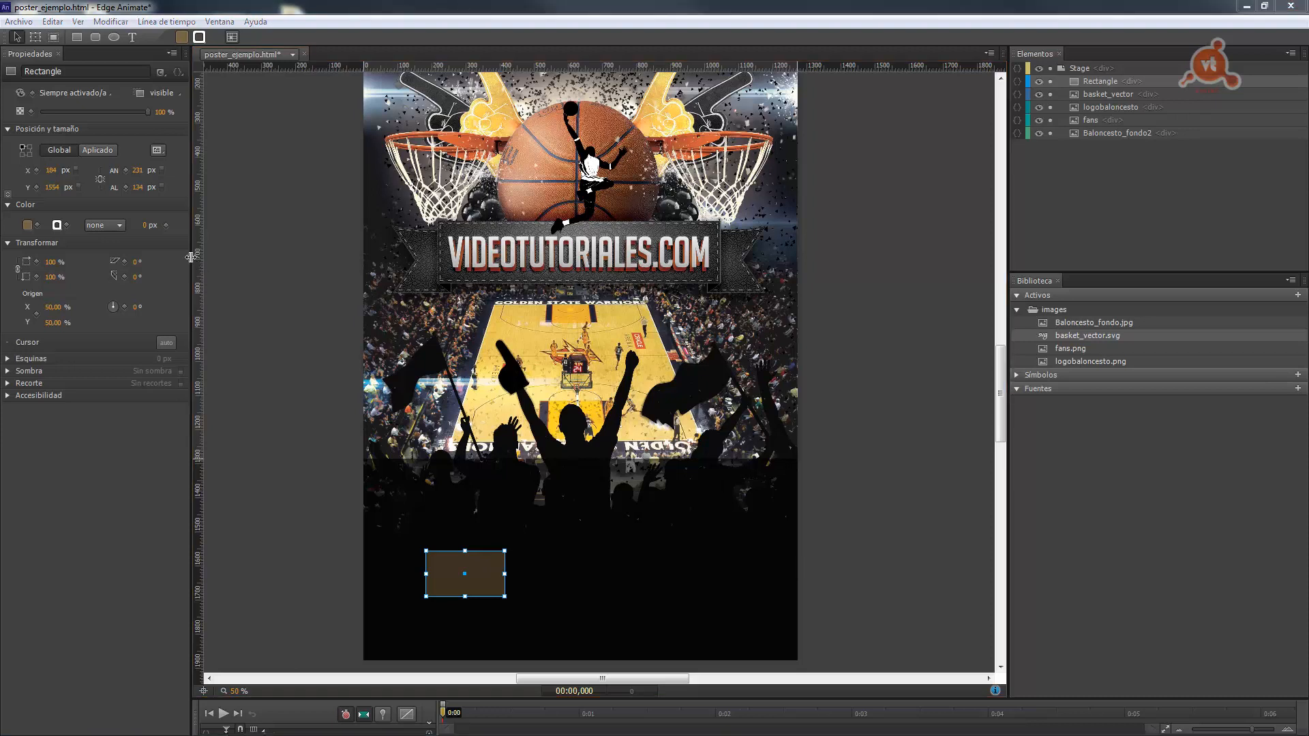
{"action": "left_click", "coordinate": [137, 171]}
{"action": "left_click_drag", "start_coordinate": [150, 170], "coordinate": [116, 170]}
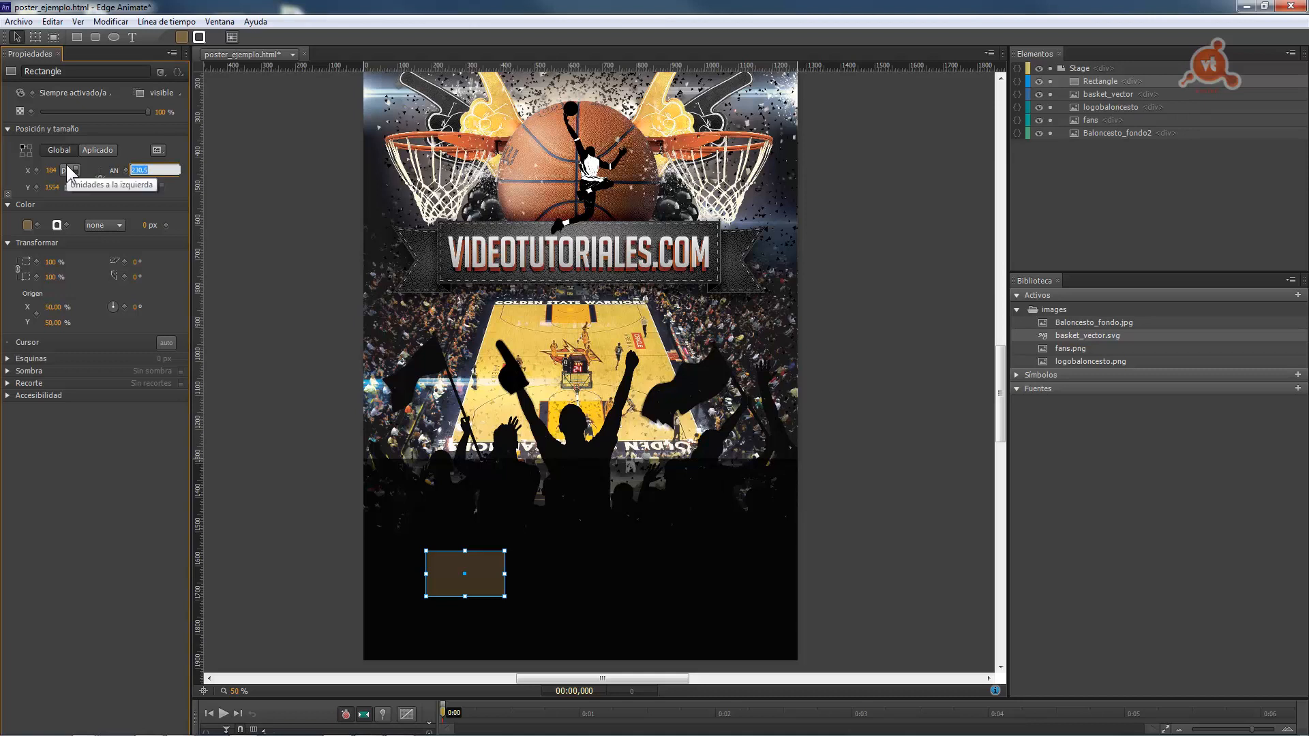
{"action": "type", "text": "180"}
{"action": "key", "text": "Return"}
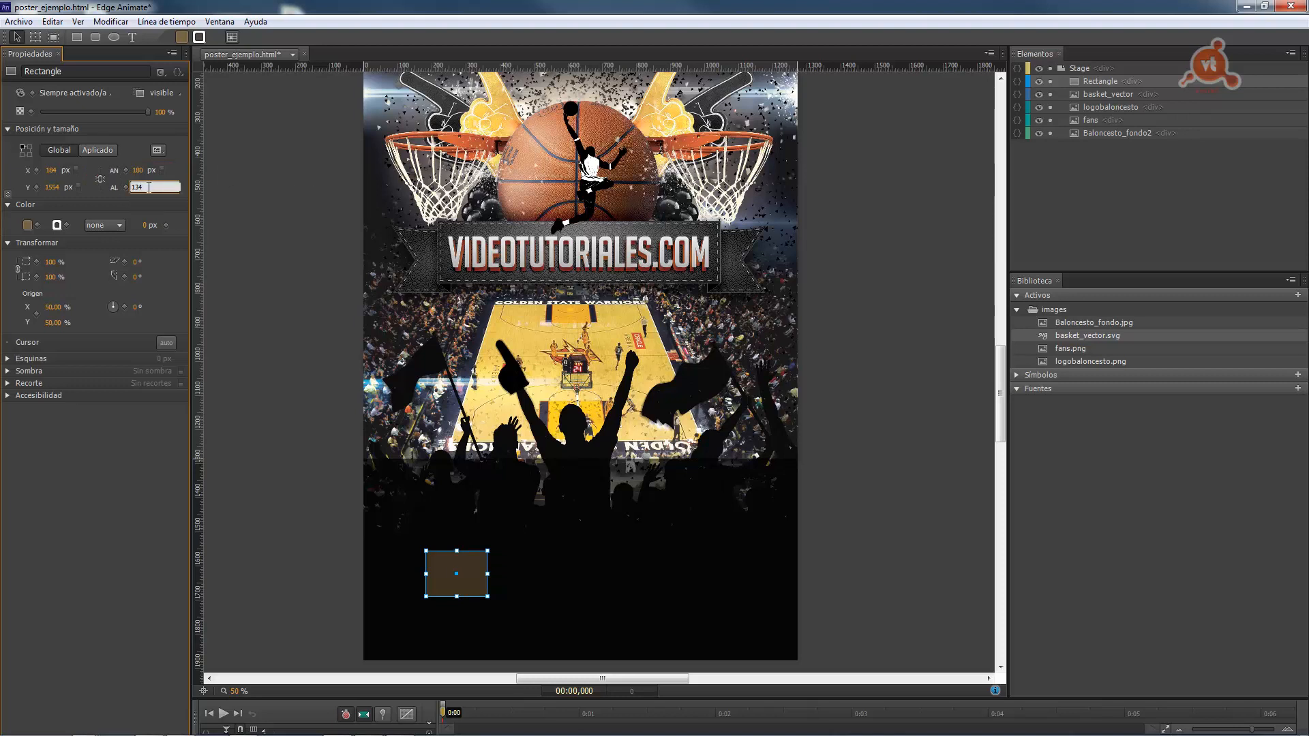
{"action": "left_click_drag", "start_coordinate": [142, 188], "coordinate": [79, 173]}
{"action": "type", "text": "12"}
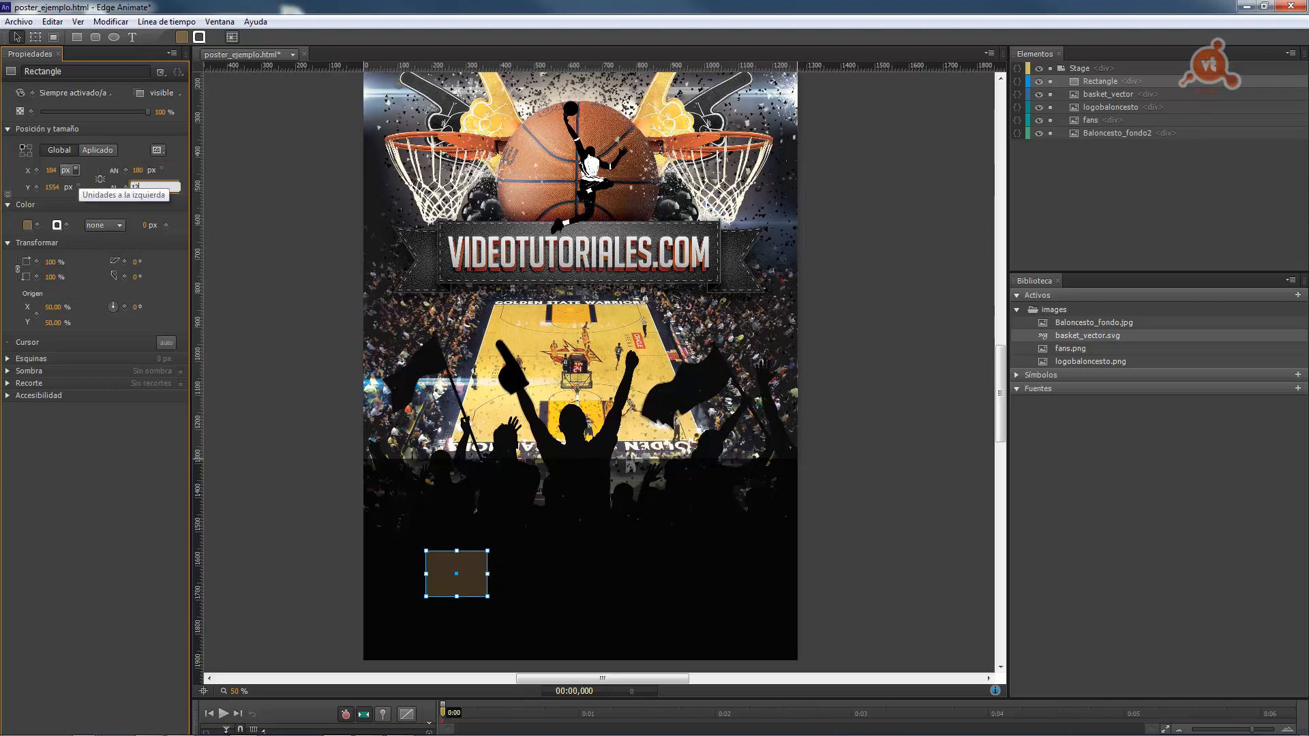
{"action": "type", "text": "0"}
{"action": "key", "text": "Return"}
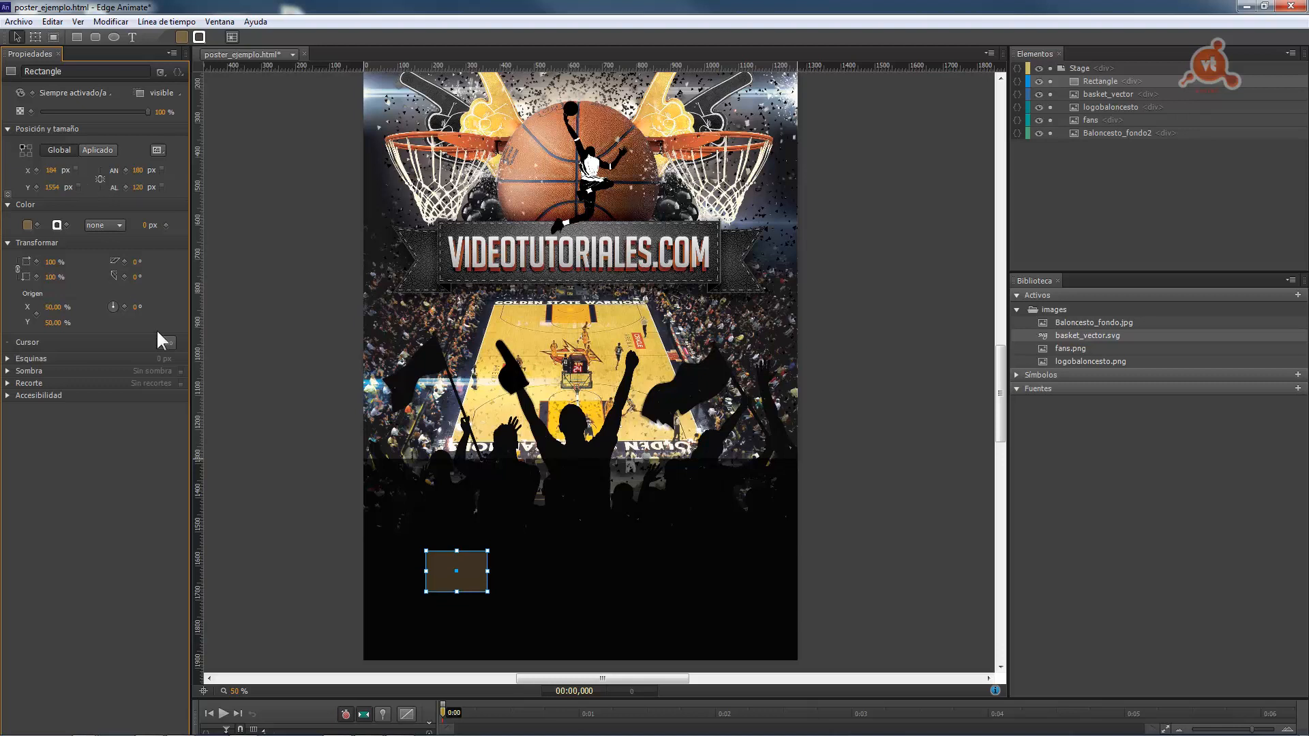
Round the brown rectangle's corners freehand to a radius of about 44 px using the Transform tool
{"action": "left_click", "coordinate": [250, 389]}
{"action": "left_click", "coordinate": [449, 581]}
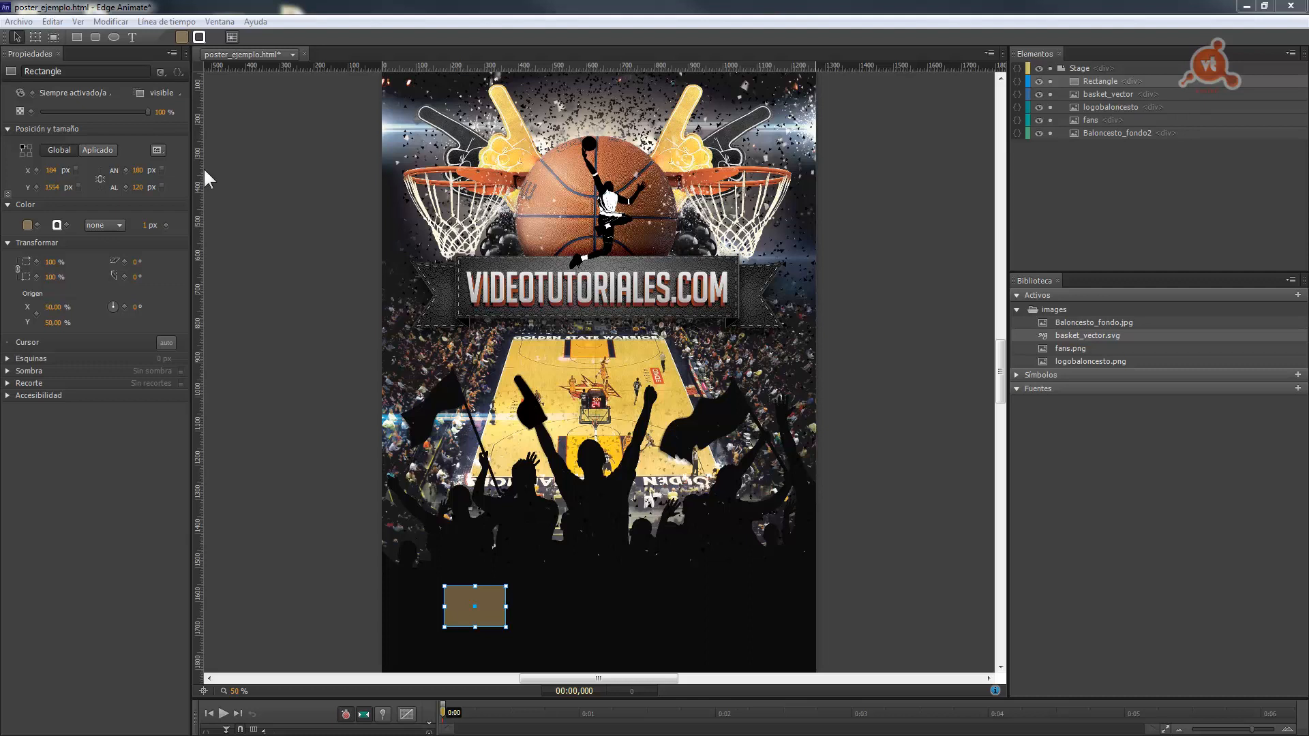
{"action": "left_click", "coordinate": [35, 37]}
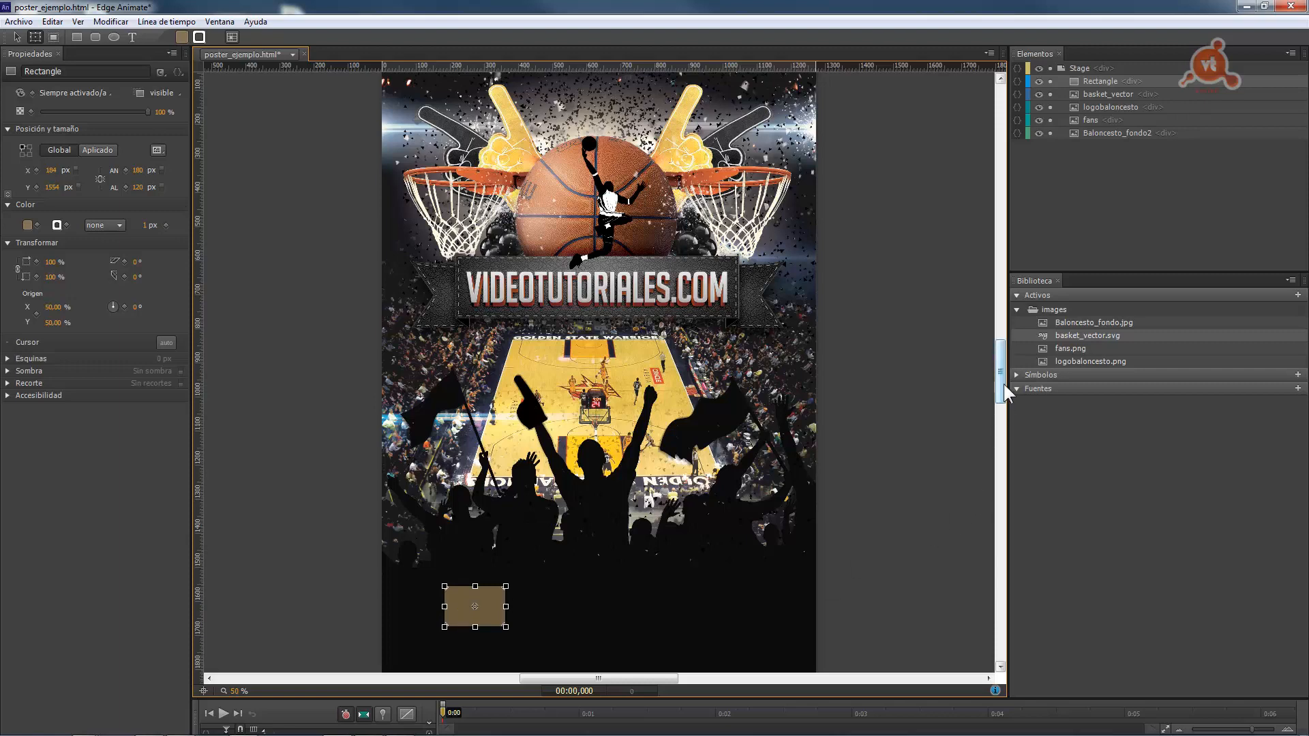
{"action": "left_click_drag", "start_coordinate": [1003, 383], "coordinate": [1000, 400]}
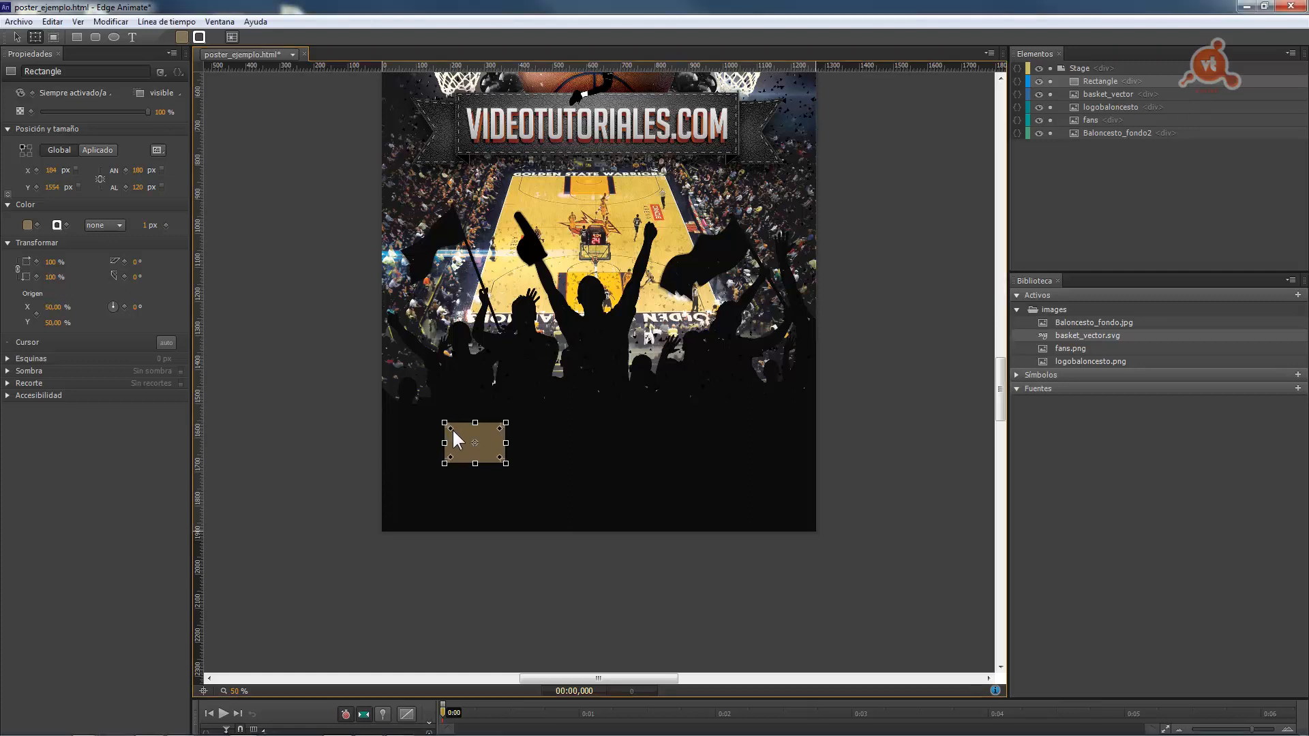
{"action": "left_click_drag", "start_coordinate": [452, 430], "coordinate": [456, 434]}
{"action": "left_click_drag", "start_coordinate": [457, 432], "coordinate": [454, 428]}
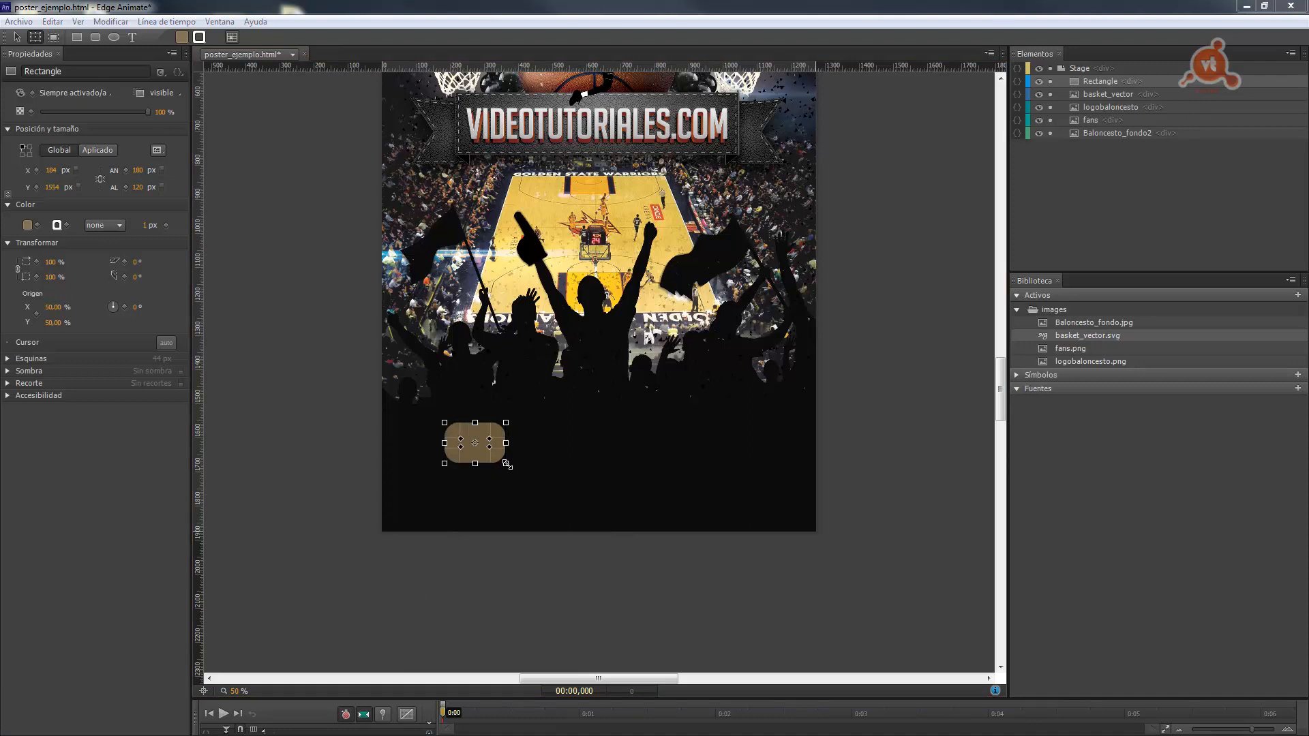
Set the radius of all four corners of the brown rectangle to 50 px
{"action": "left_click", "coordinate": [6, 358]}
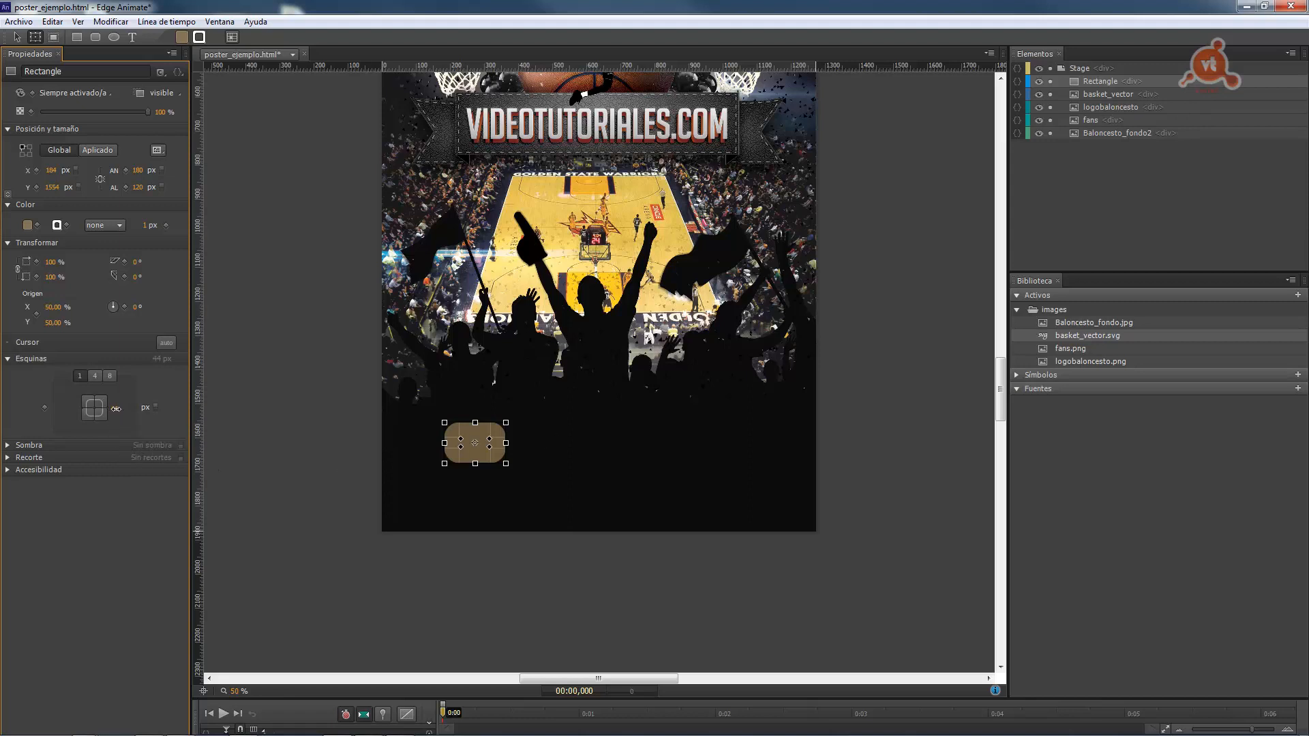
{"action": "mouse_move", "coordinate": [115, 409]}
{"action": "left_mouse_down"}
{"action": "mouse_move", "coordinate": [128, 409]}
{"action": "mouse_move", "coordinate": [117, 412]}
{"action": "left_mouse_up"}
{"action": "left_click", "coordinate": [112, 412]}
{"action": "type", "text": "50"}
{"action": "key", "text": "Return"}
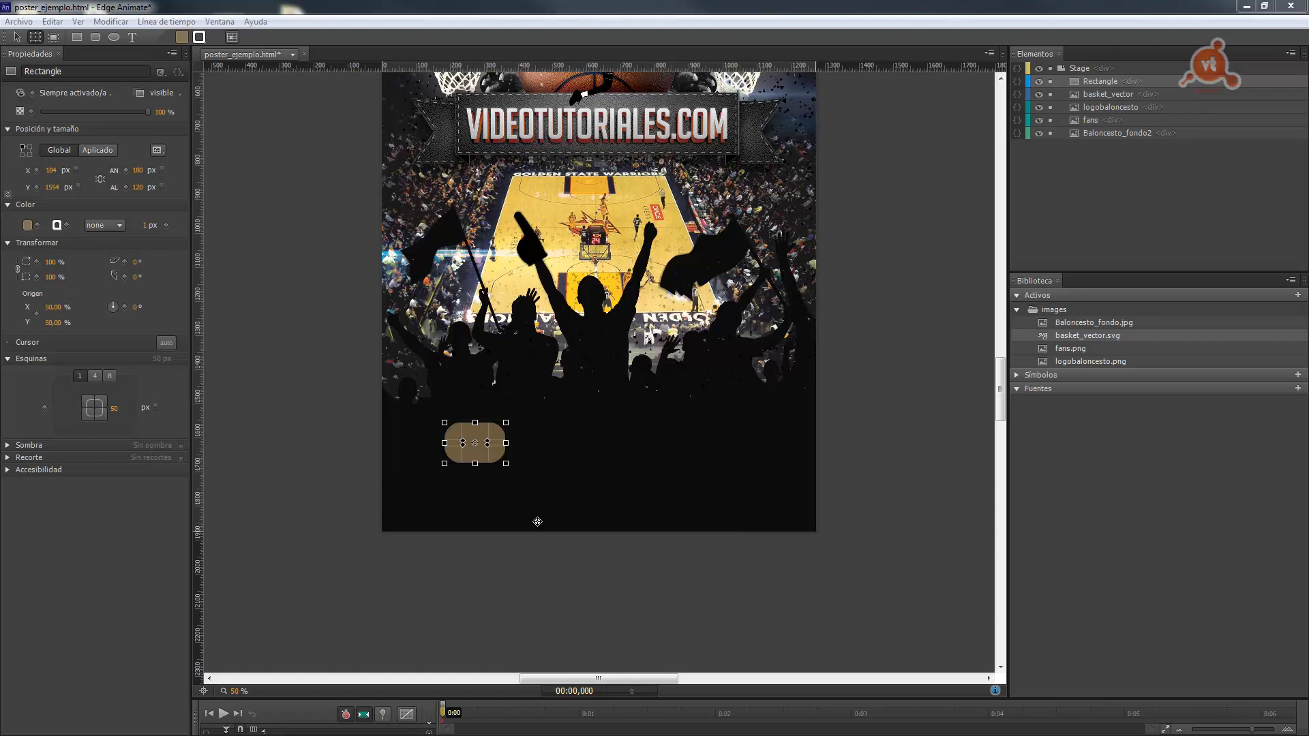
{"action": "left_click", "coordinate": [523, 550]}
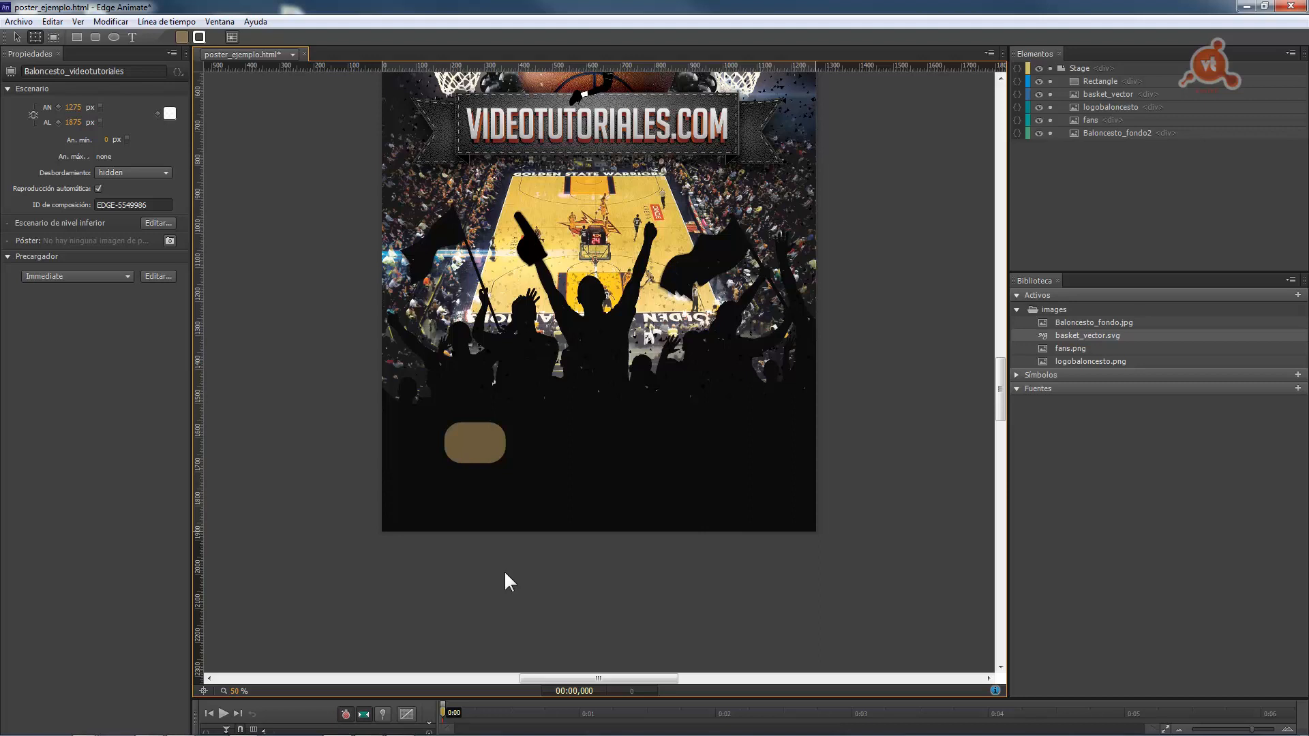
Remove the rounding from the rectangle's top-left and bottom-right corners and save the poster file
{"action": "left_click", "coordinate": [473, 446]}
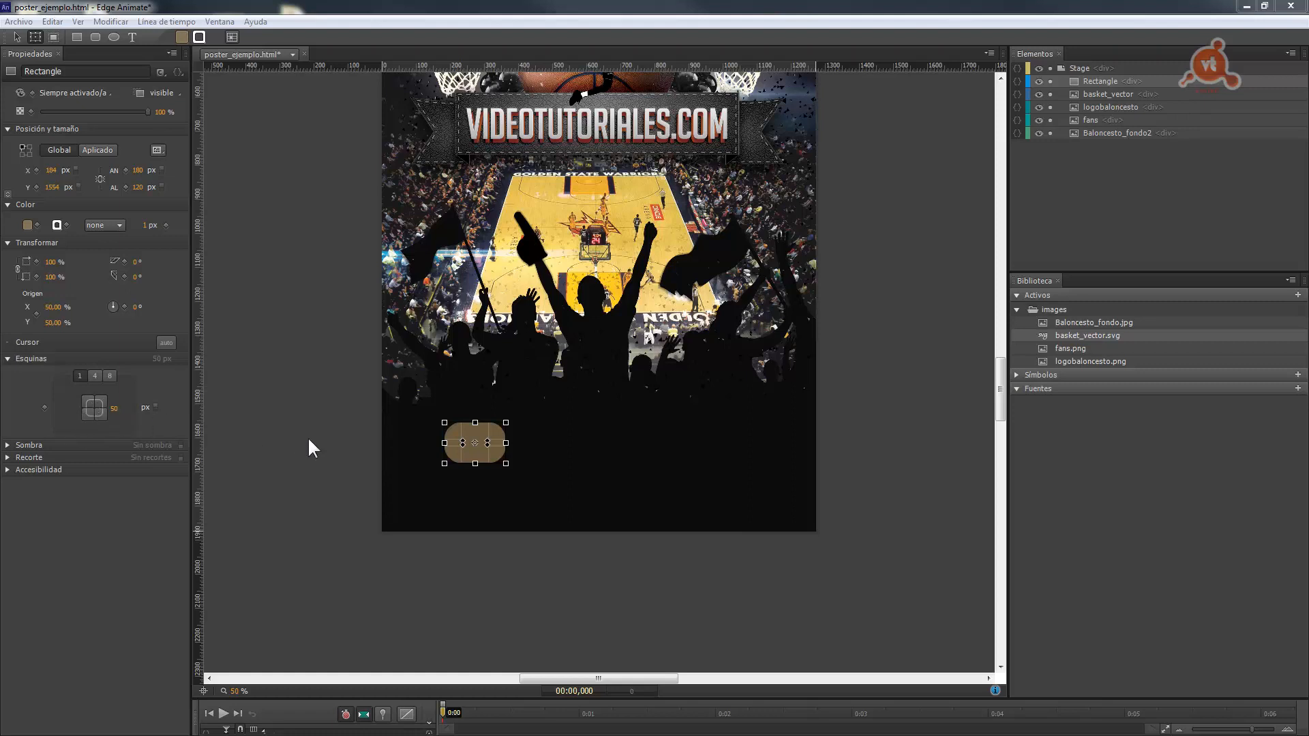
{"action": "left_click", "coordinate": [88, 400]}
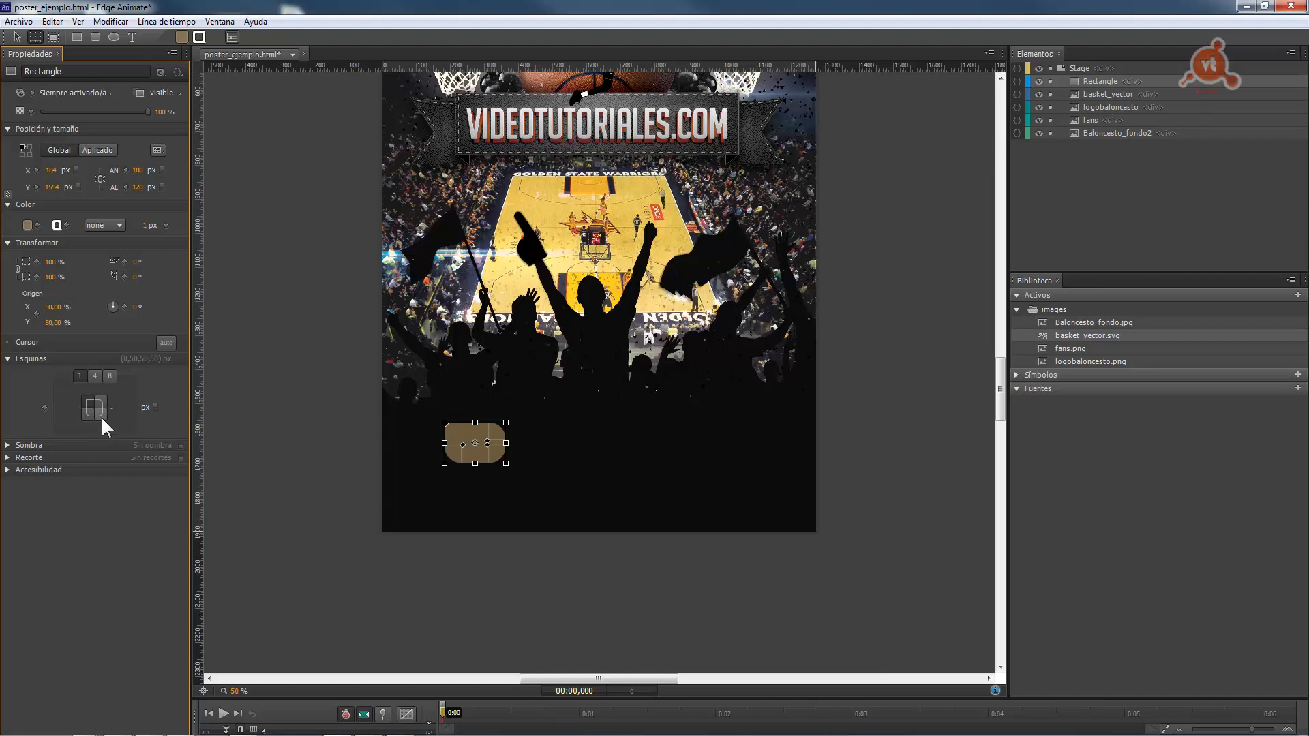
{"action": "left_click", "coordinate": [101, 416]}
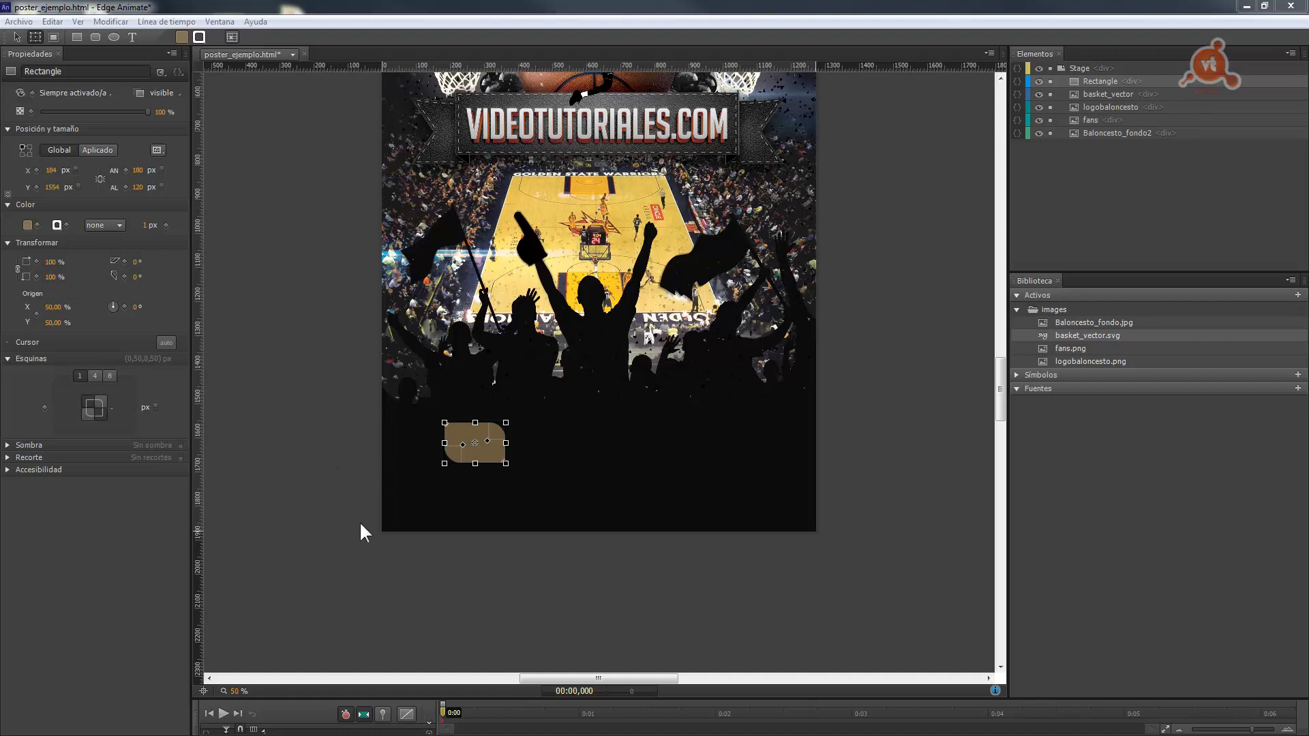
{"action": "left_click", "coordinate": [310, 472]}
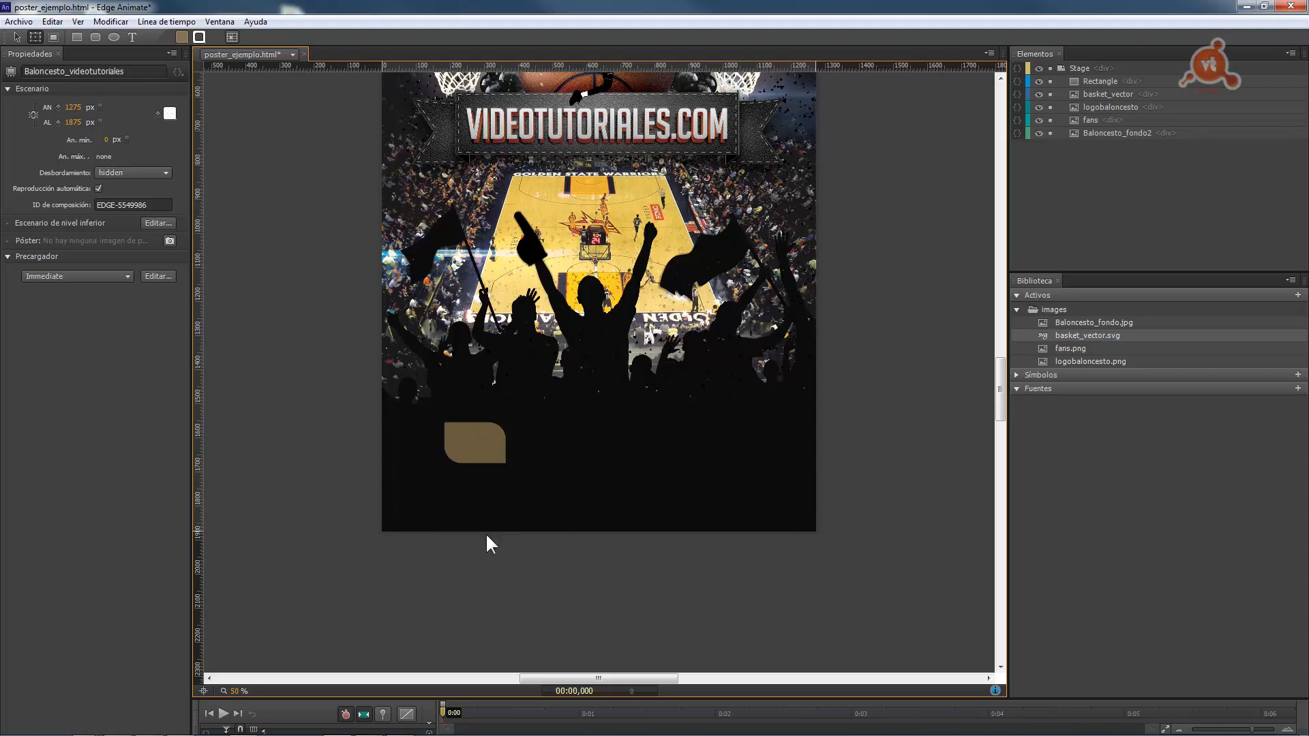
{"action": "key", "text": "ctrl+s"}
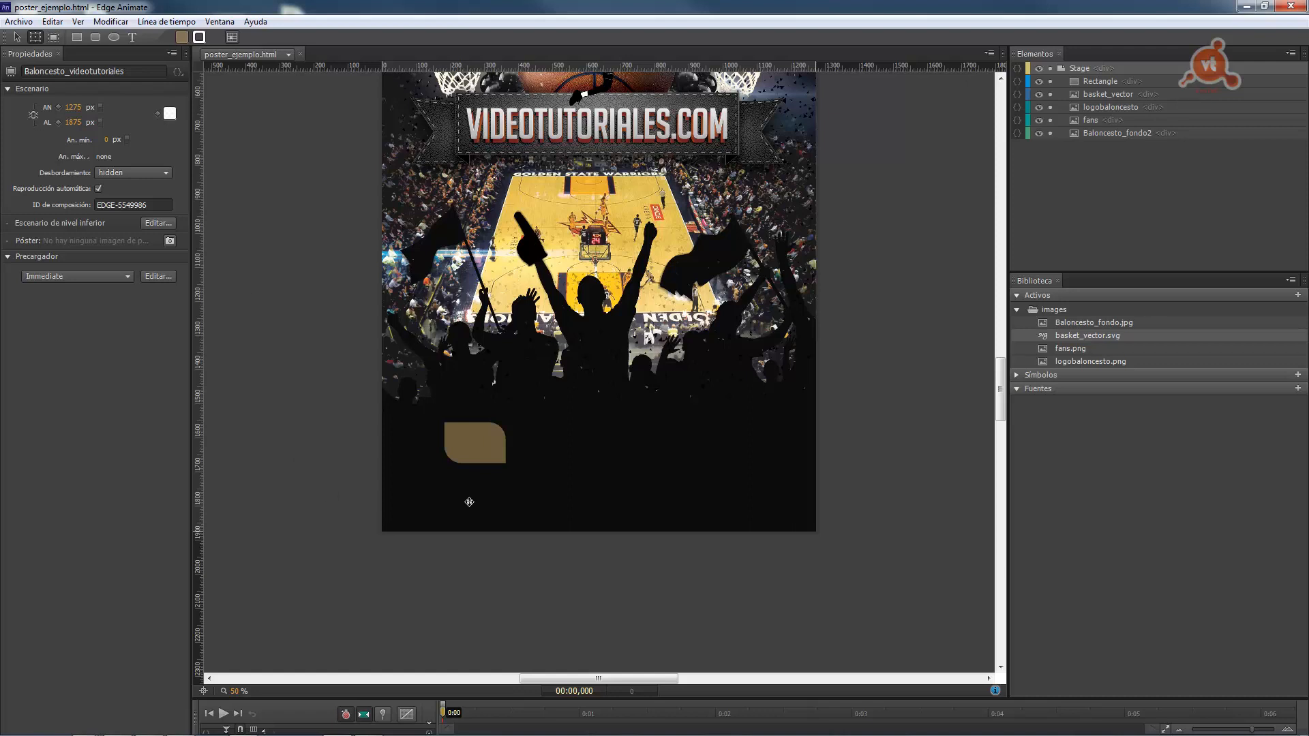
Skew the brown shape horizontally and set its horizontal skew angle to 10°
{"action": "left_click", "coordinate": [476, 441]}
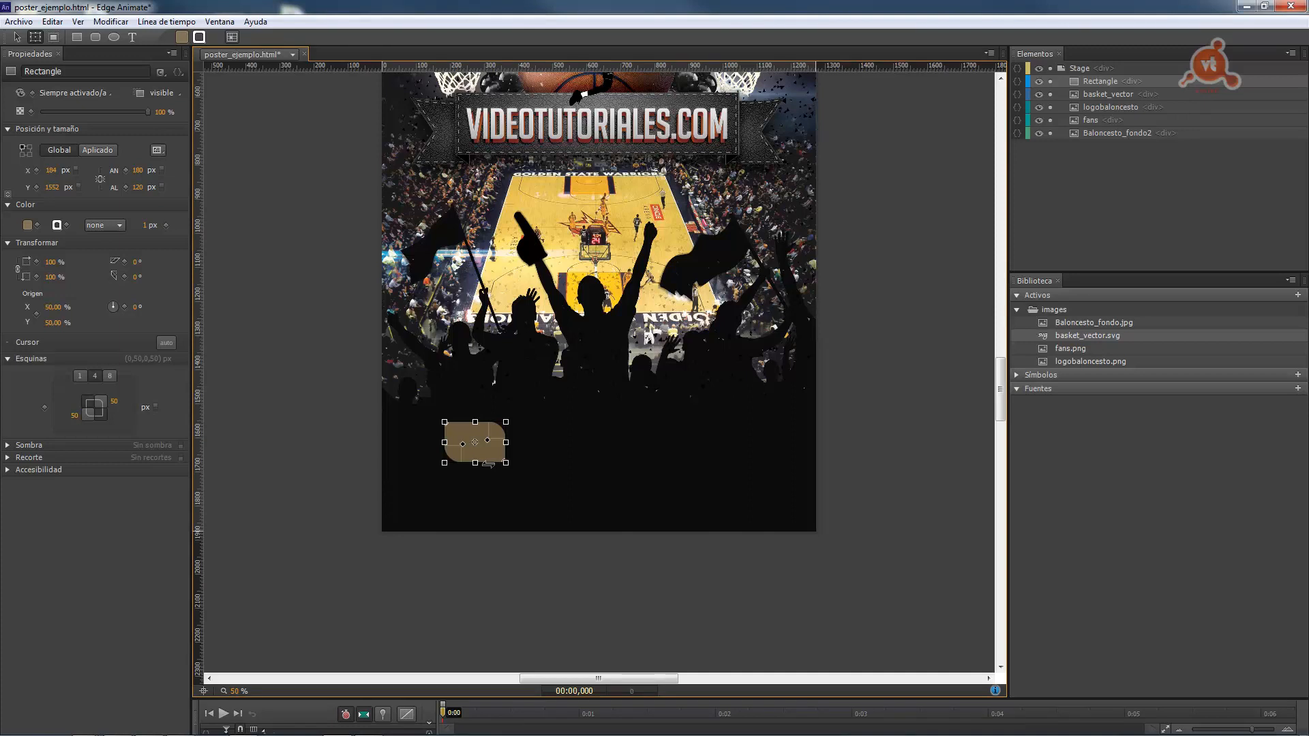
{"action": "left_click_drag", "start_coordinate": [491, 464], "coordinate": [493, 463]}
{"action": "left_click_drag", "start_coordinate": [493, 463], "coordinate": [493, 463]}
{"action": "left_click_drag", "start_coordinate": [497, 463], "coordinate": [495, 462]}
{"action": "left_click", "coordinate": [137, 262]}
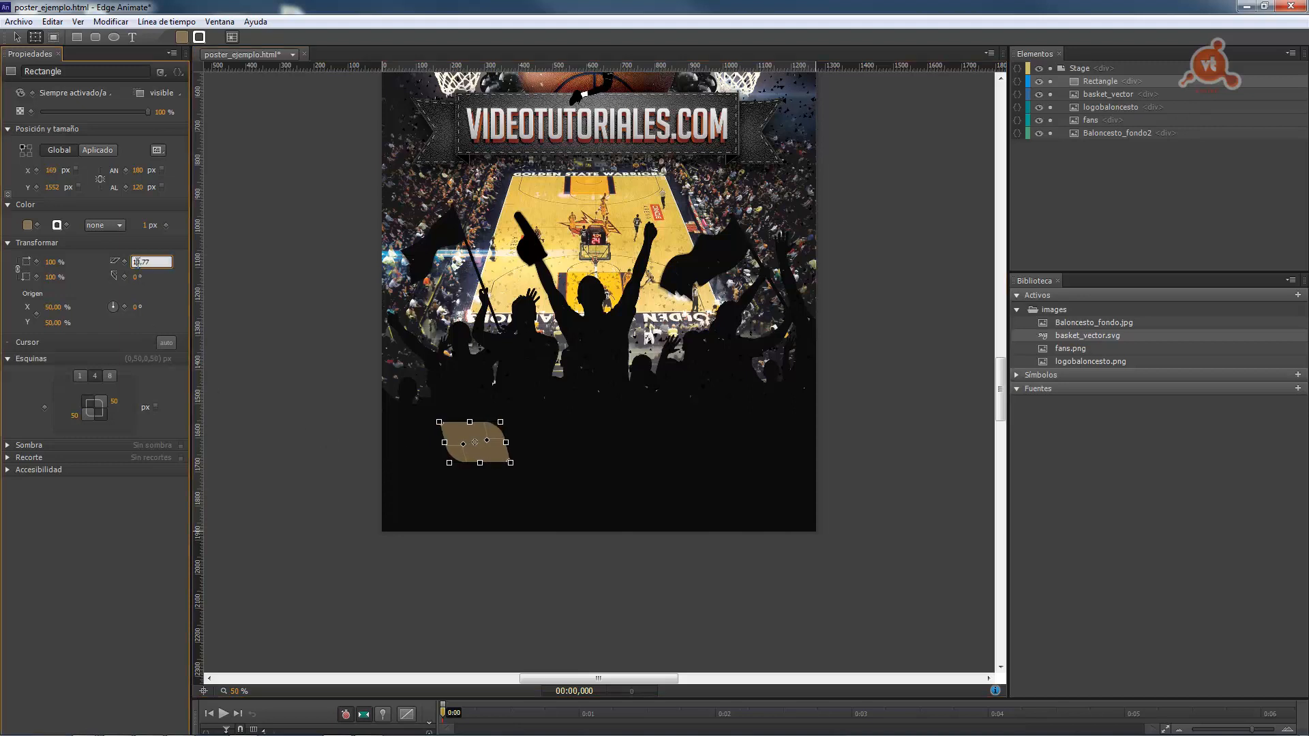
{"action": "left_click_drag", "start_coordinate": [150, 262], "coordinate": [106, 260]}
{"action": "type", "text": "10"}
{"action": "key", "text": "Return"}
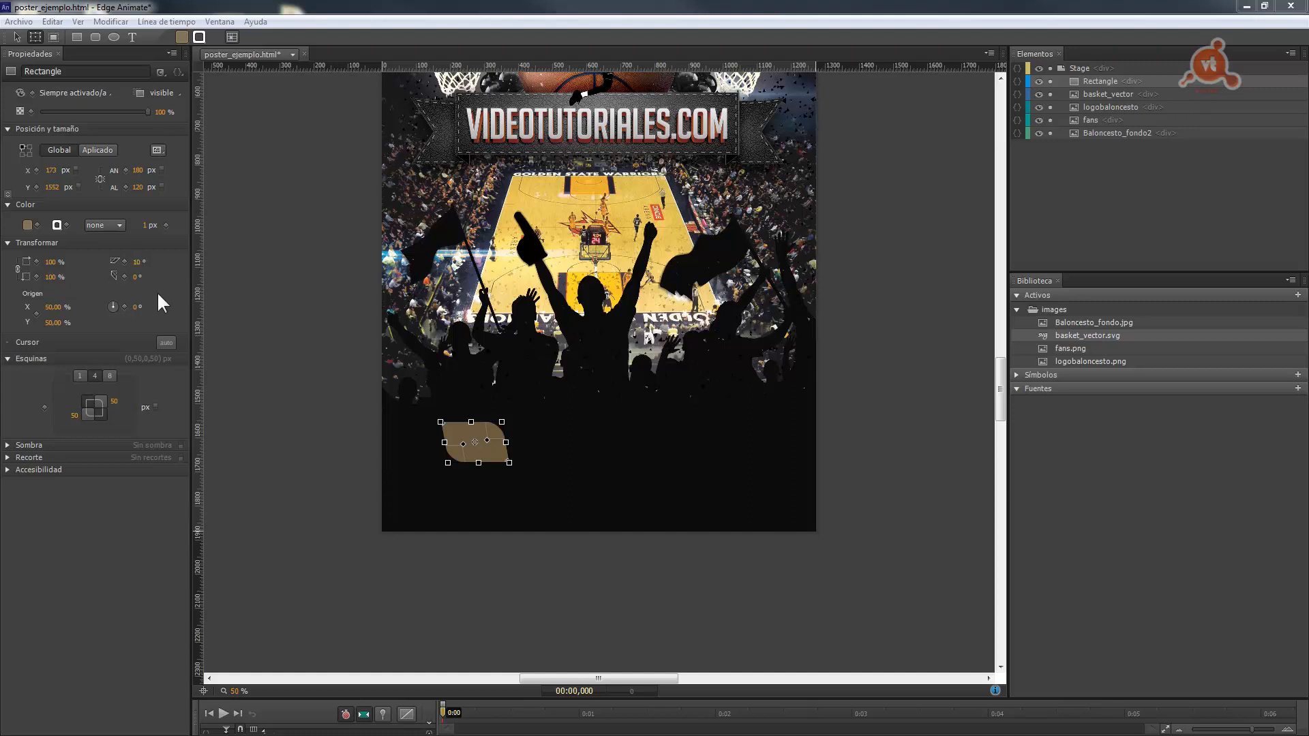
Draw a rounded rectangle about 180 by 108 px beside the skewed brown shape, below the fans
{"action": "left_click", "coordinate": [591, 477]}
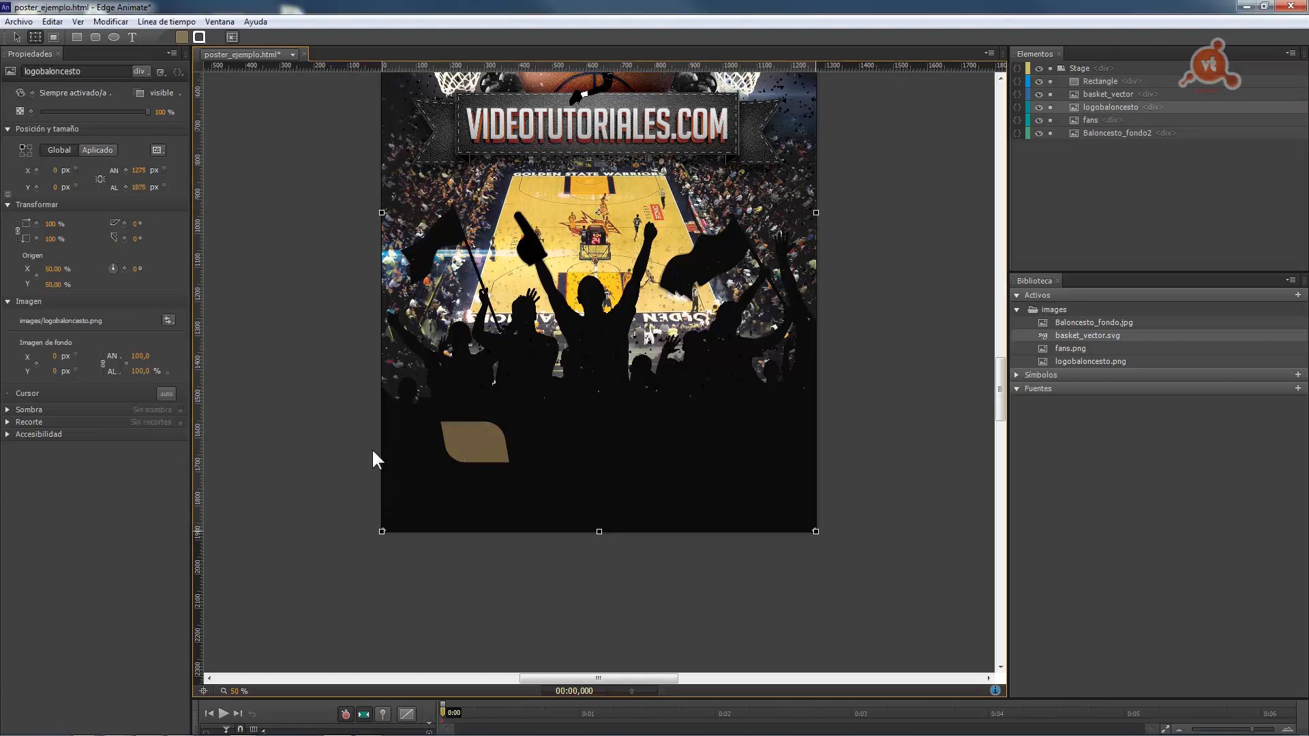
{"action": "left_click", "coordinate": [298, 428]}
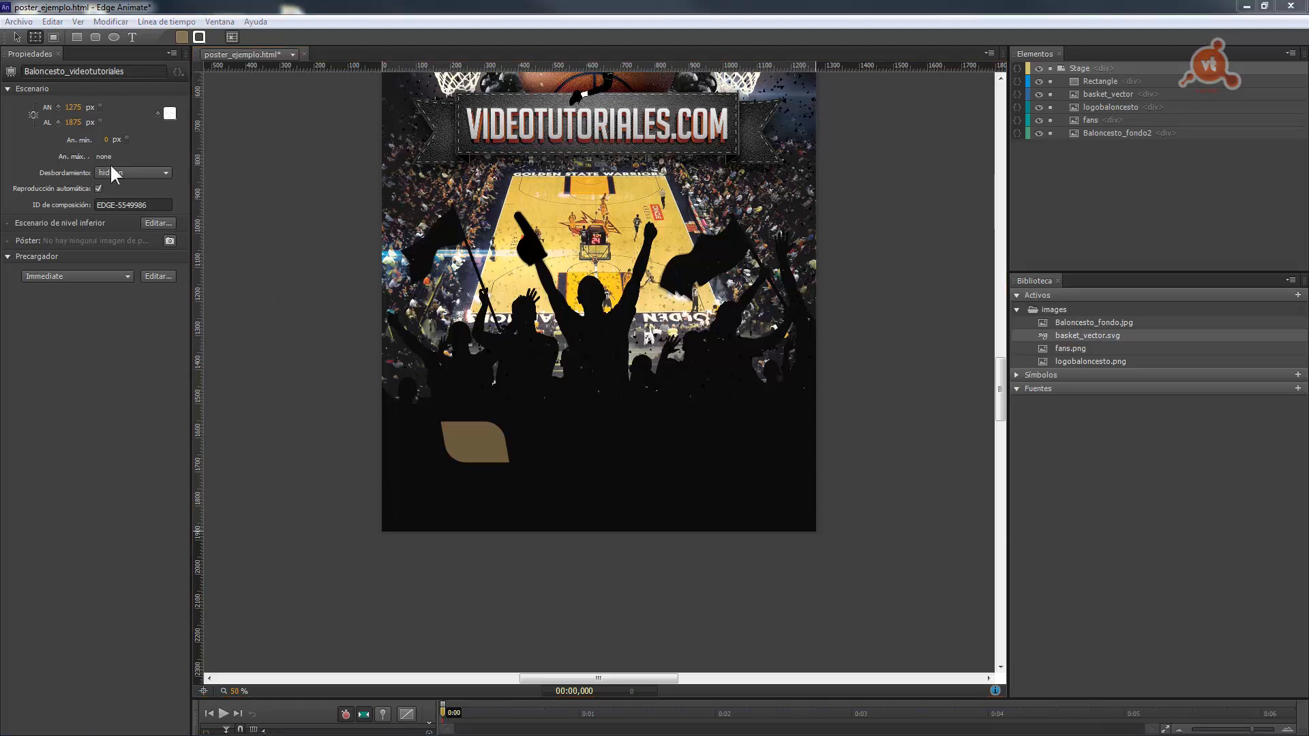
{"action": "left_click", "coordinate": [95, 38]}
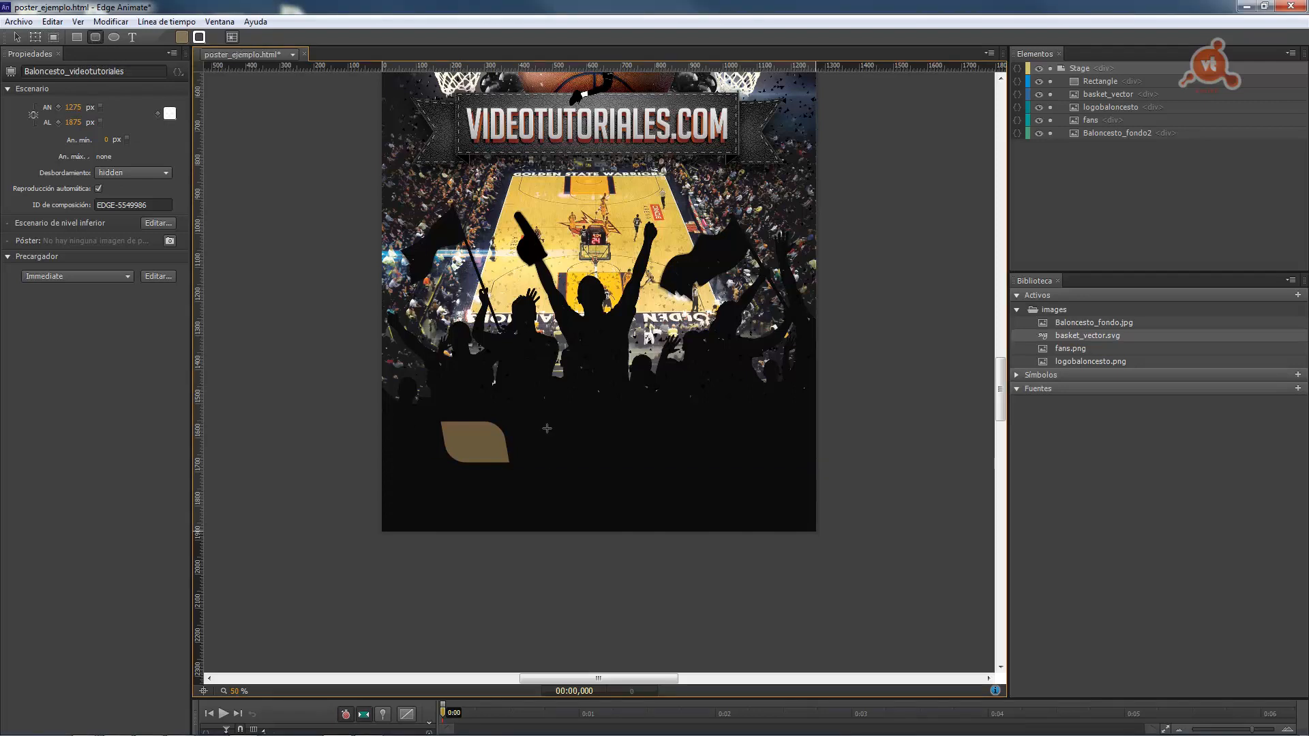
{"action": "left_click_drag", "start_coordinate": [542, 426], "coordinate": [604, 463]}
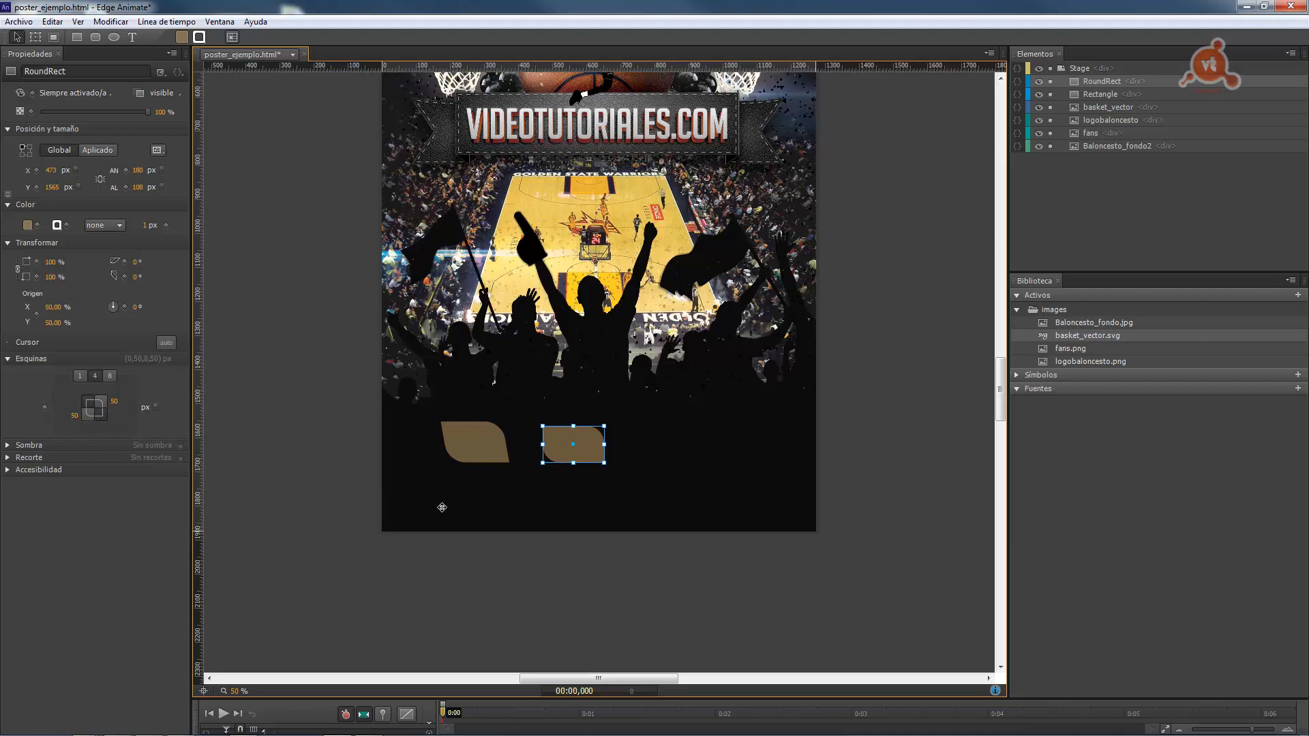
Set the new rounded rectangle's height to 120 px to match the first brown shape
{"action": "left_click", "coordinate": [471, 450]}
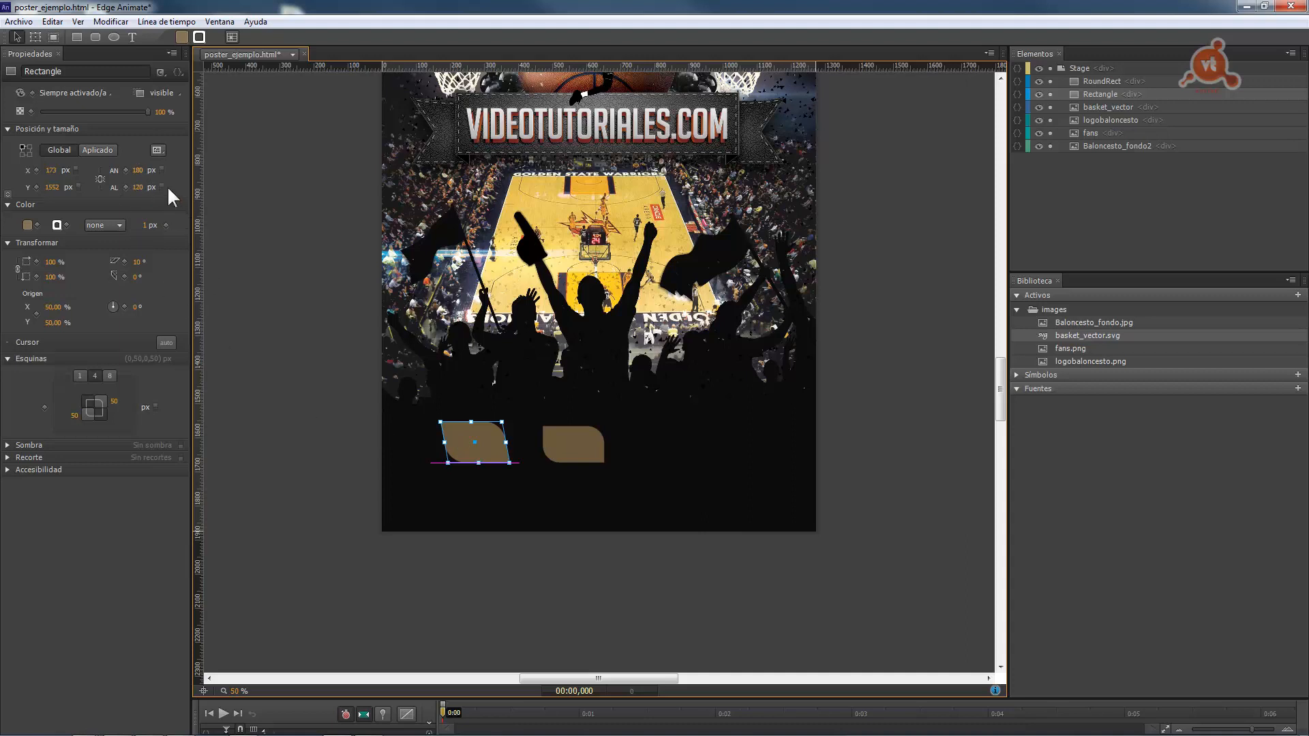
{"action": "left_click", "coordinate": [573, 441]}
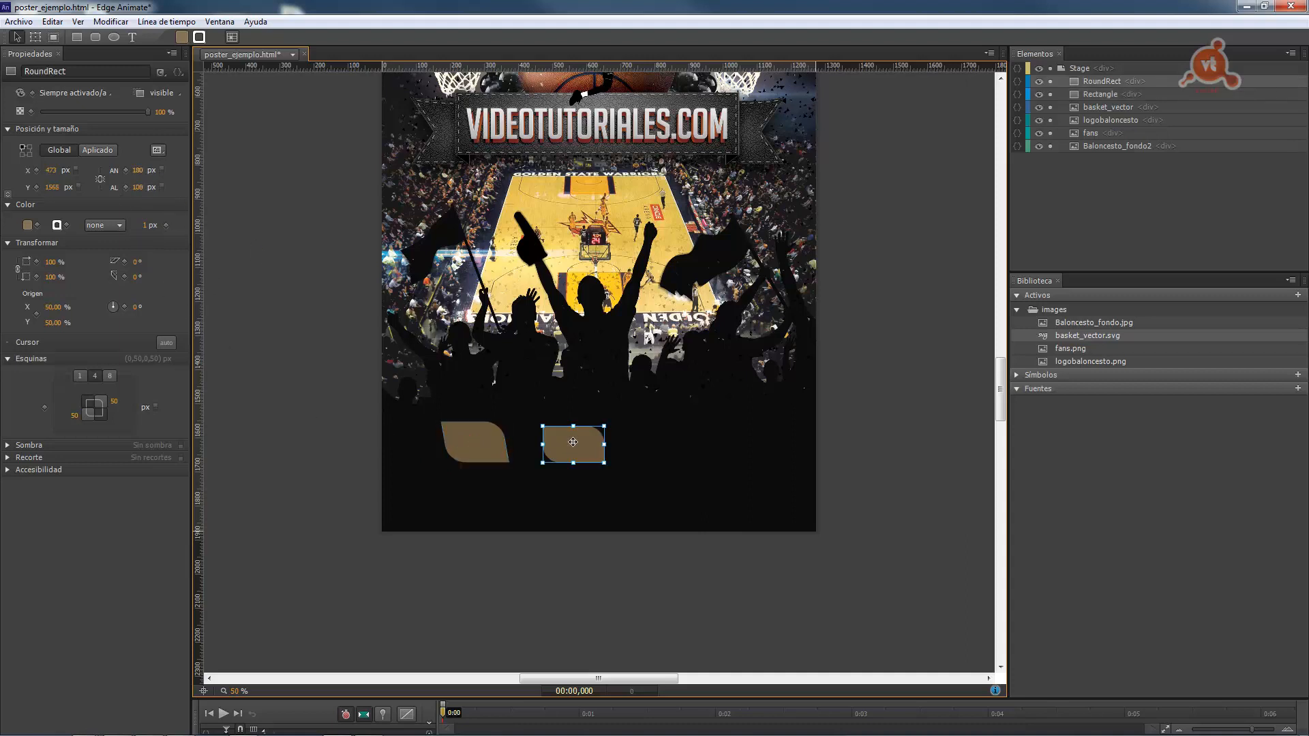
{"action": "left_click", "coordinate": [138, 187]}
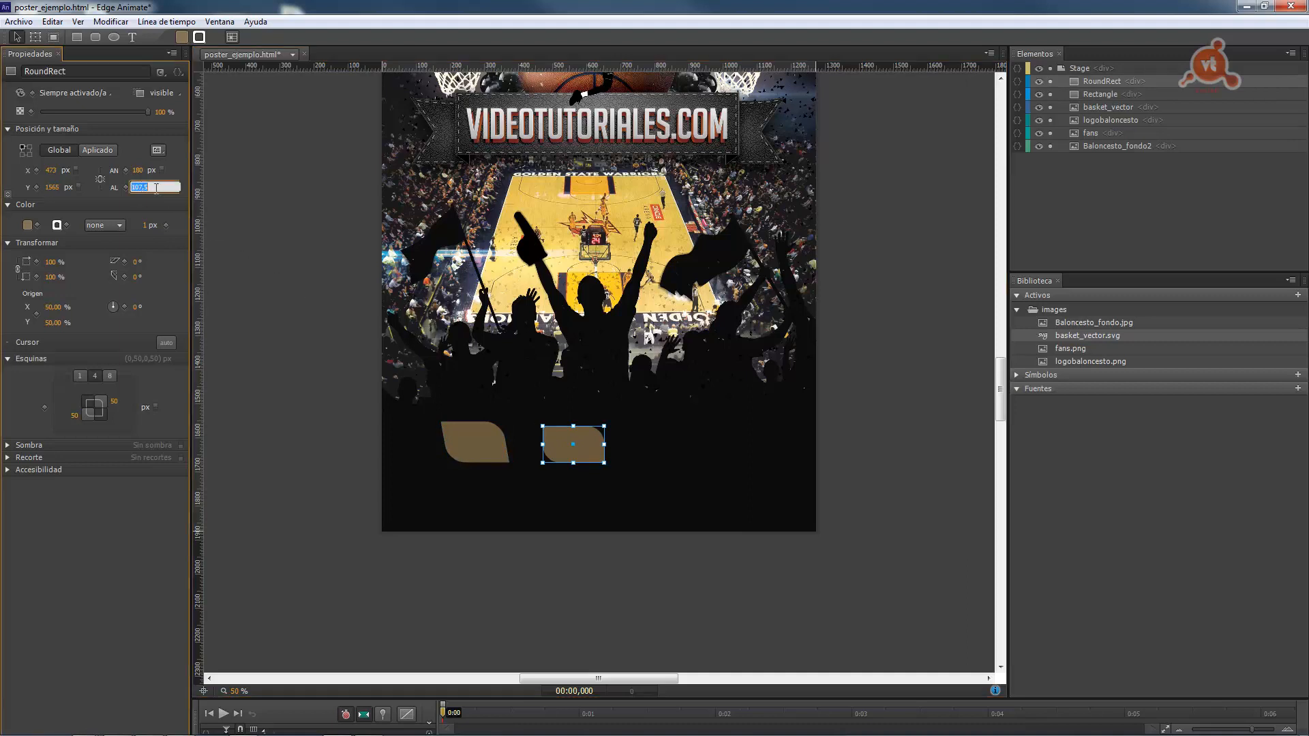
{"action": "type", "text": "120"}
{"action": "key", "text": "Return"}
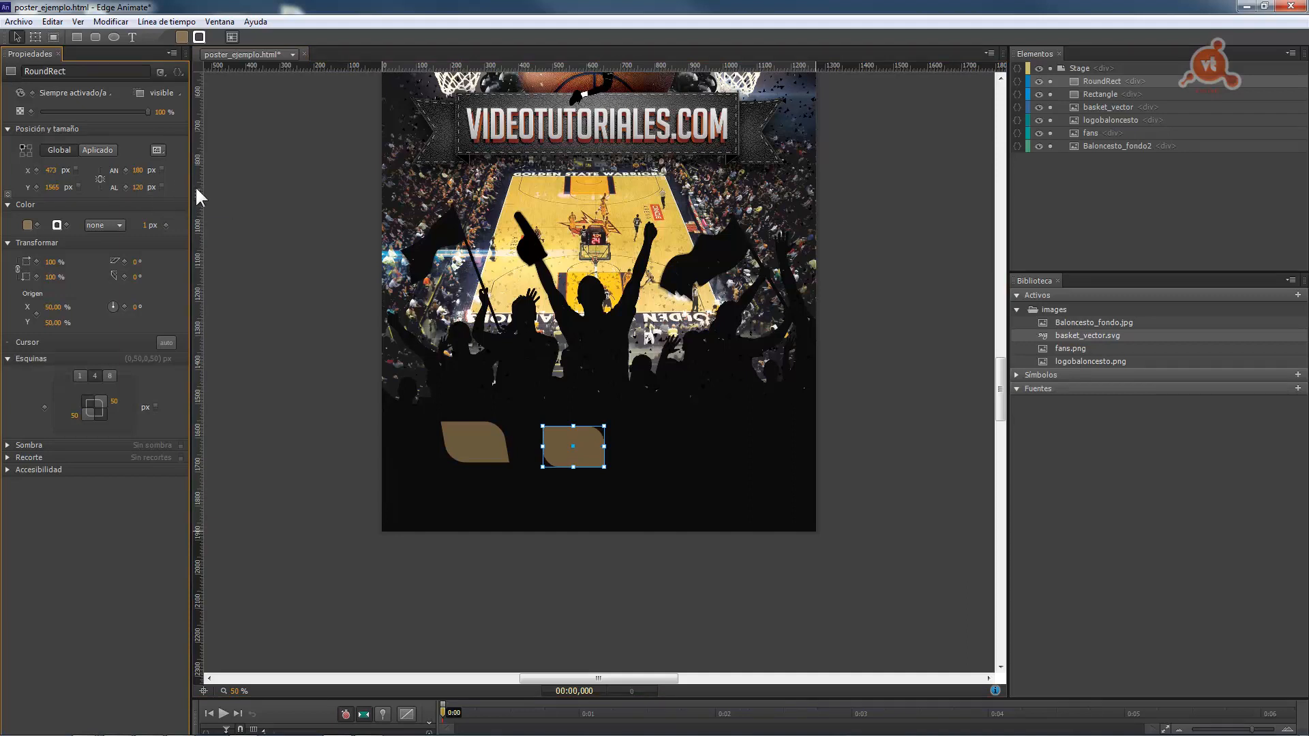
Set the new rounded rectangle's horizontal skew to 10°, matching the first brown shape
{"action": "left_click", "coordinate": [474, 446]}
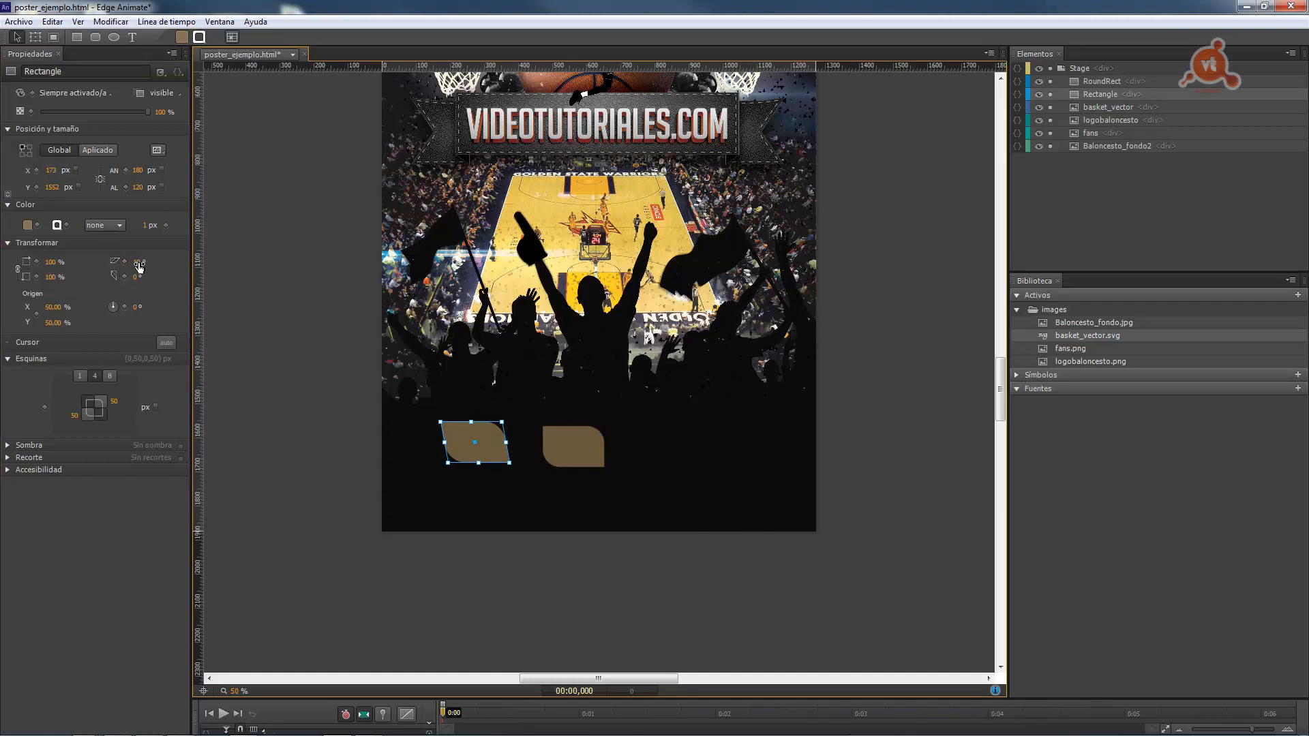
{"action": "left_click", "coordinate": [561, 448]}
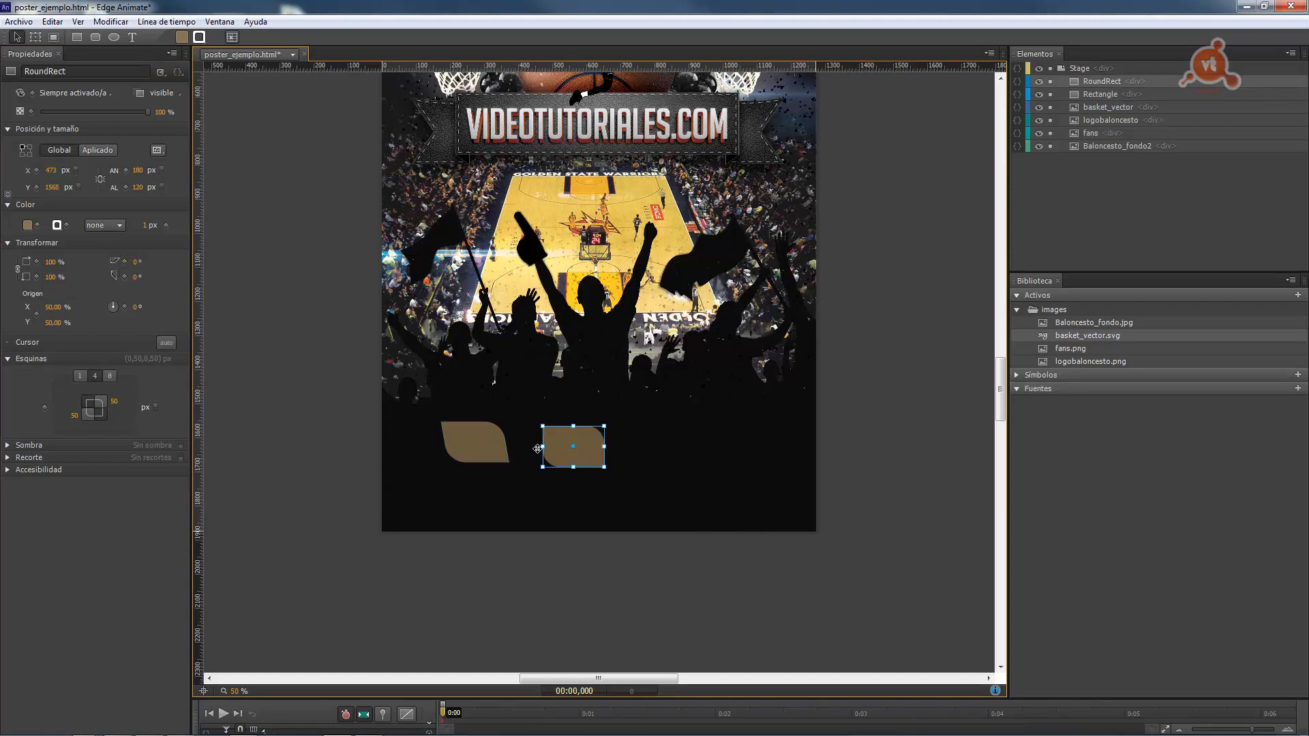
{"action": "left_click", "coordinate": [140, 263]}
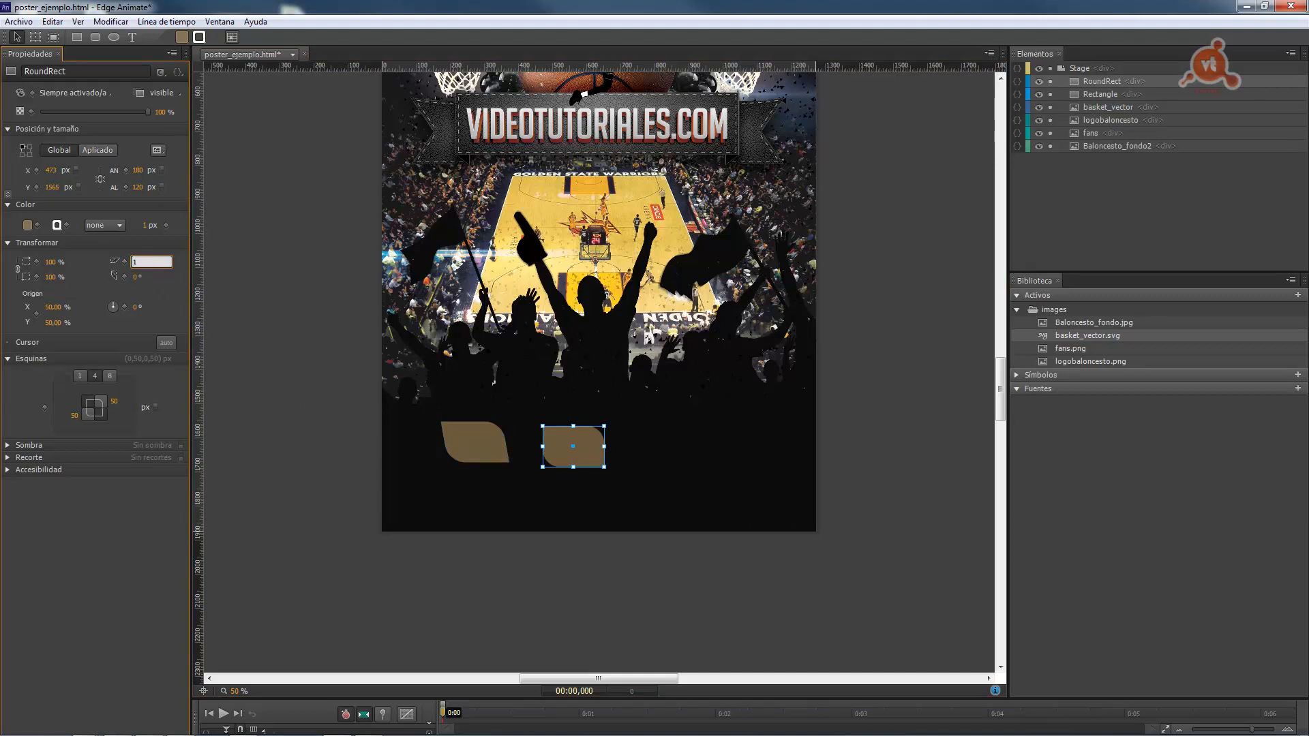
{"action": "type", "text": "10"}
{"action": "key", "text": "Return"}
{"action": "left_click", "coordinate": [554, 584]}
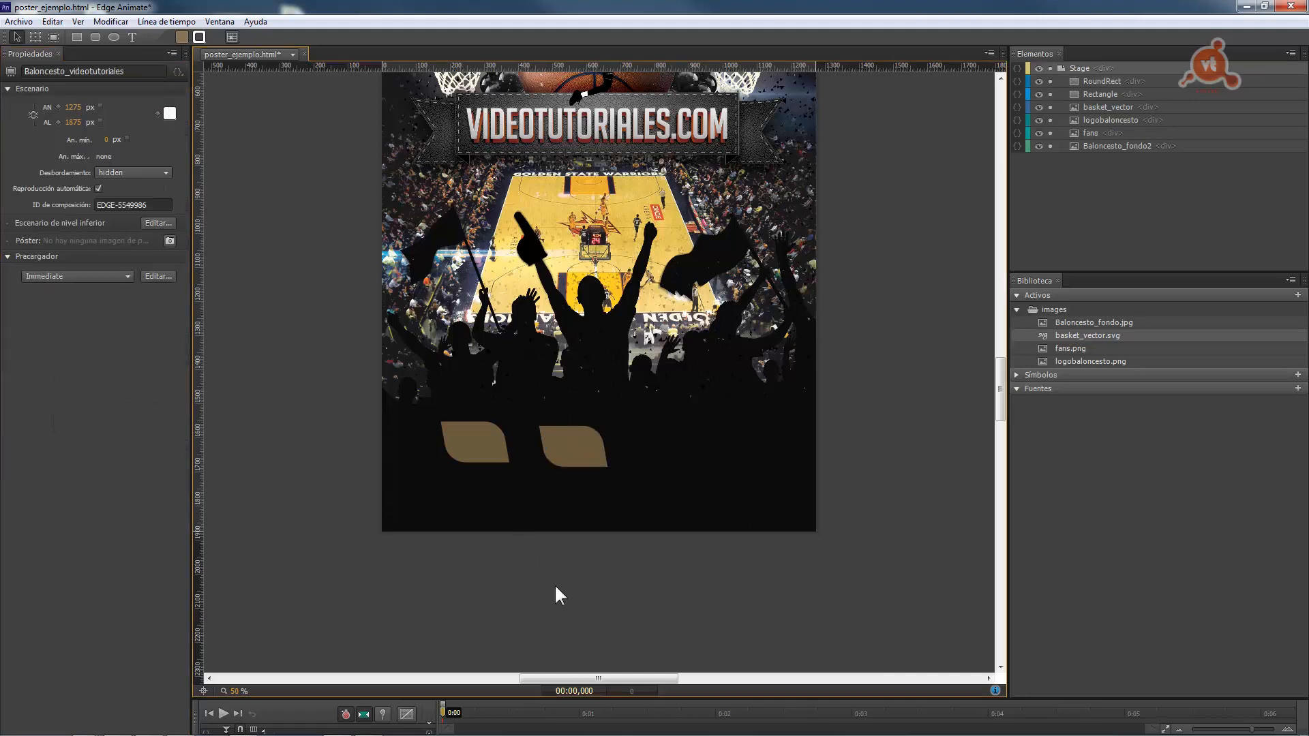
Move the first brown shape slightly down to about X 177, Y 1565 px so it lines up with the second shape
{"action": "left_click", "coordinate": [474, 443]}
{"action": "left_click_drag", "start_coordinate": [474, 444], "coordinate": [476, 447]}
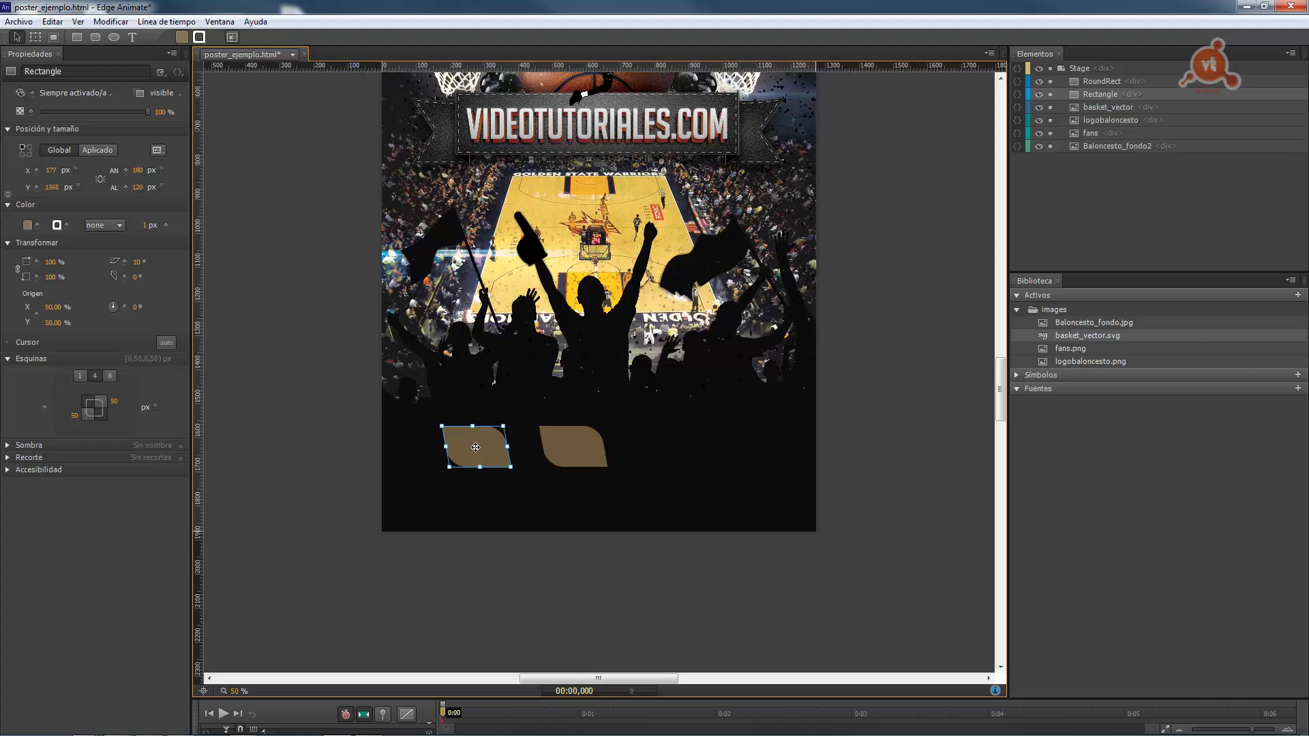
{"action": "left_click", "coordinate": [578, 451]}
{"action": "left_click", "coordinate": [538, 571]}
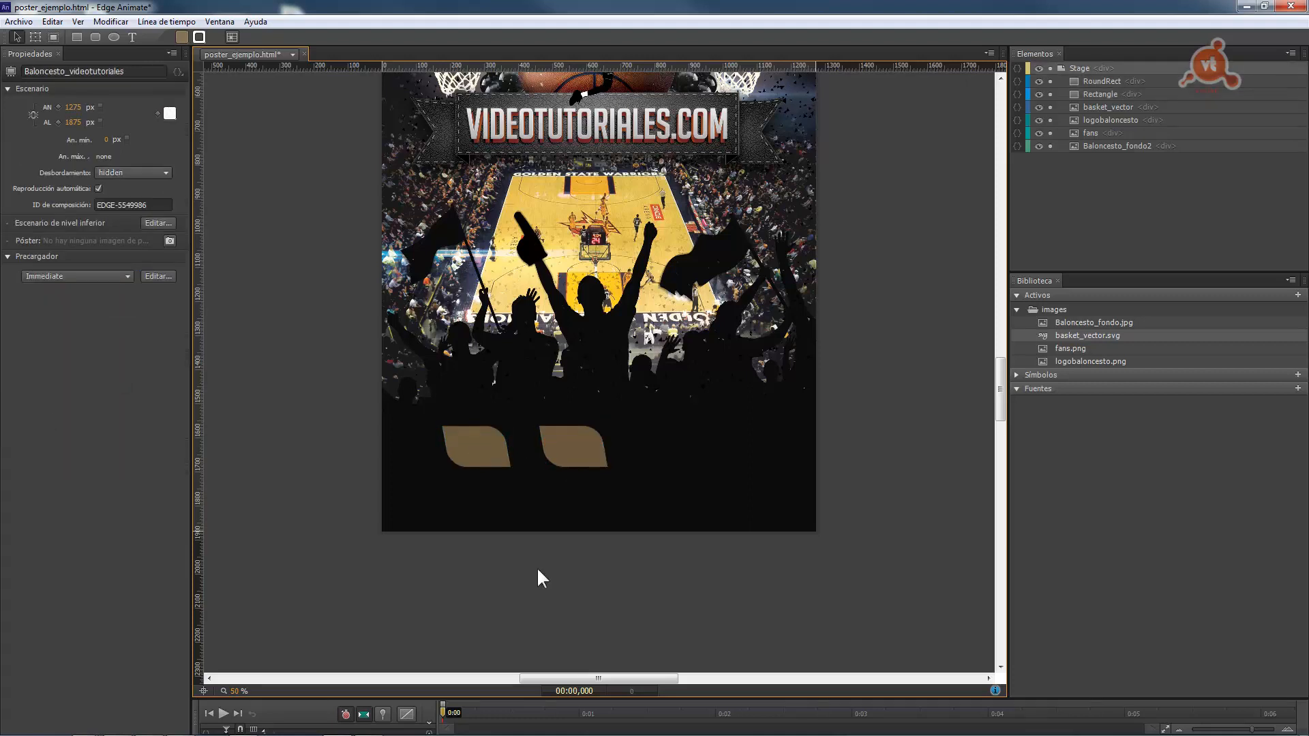
{"action": "left_click", "coordinate": [468, 444]}
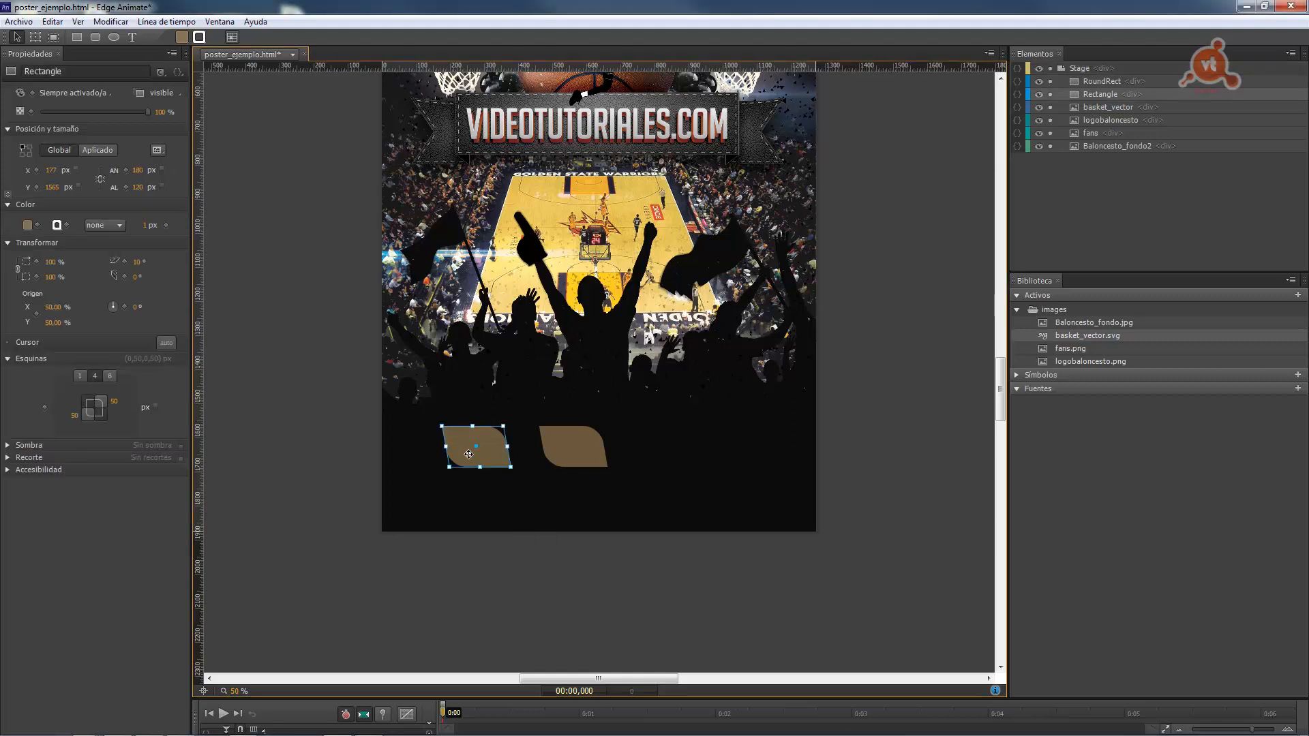
{"action": "left_click", "coordinate": [52, 22]}
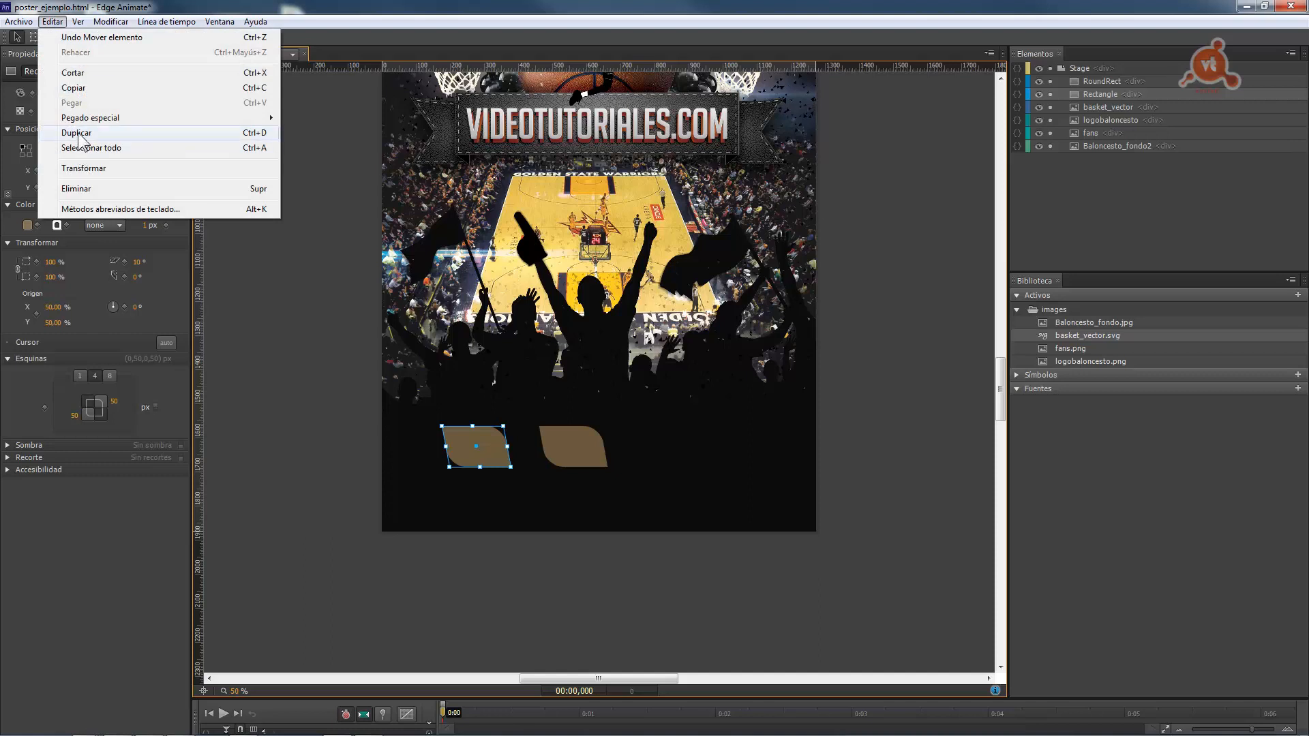
{"action": "left_click", "coordinate": [264, 461]}
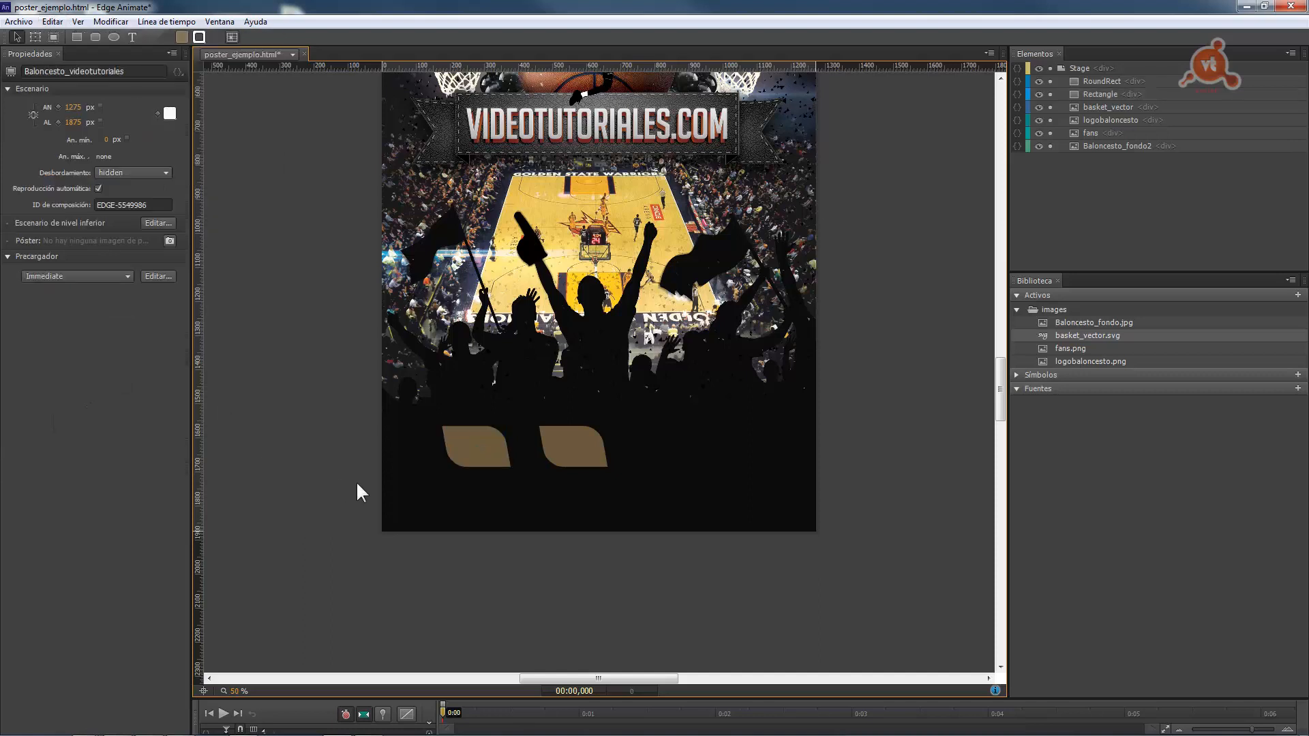
{"action": "left_click", "coordinate": [578, 450]}
{"action": "left_click", "coordinate": [467, 449]}
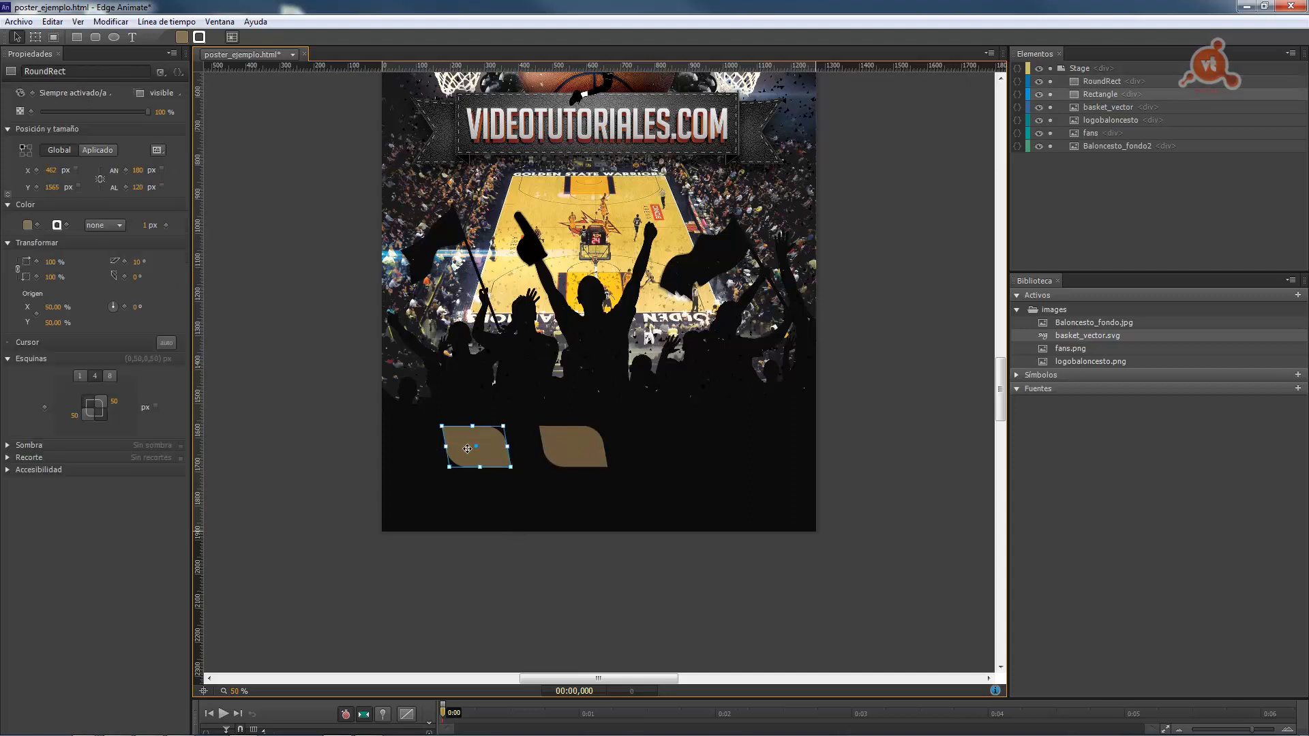
{"action": "left_click", "coordinate": [574, 453]}
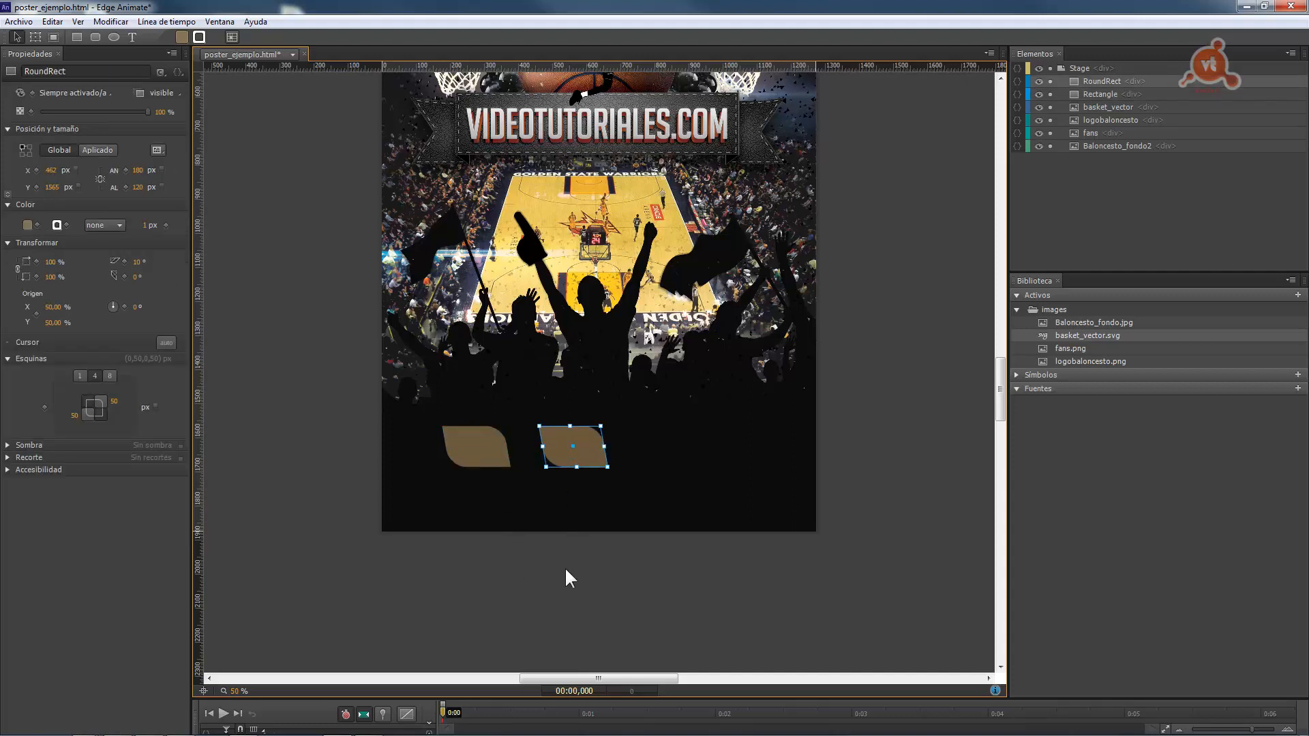
{"action": "left_click", "coordinate": [475, 447]}
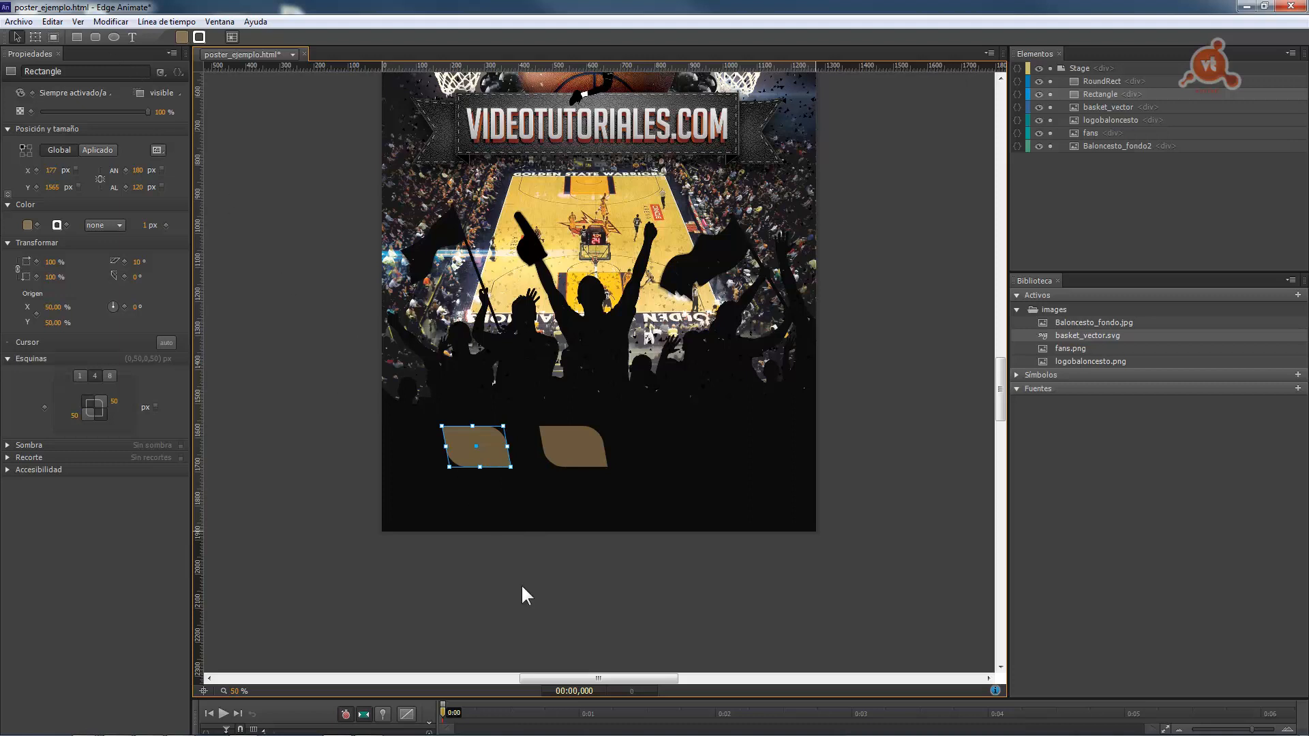
{"action": "left_click", "coordinate": [573, 446]}
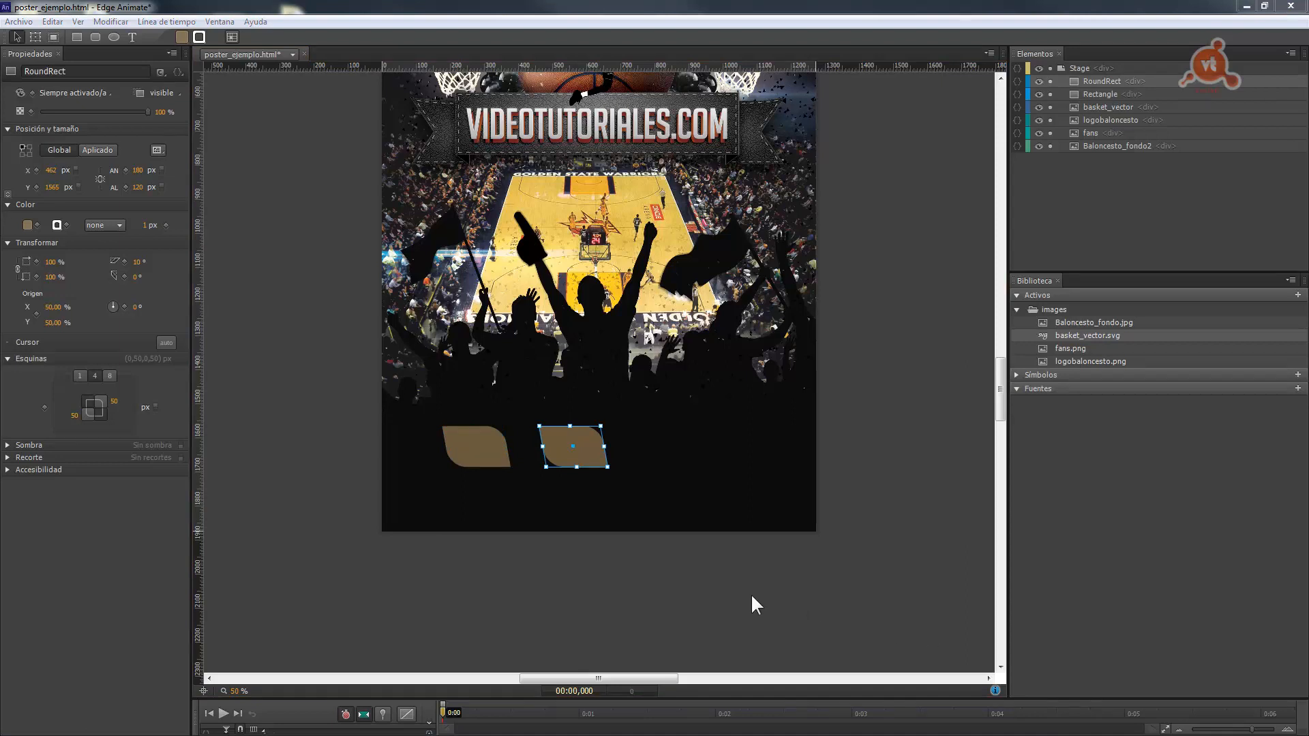
{"action": "left_click", "coordinate": [482, 448]}
Change the fill colour of the second skewed shape, the rounded rectangle, to #a77159
{"action": "left_click", "coordinate": [595, 454]}
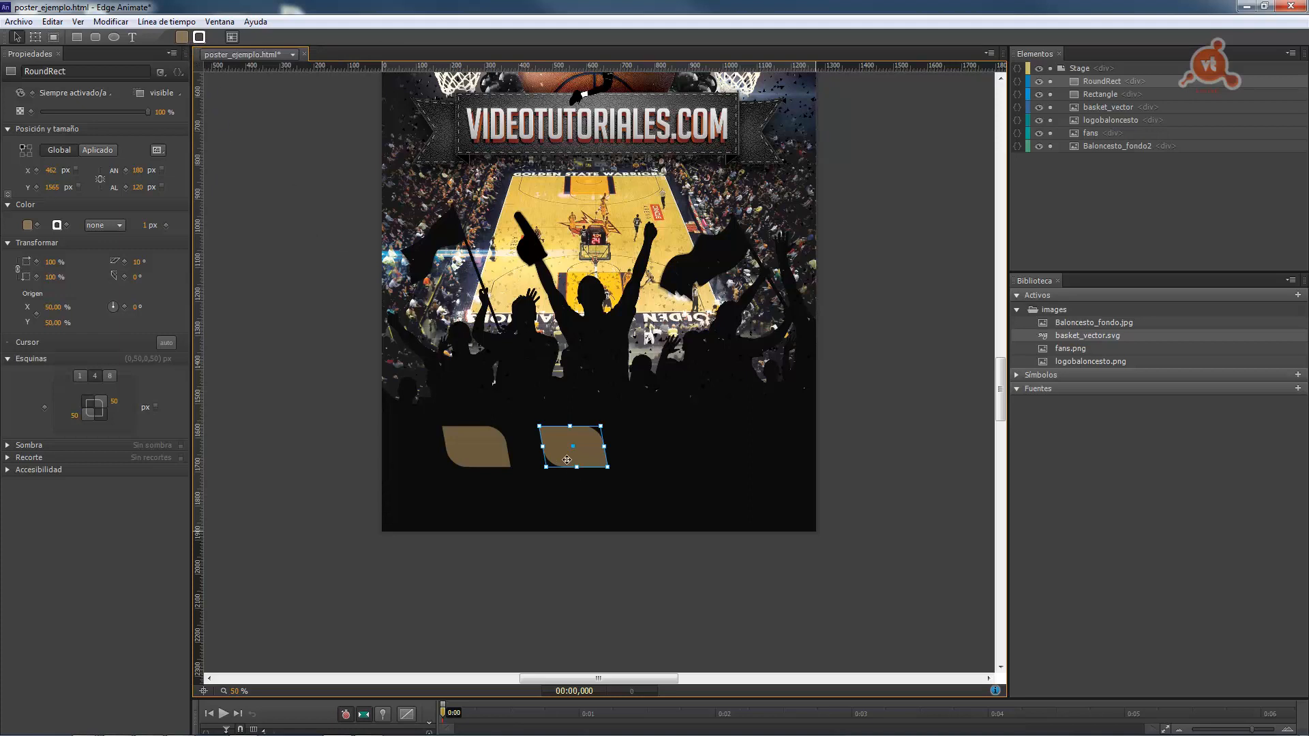
{"action": "left_click", "coordinate": [183, 35]}
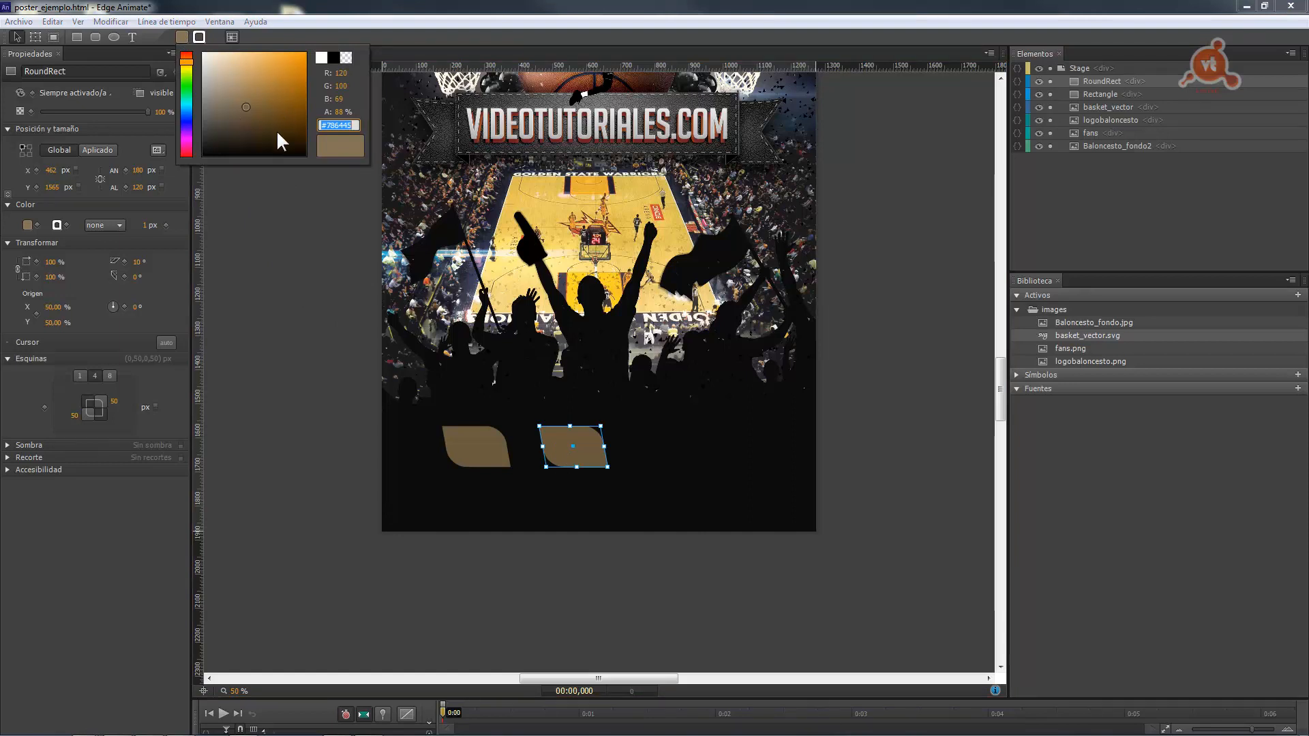
{"action": "left_click", "coordinate": [268, 217]}
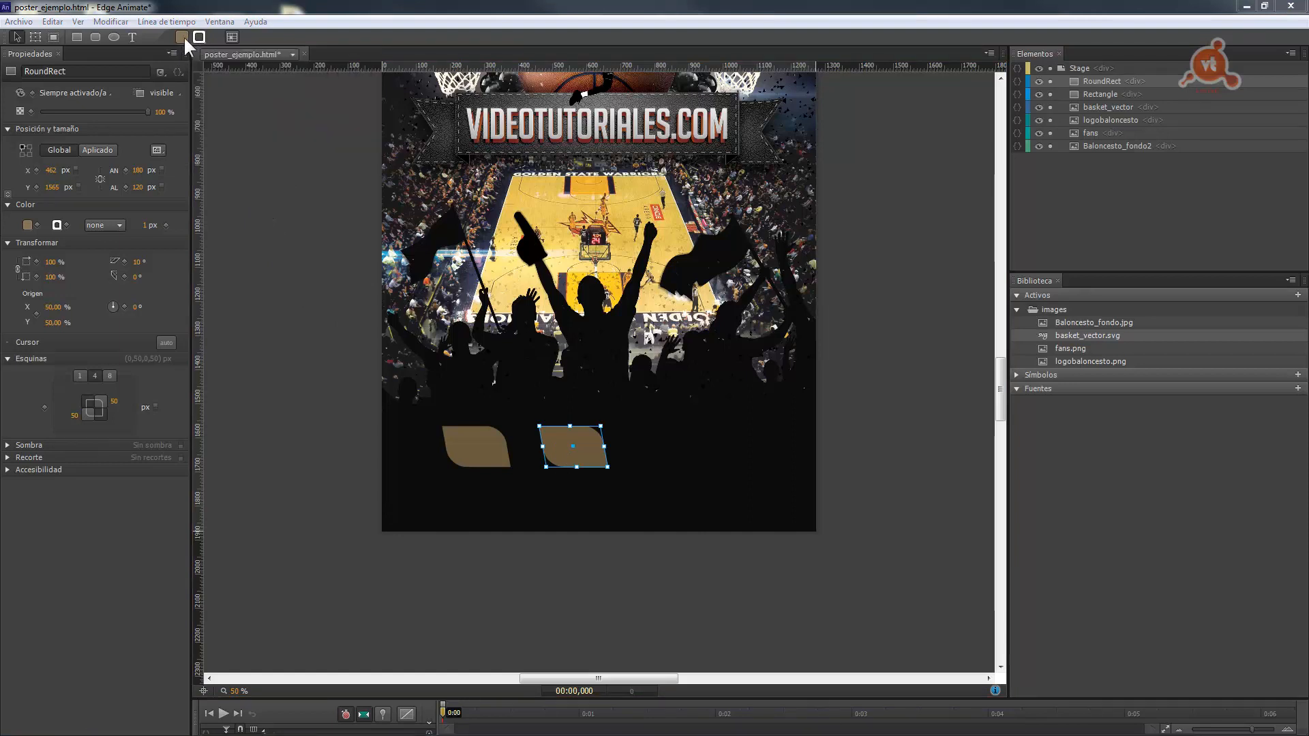
{"action": "left_click", "coordinate": [27, 224]}
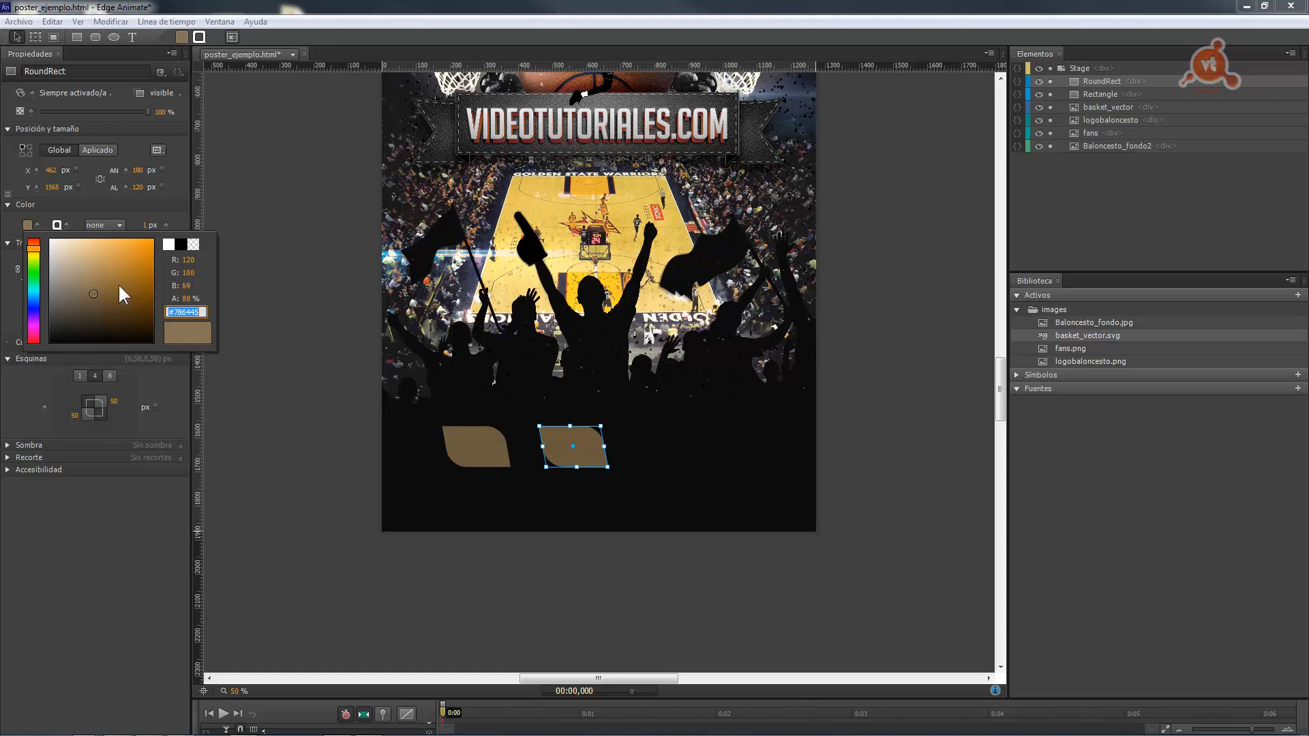
{"action": "left_click", "coordinate": [360, 535]}
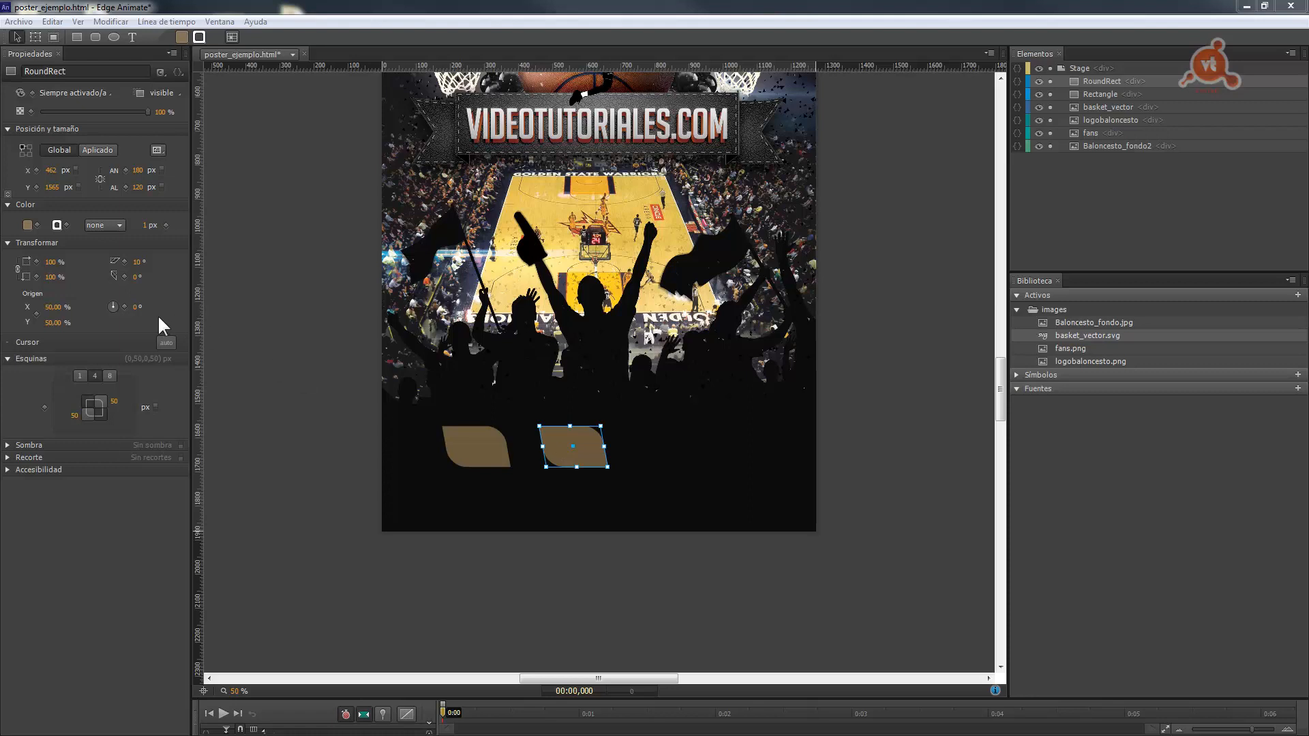
{"action": "left_click", "coordinate": [28, 224]}
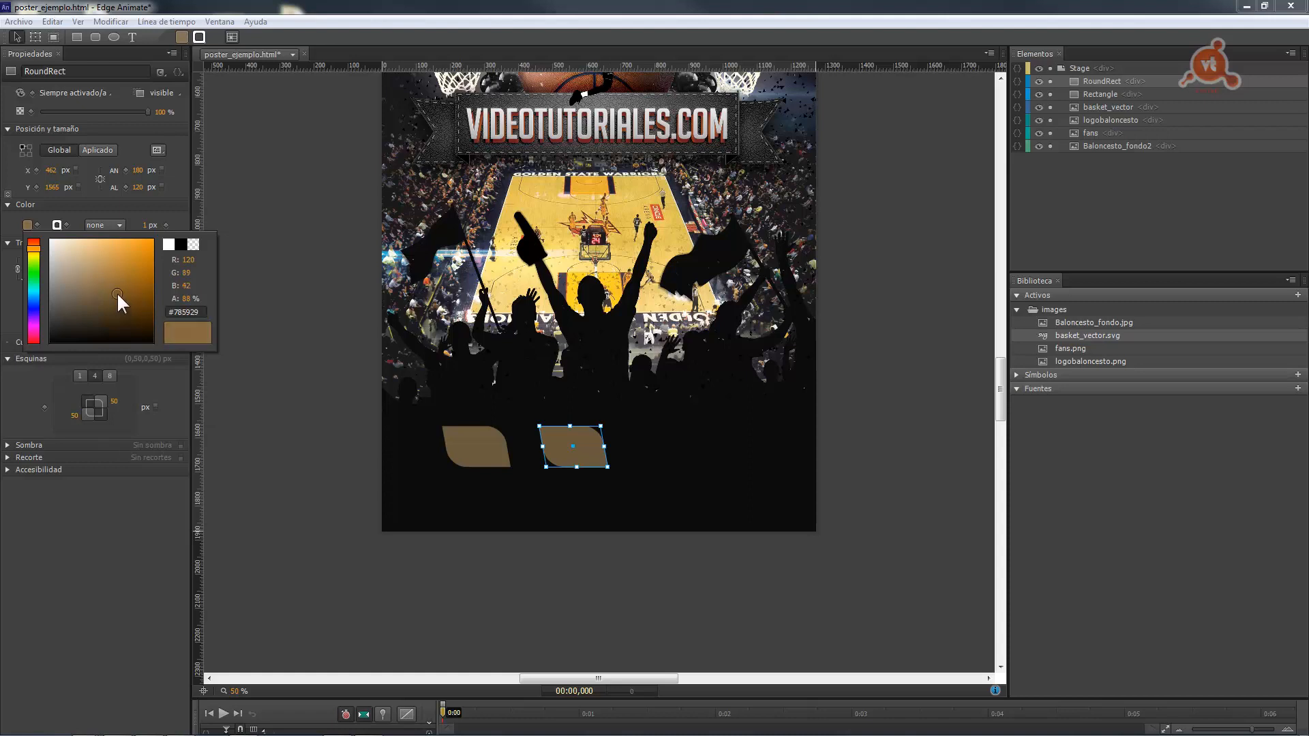
{"action": "left_click", "coordinate": [127, 279]}
{"action": "left_click", "coordinate": [133, 289]}
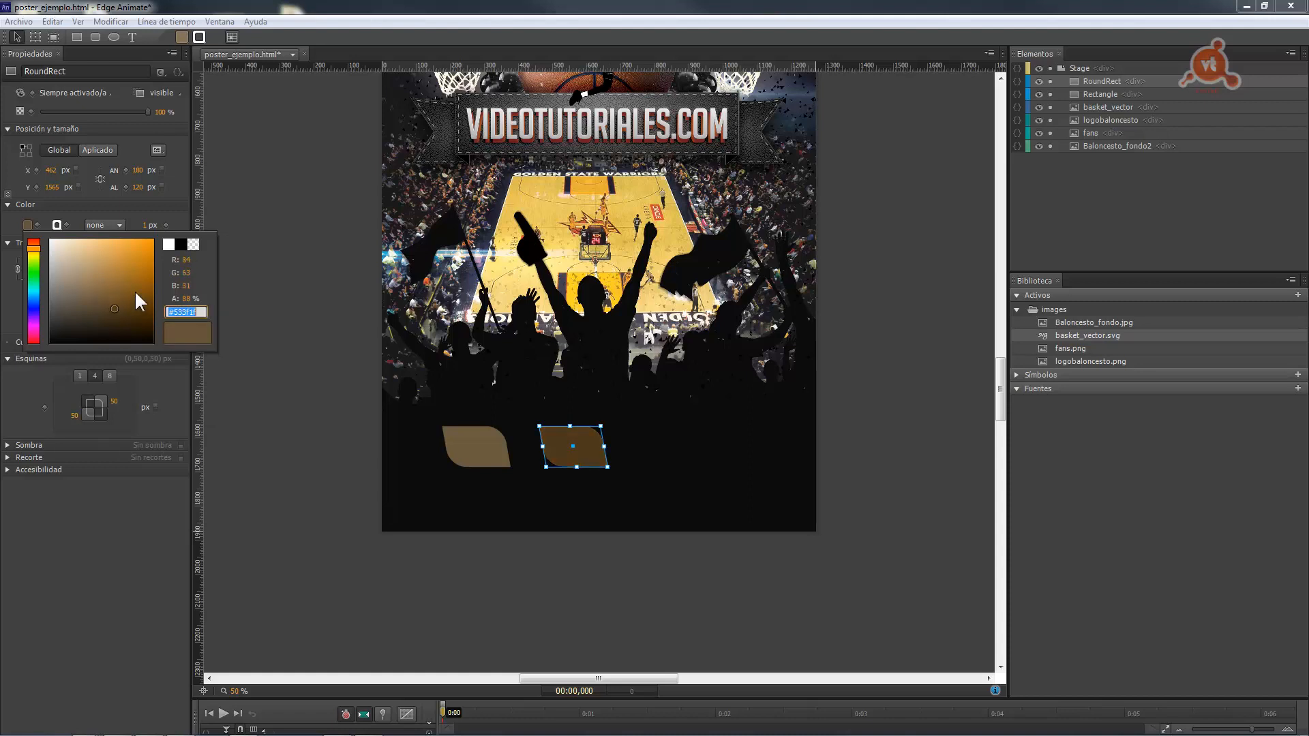
{"action": "left_click", "coordinate": [137, 275]}
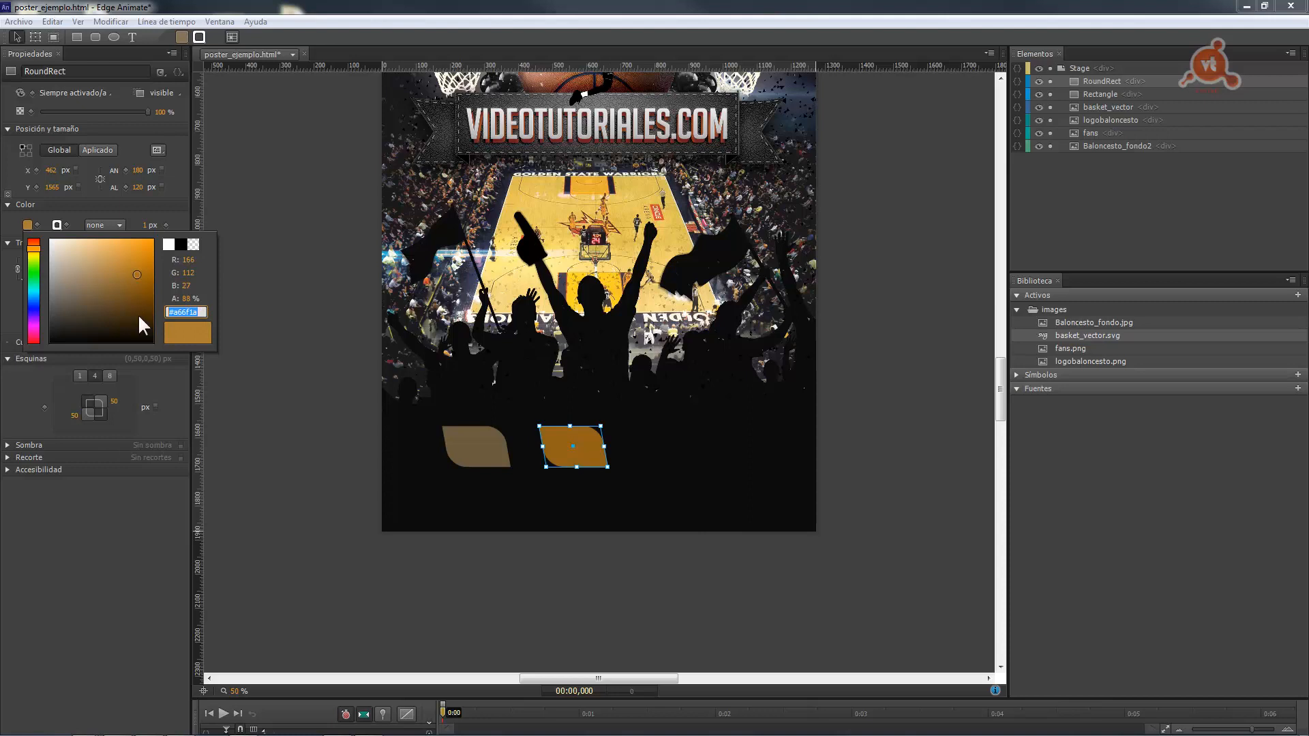
{"action": "type", "text": "#a77159"}
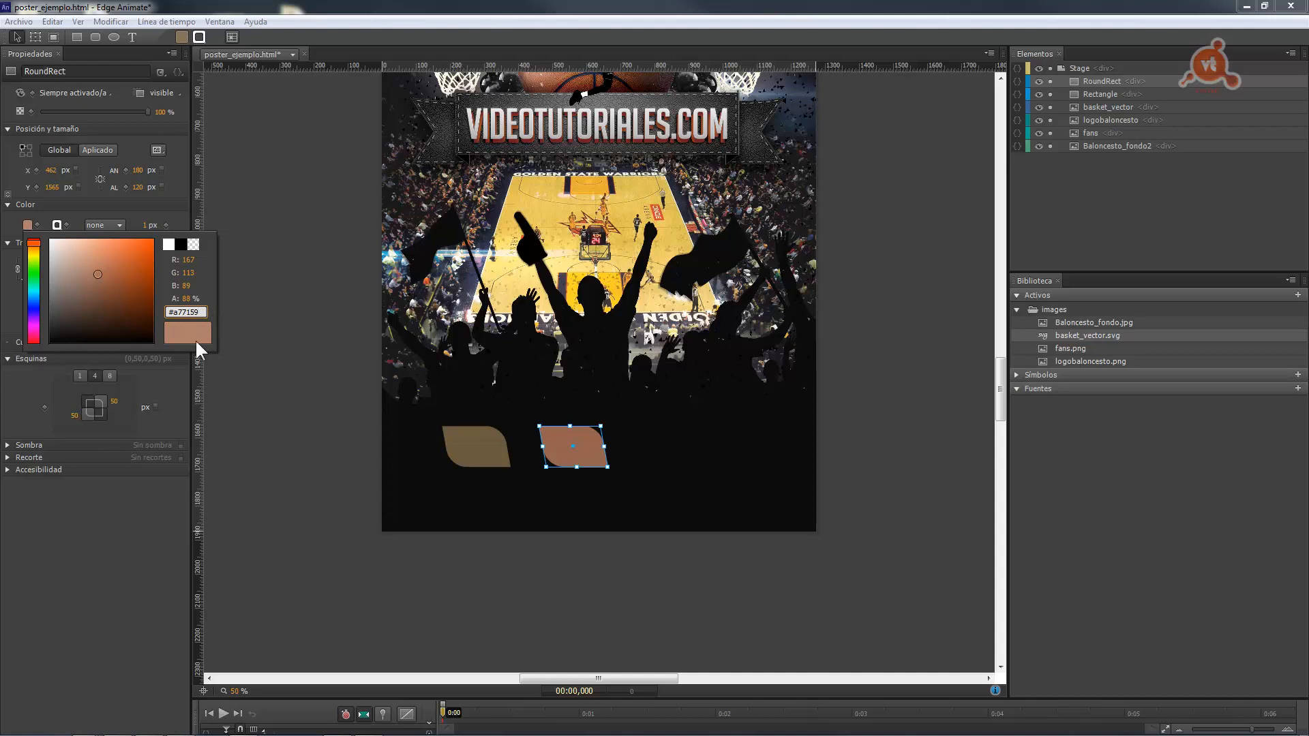
{"action": "left_click", "coordinate": [692, 505]}
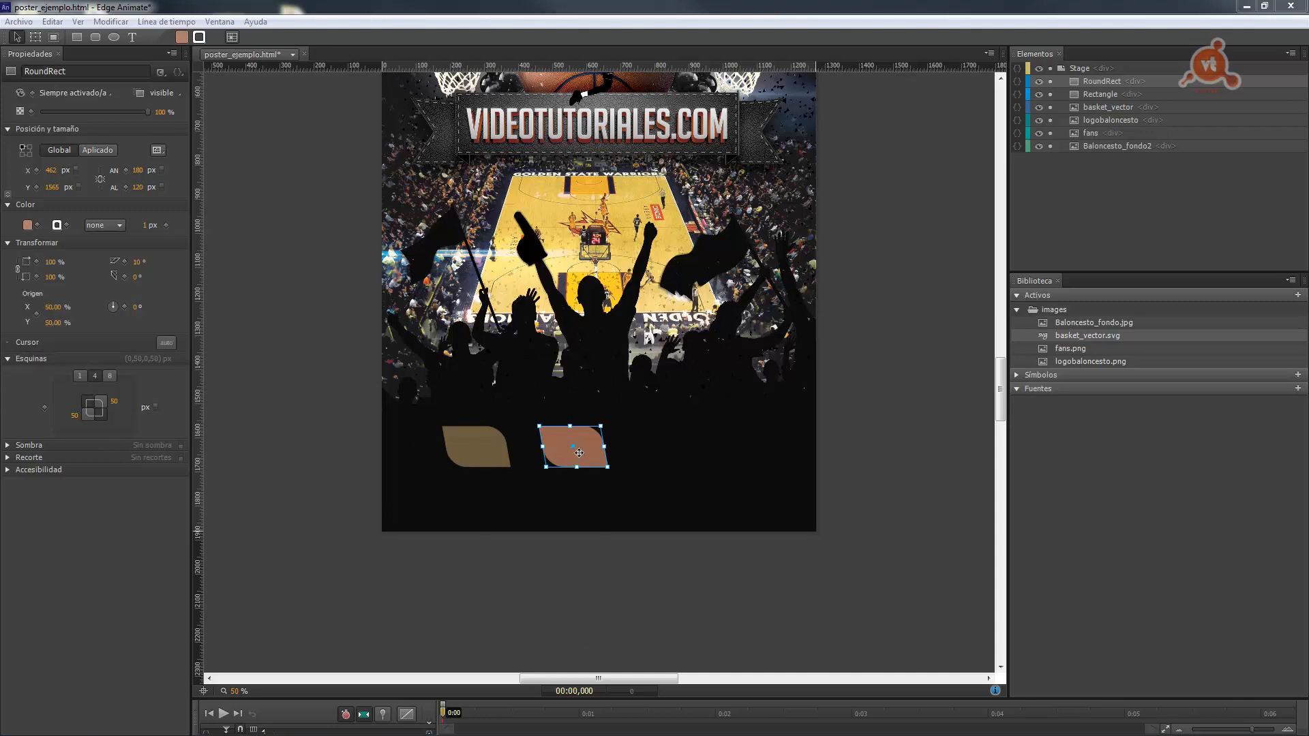
Give both skewed shapes below the fans a solid border 2 px wide
{"action": "left_click", "coordinate": [482, 455], "text": "shift"}
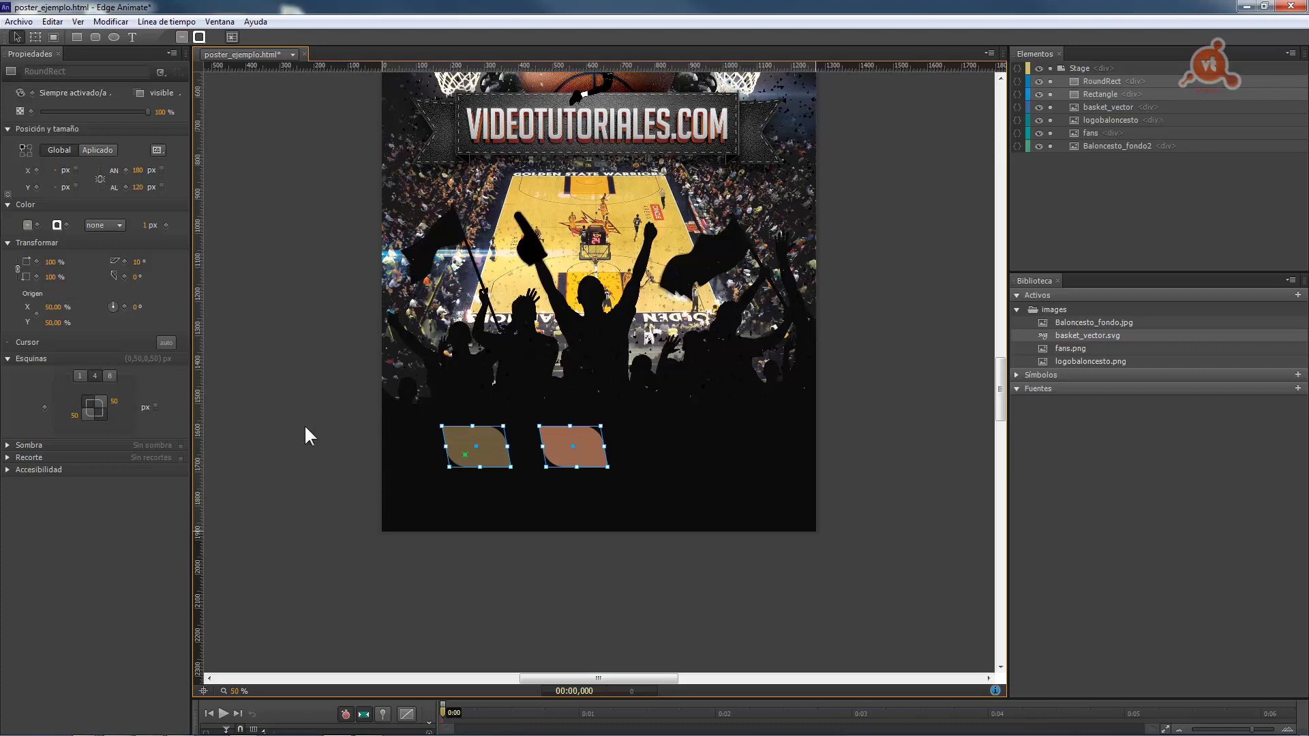
{"action": "left_click", "coordinate": [57, 225]}
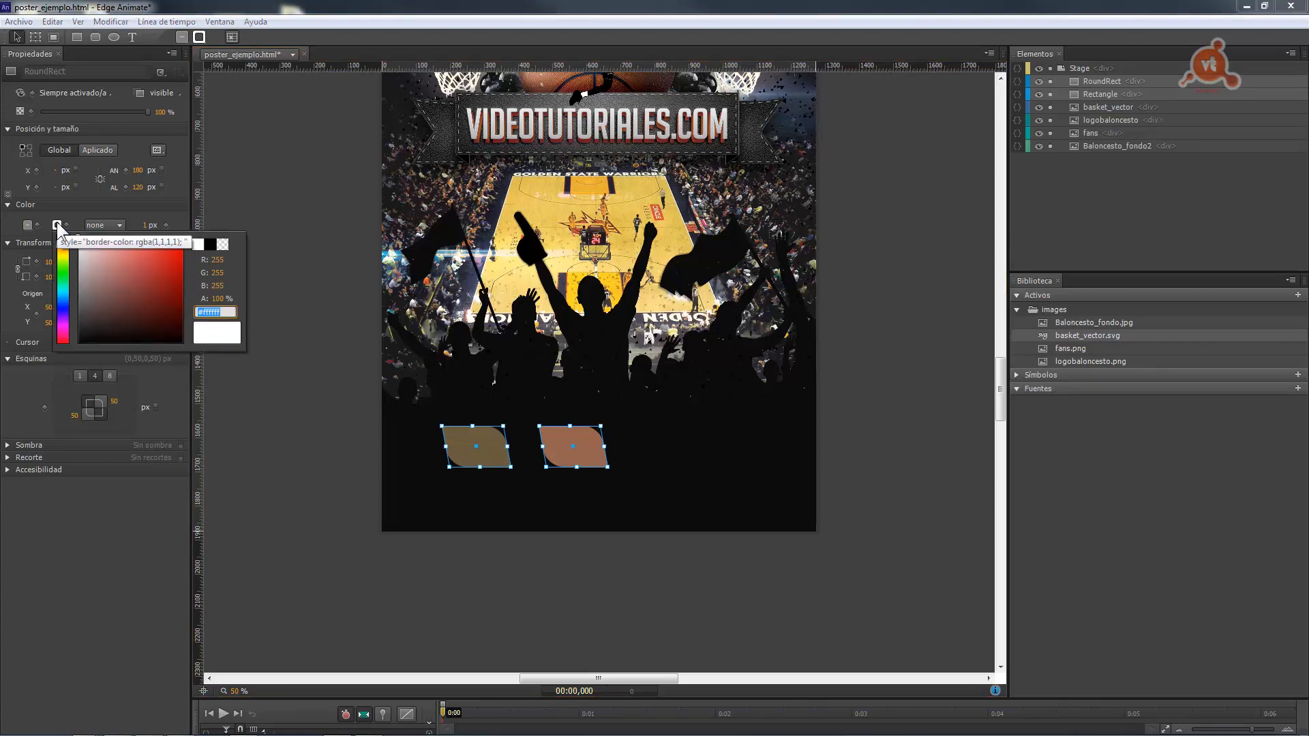
{"action": "left_click", "coordinate": [56, 221]}
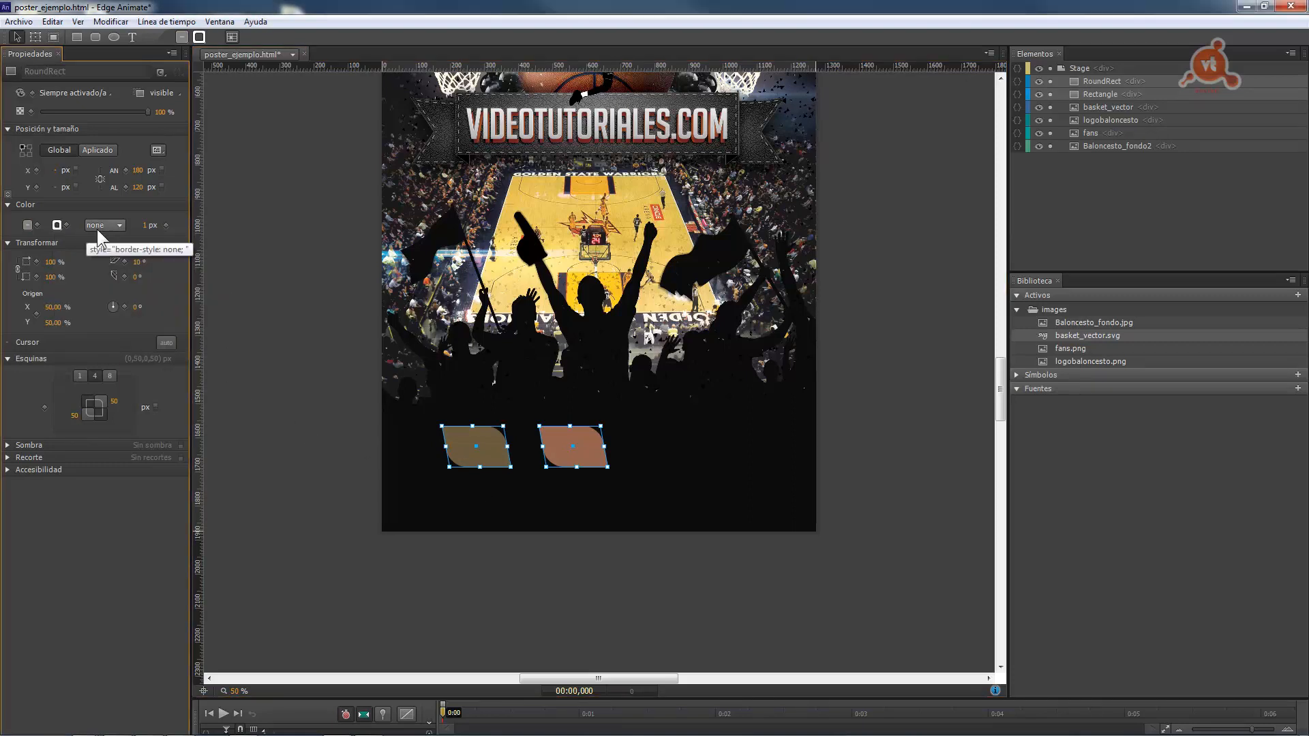
{"action": "left_click", "coordinate": [120, 225]}
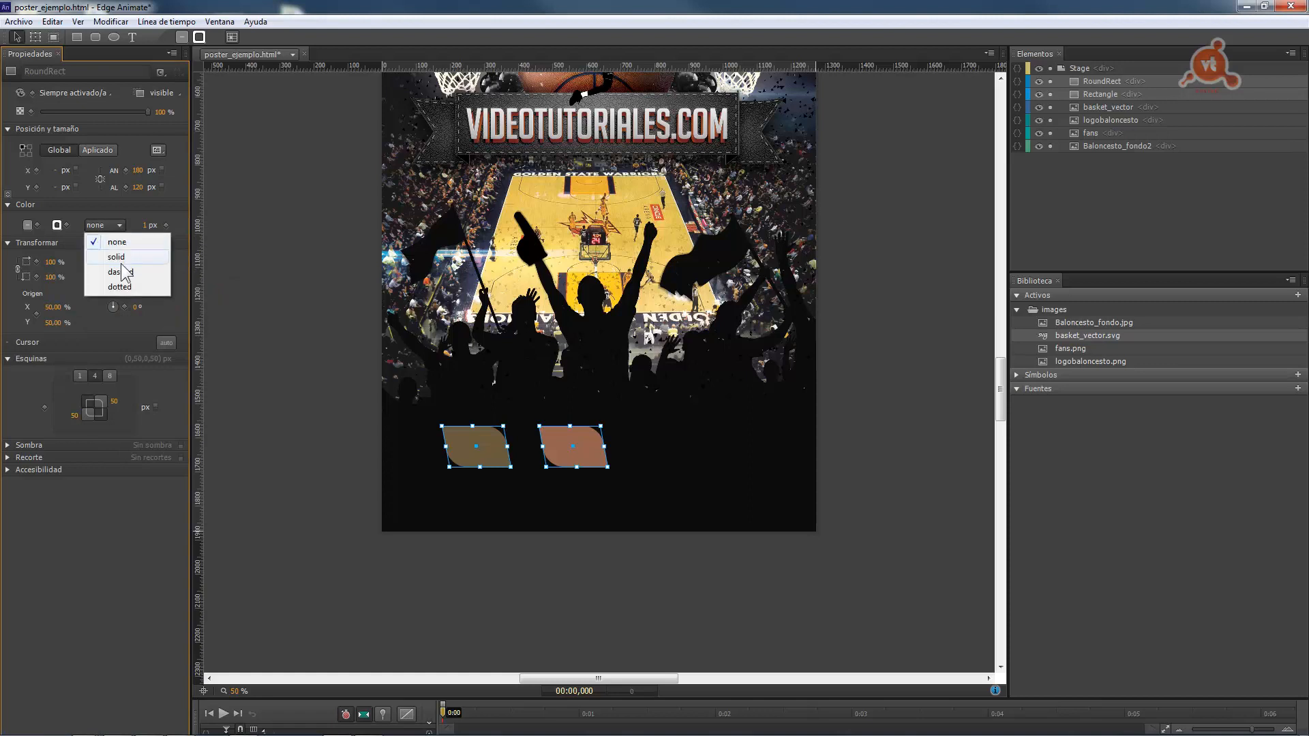
{"action": "left_click", "coordinate": [116, 258]}
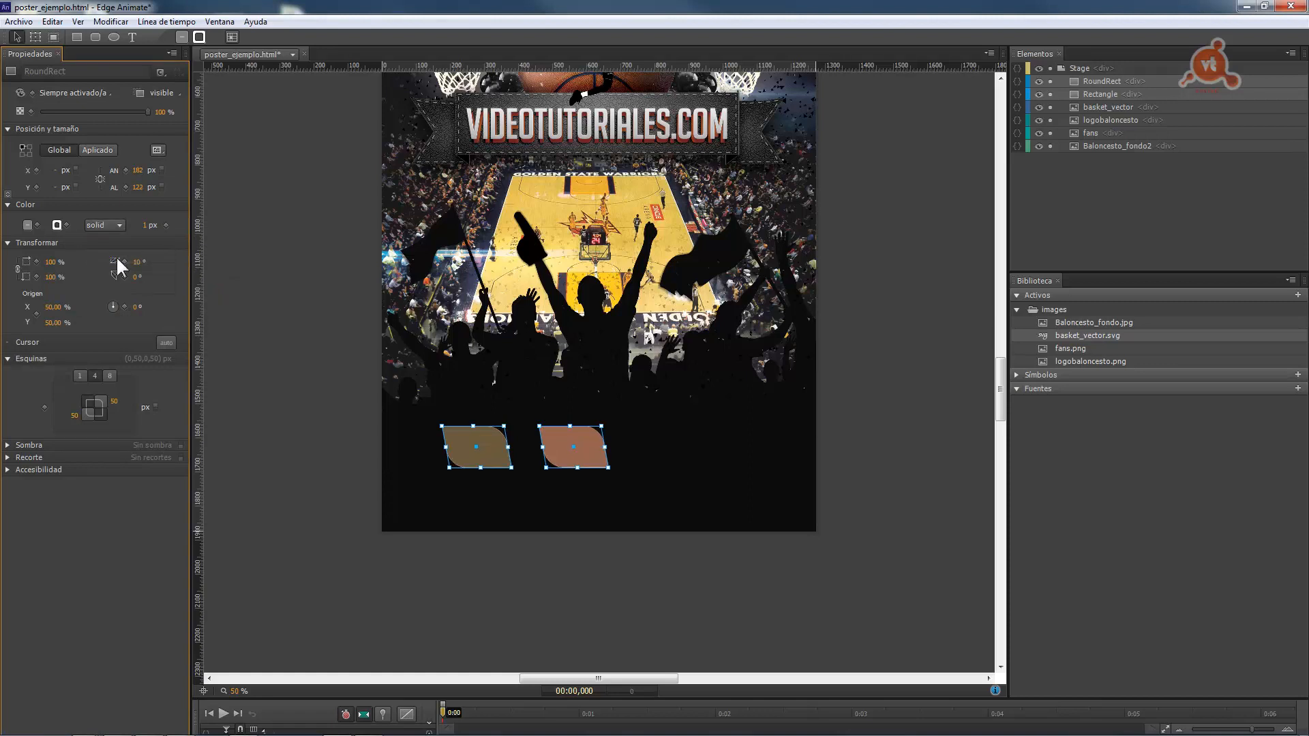
{"action": "left_click", "coordinate": [145, 225]}
{"action": "key", "text": "Return"}
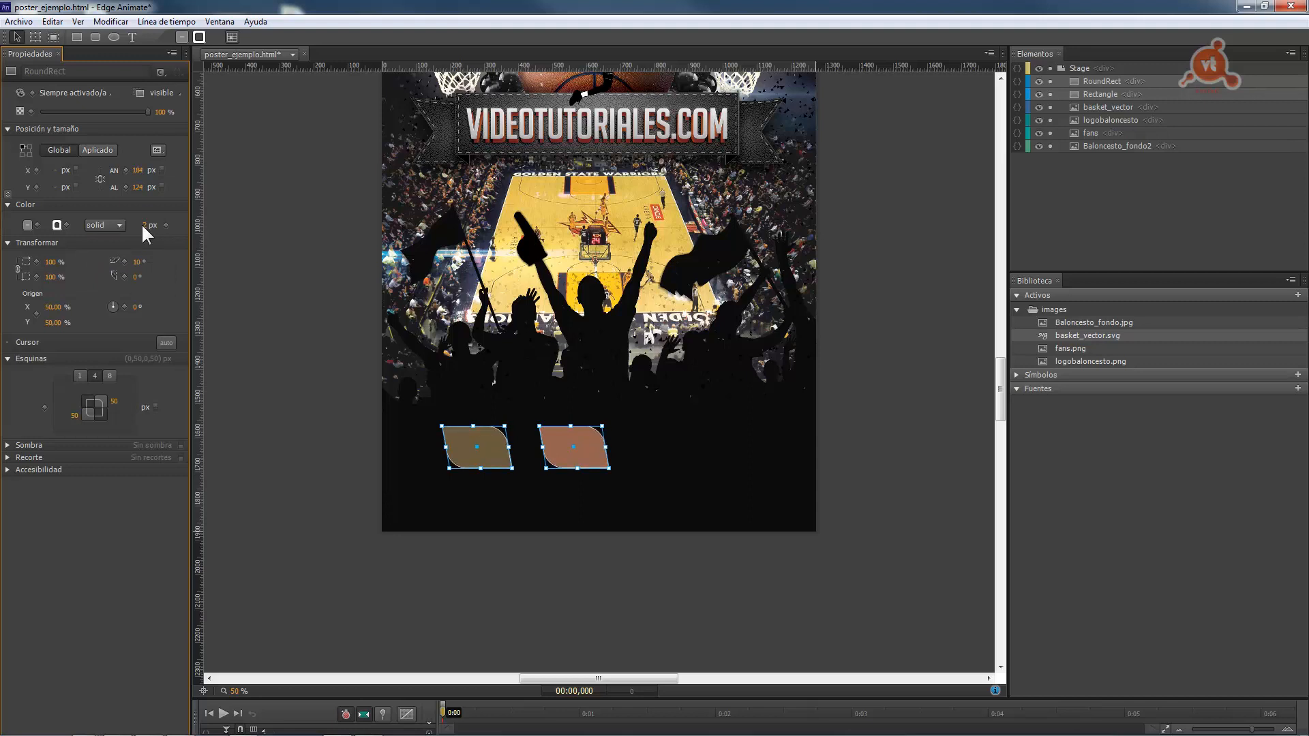
{"action": "left_click", "coordinate": [232, 331]}
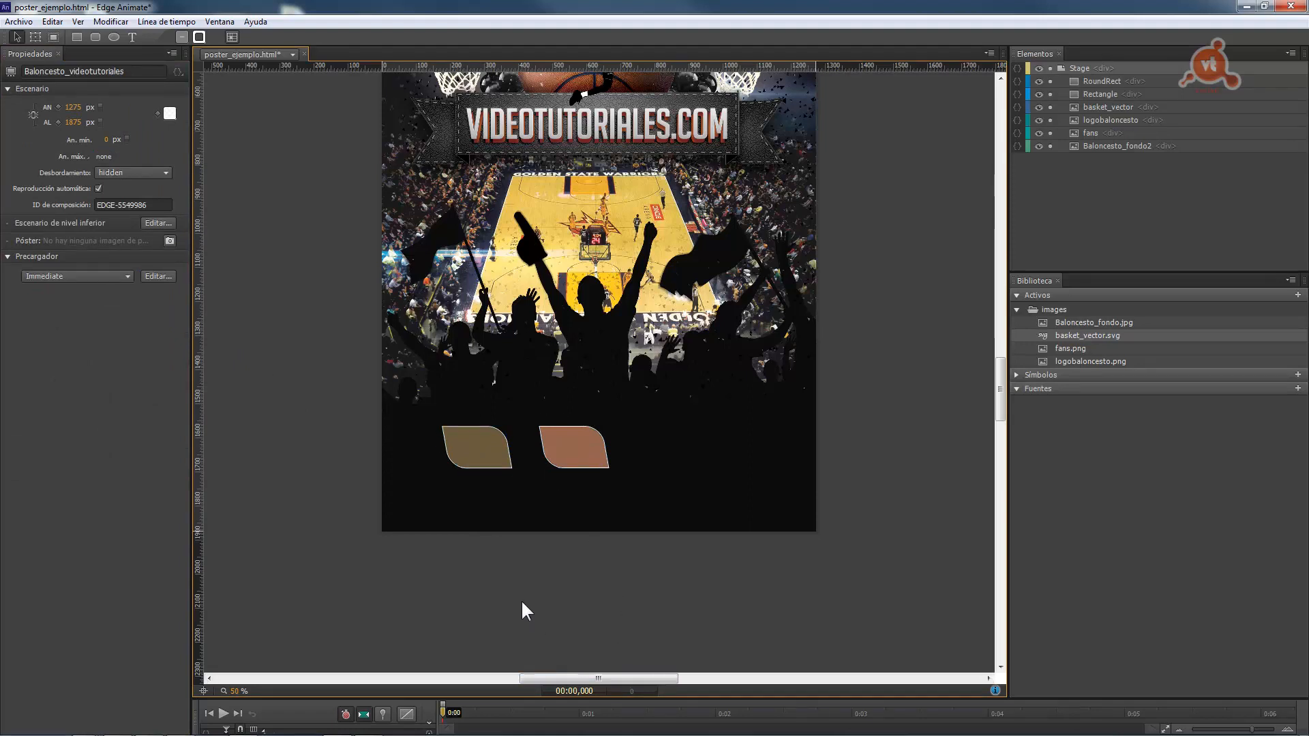
{"action": "left_click", "coordinate": [477, 454]}
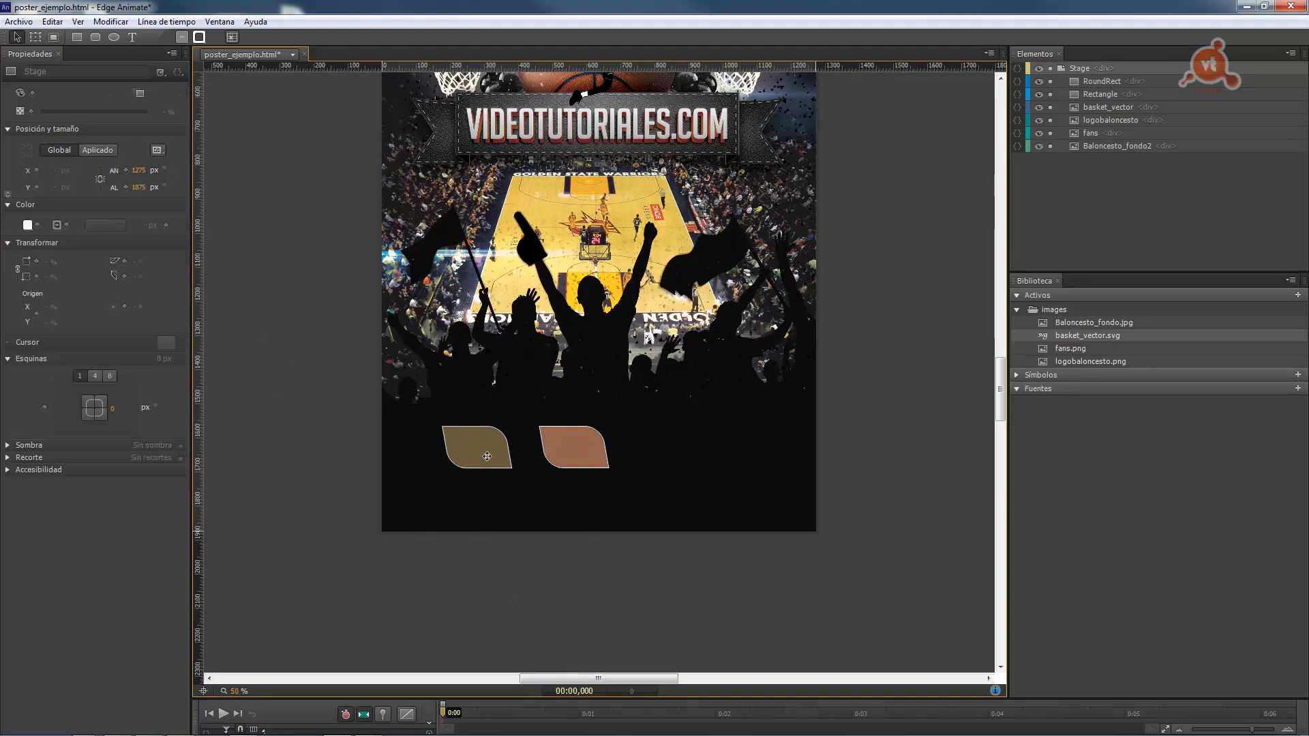
{"action": "left_click", "coordinate": [292, 366]}
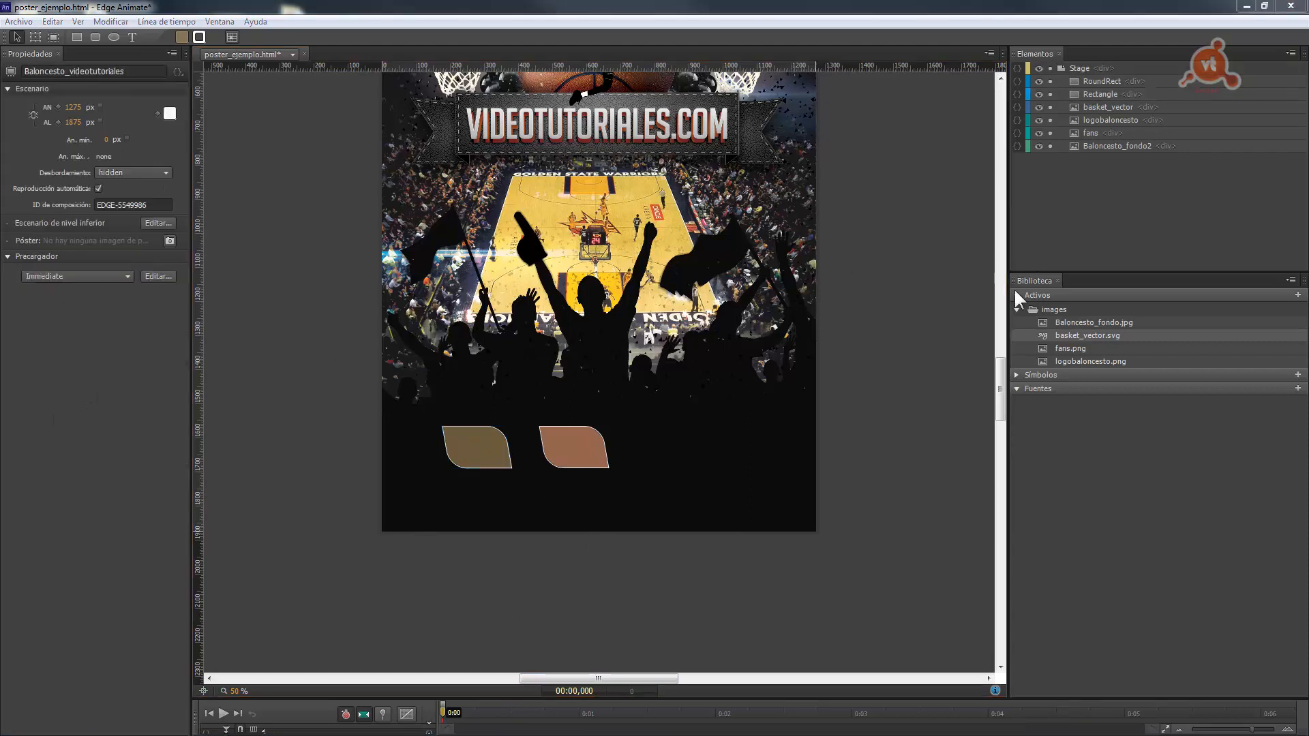
{"action": "mouse_move", "coordinate": [1000, 374]}
{"action": "left_mouse_down"}
{"action": "mouse_move", "coordinate": [1000, 359]}
{"action": "mouse_move", "coordinate": [999, 376]}
{"action": "left_mouse_up"}
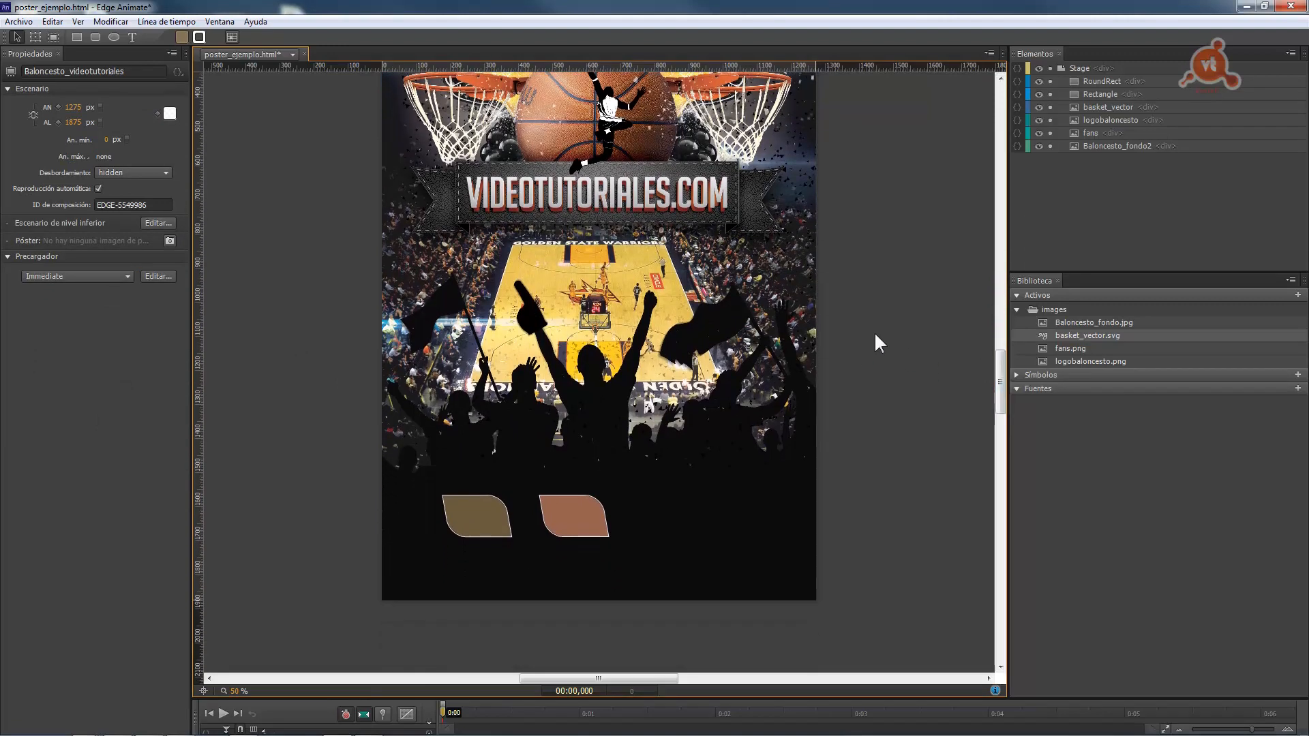